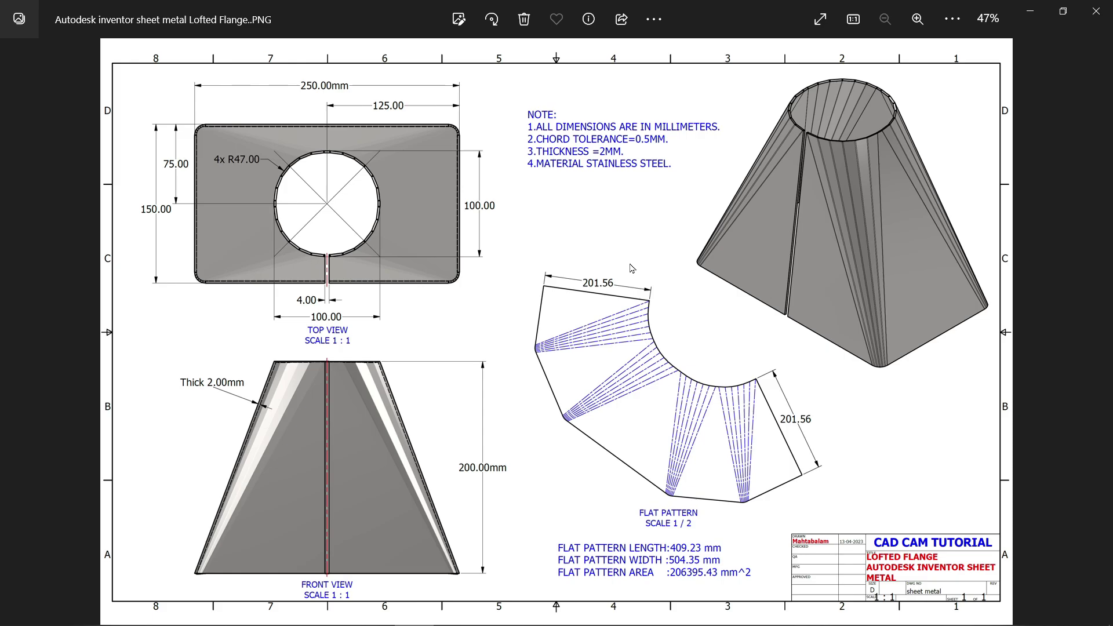
# Step: Zoom and pan the lofted flange reference drawing to inspect the top view and notes
pyautogui.scroll(3, 919, 574)
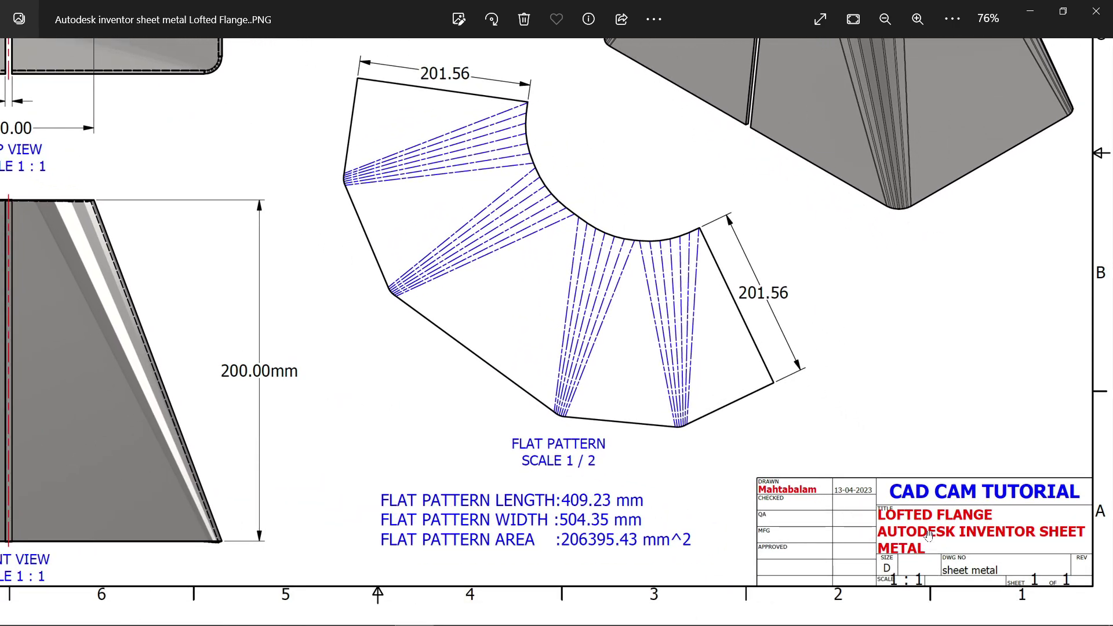
pyautogui.scroll(-2, 797, 319)
pyautogui.scroll(-1, 847, 356)
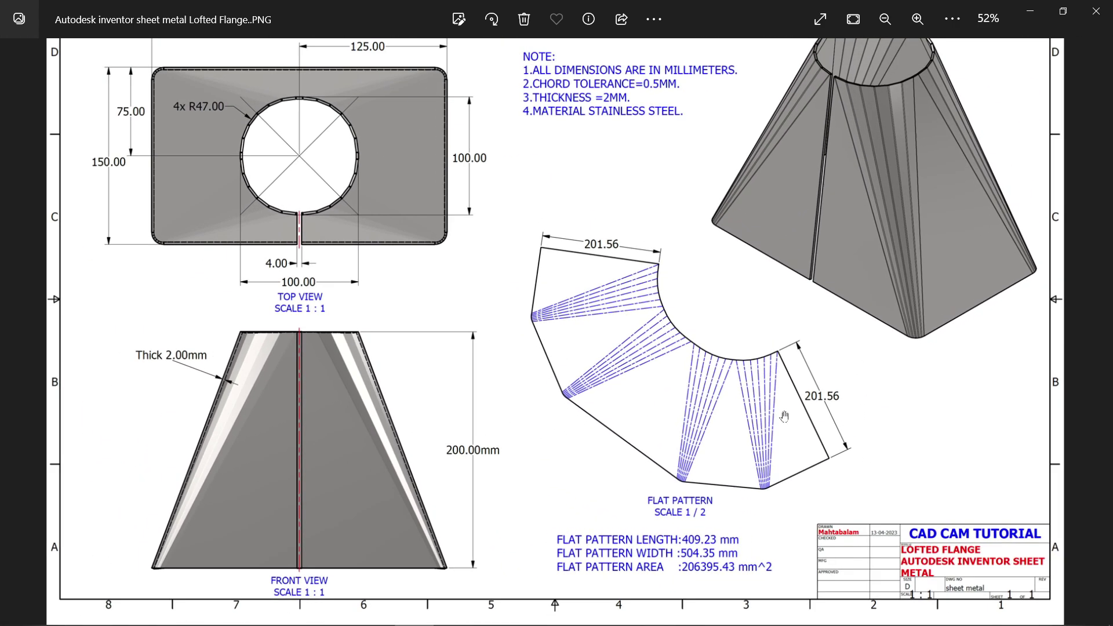
pyautogui.scroll(3, 510, 128)
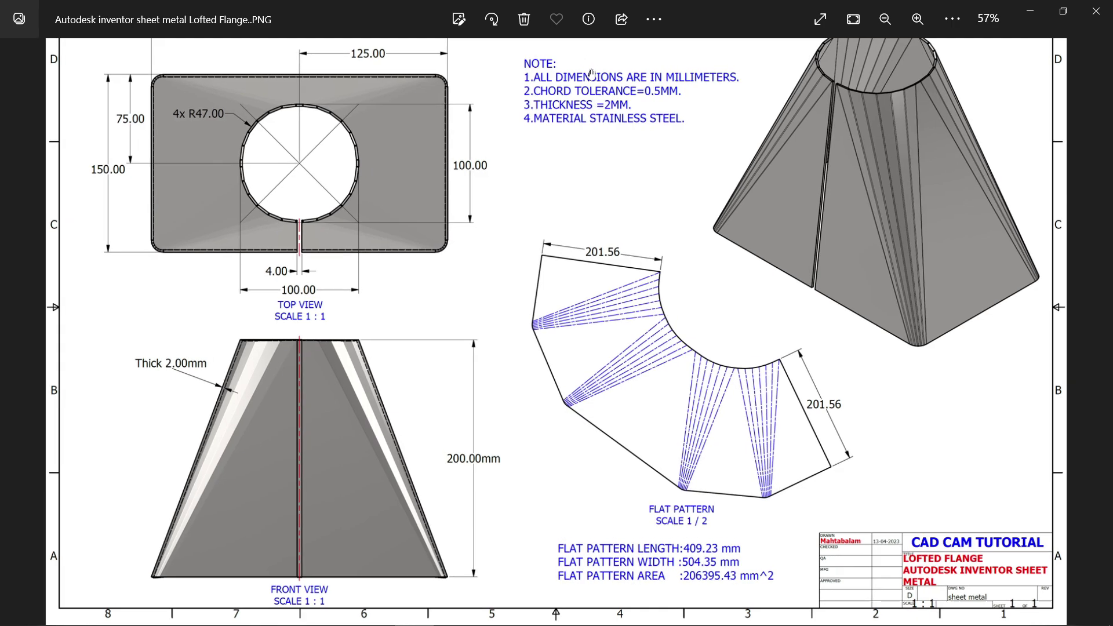
pyautogui.moveTo(786, 63); pyautogui.dragTo(717, 189)
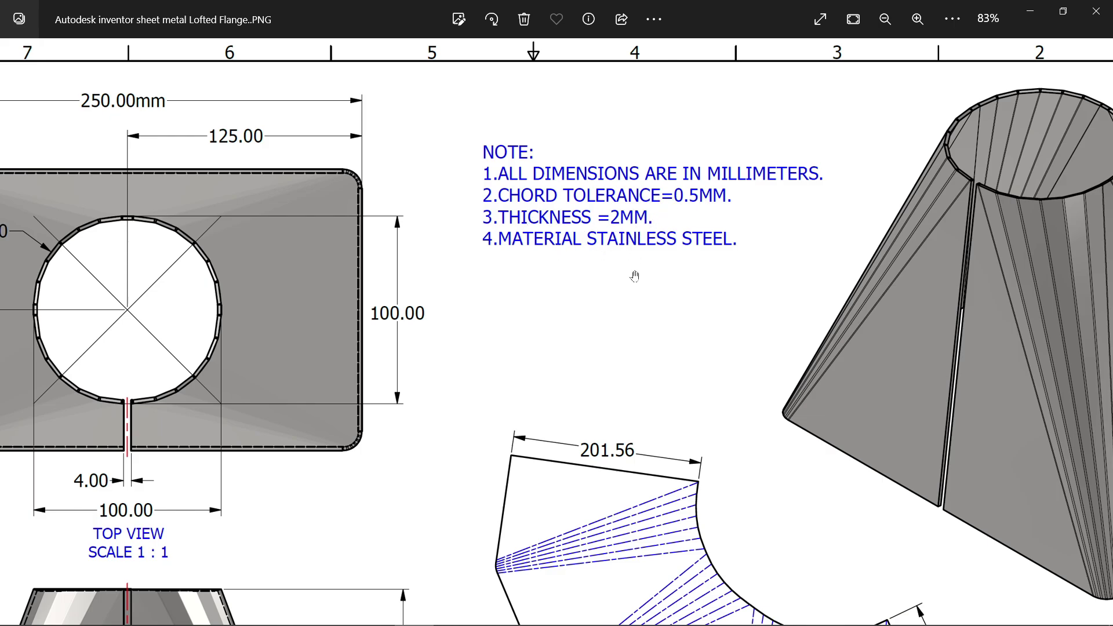
# Step: Pan across the drawing to check the 150.00 dimension, front view and flat pattern
pyautogui.scroll(-5, 634, 276)
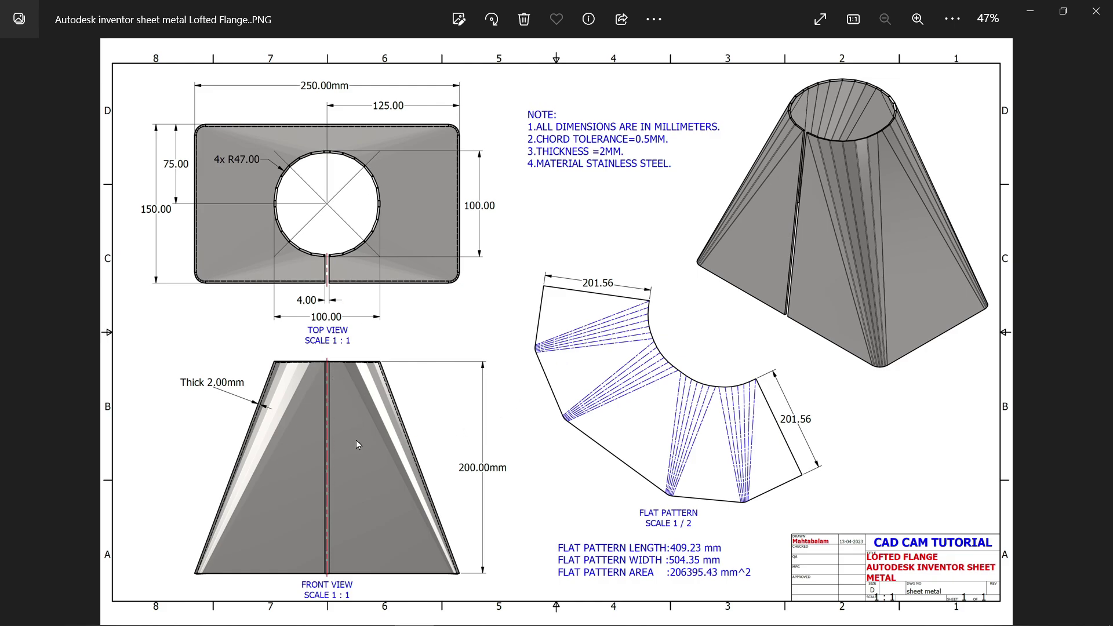
pyautogui.scroll(1, 349, 471)
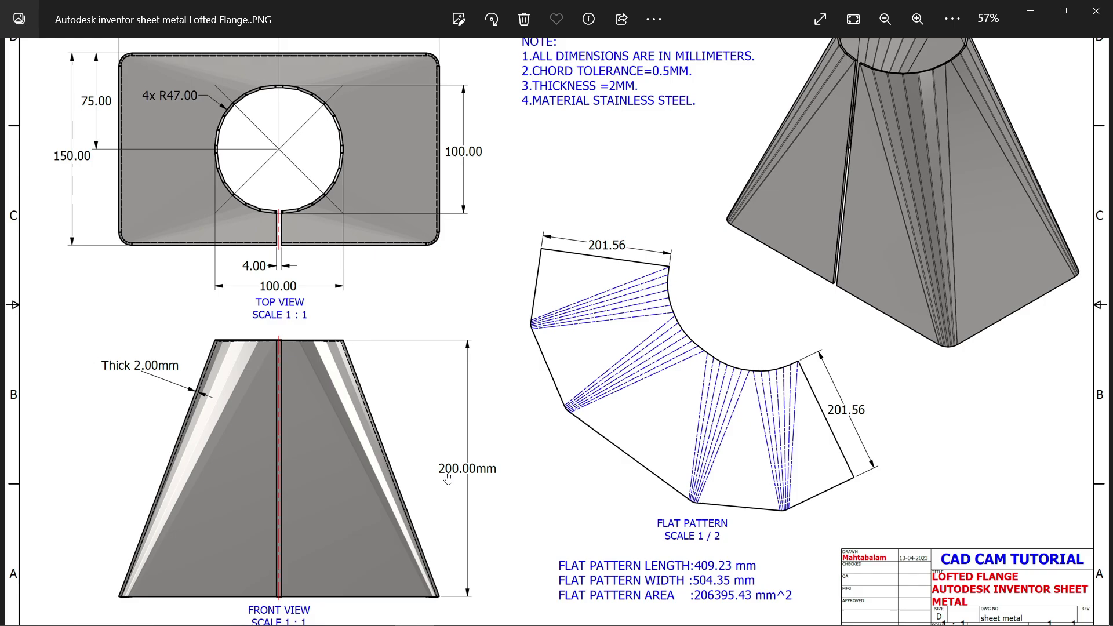
pyautogui.scroll(1, 393, 323)
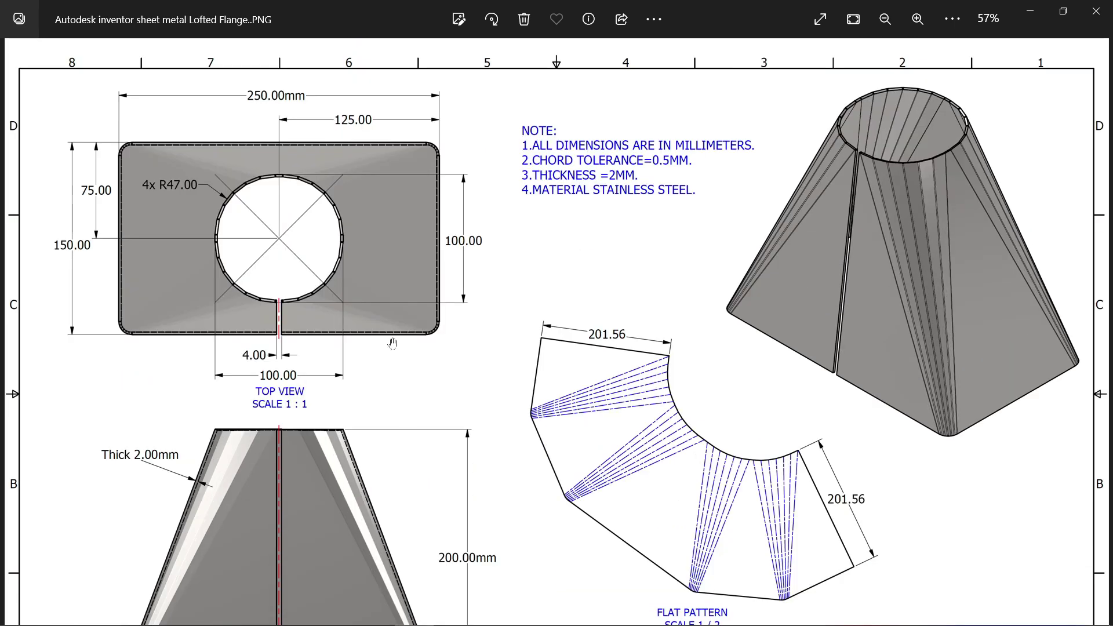
pyautogui.scroll(2, 301, 226)
pyautogui.moveTo(290, 221); pyautogui.dragTo(402, 270)
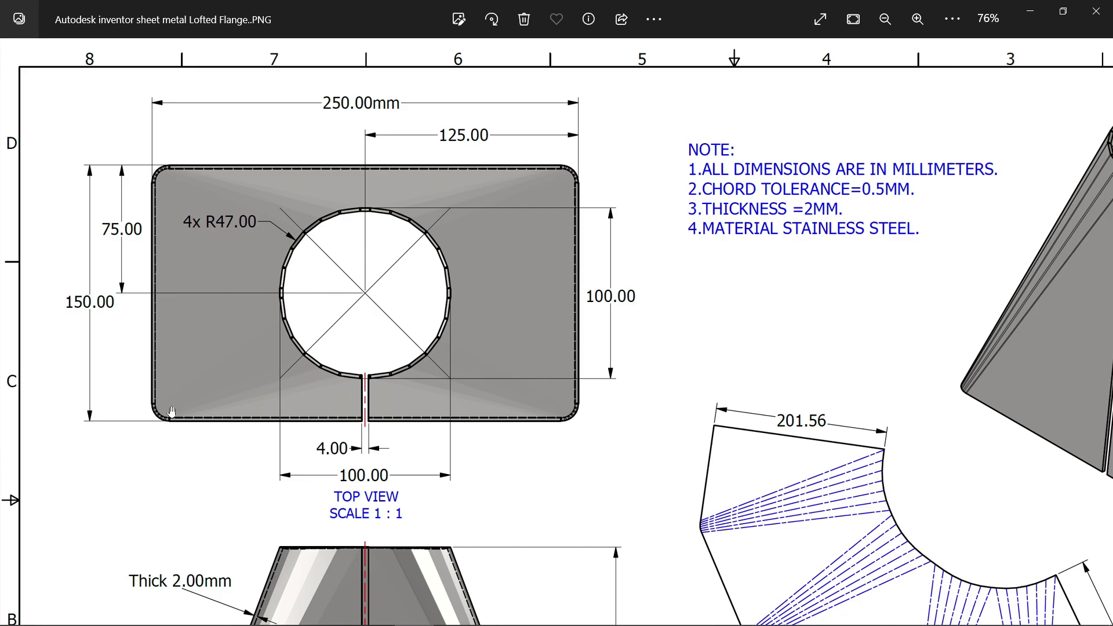
pyautogui.scroll(-2, 202, 436)
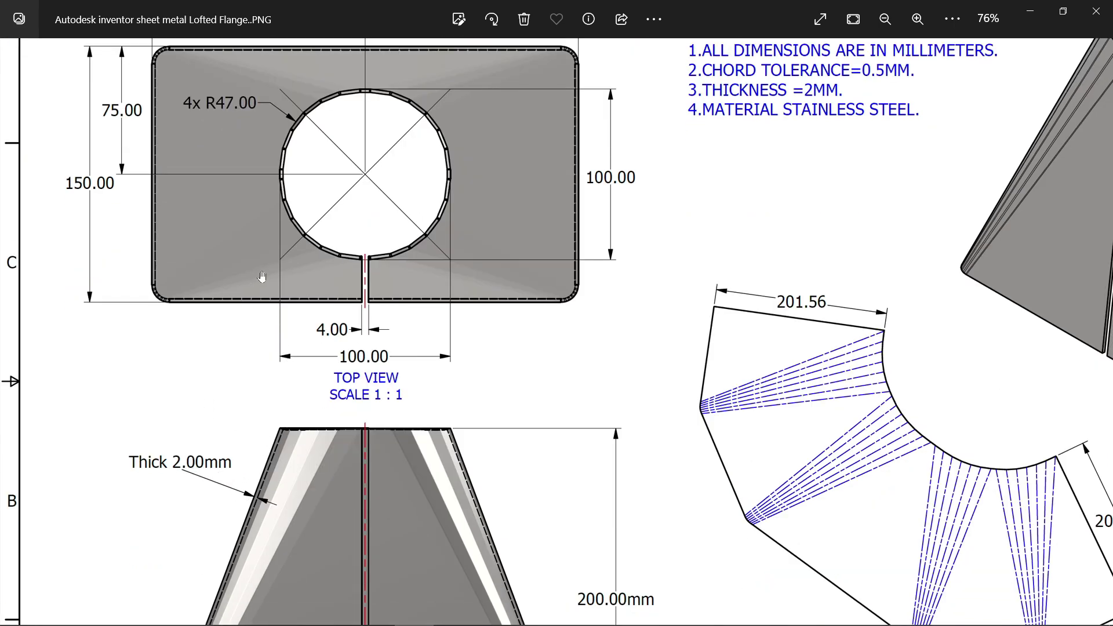
pyautogui.moveTo(519, 353); pyautogui.dragTo(413, 264)
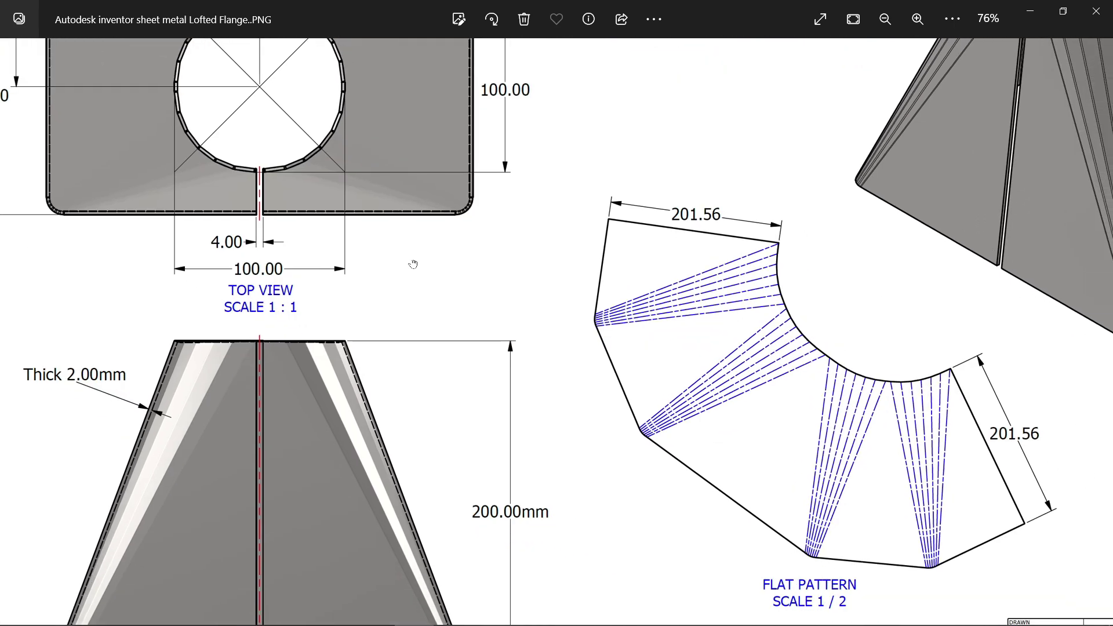
pyautogui.scroll(-4, 548, 346)
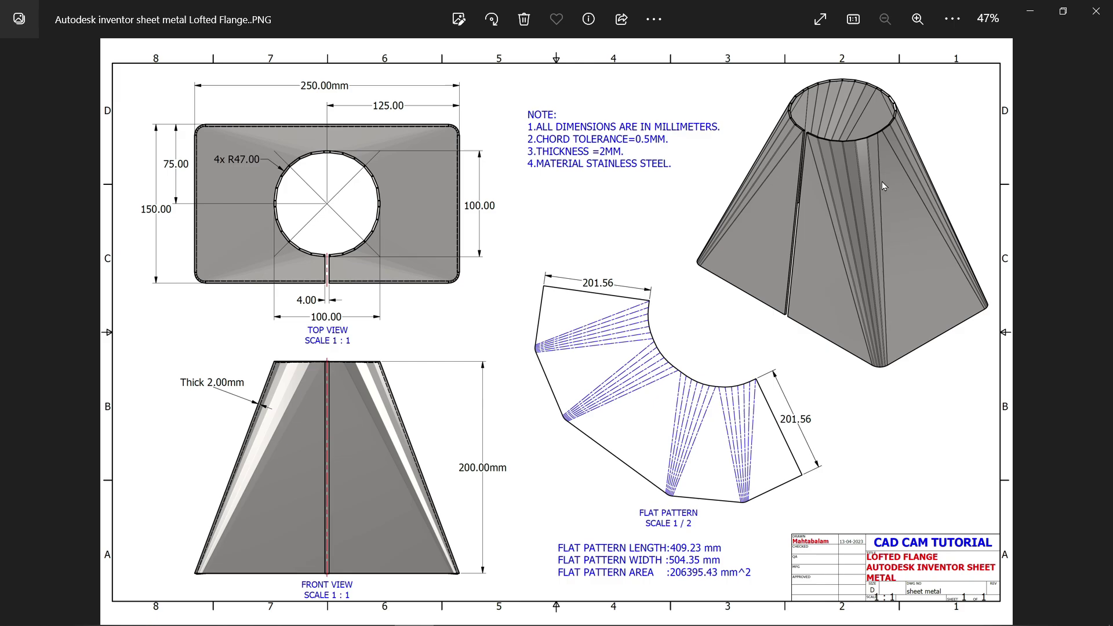
# Step: Minimize Photos and create a new part from the Metric Sheet Metal (mm).ipt template
pyautogui.click(1031, 12)
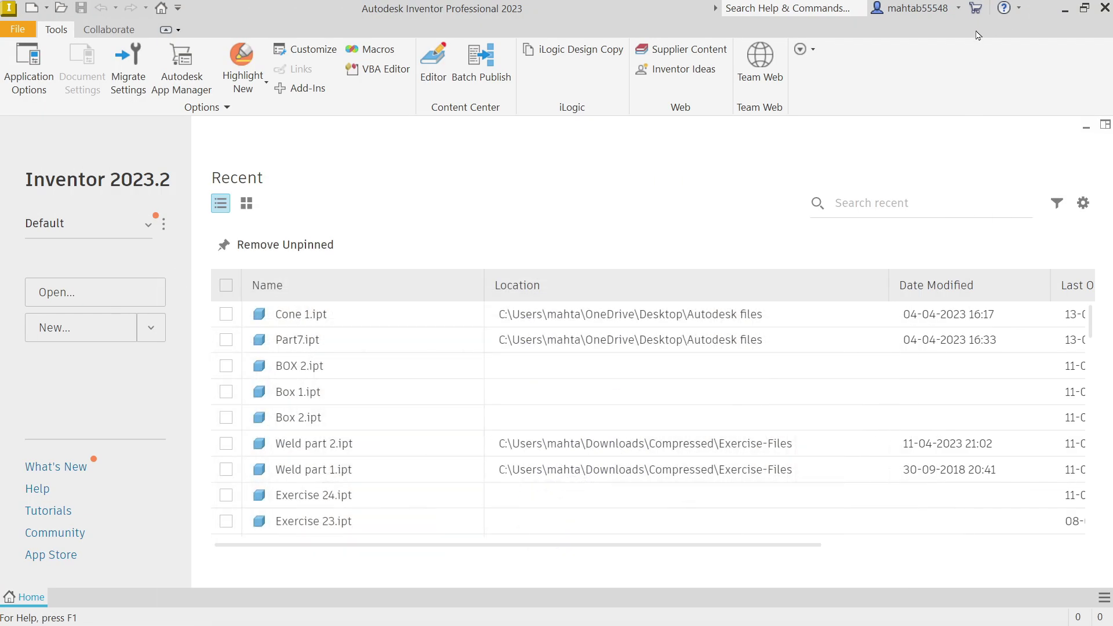
pyautogui.click(55, 328)
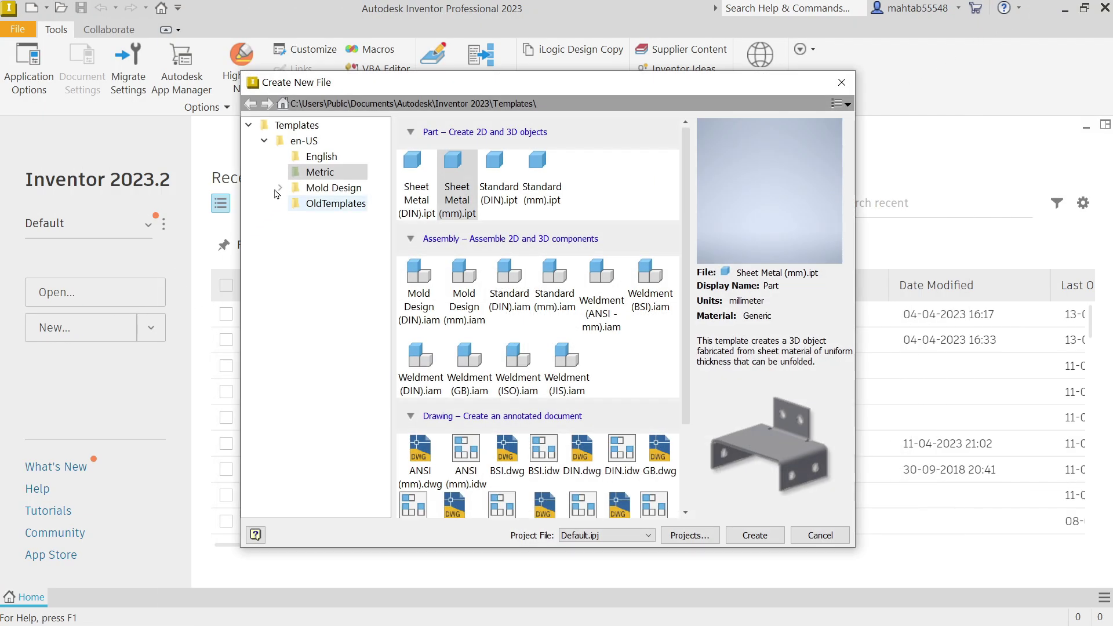
pyautogui.click(298, 126)
pyautogui.click(320, 156)
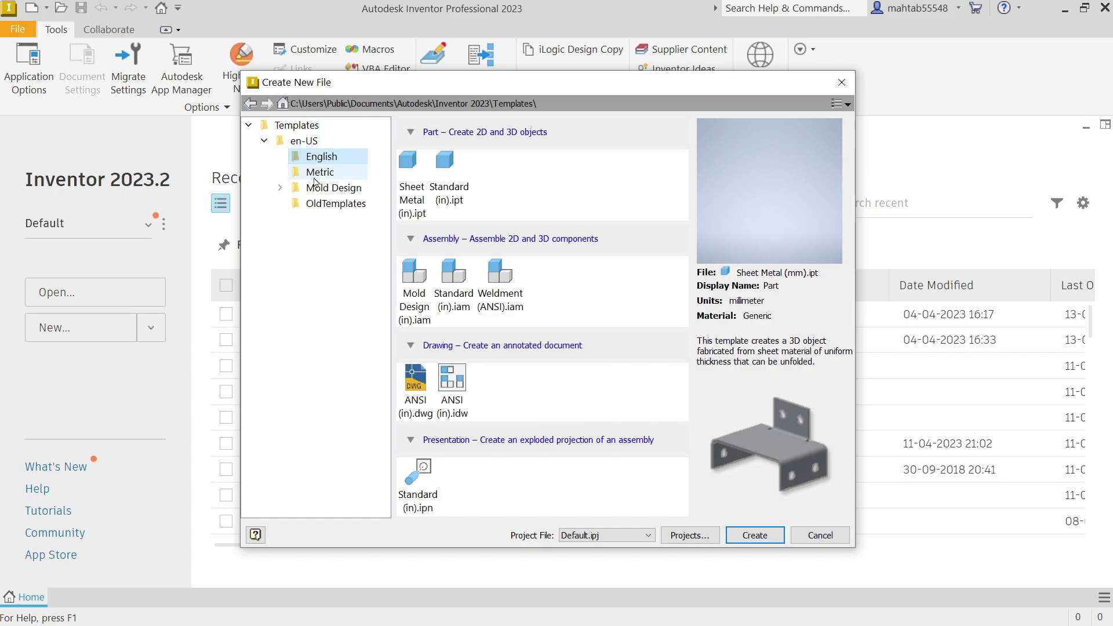
pyautogui.click(318, 173)
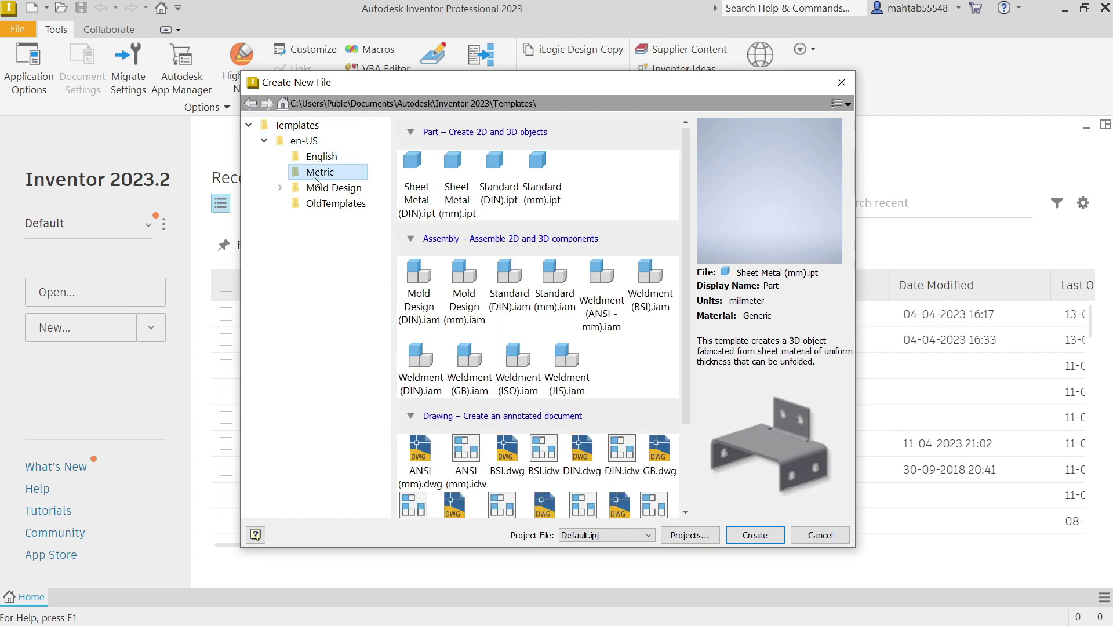
pyautogui.click(460, 209)
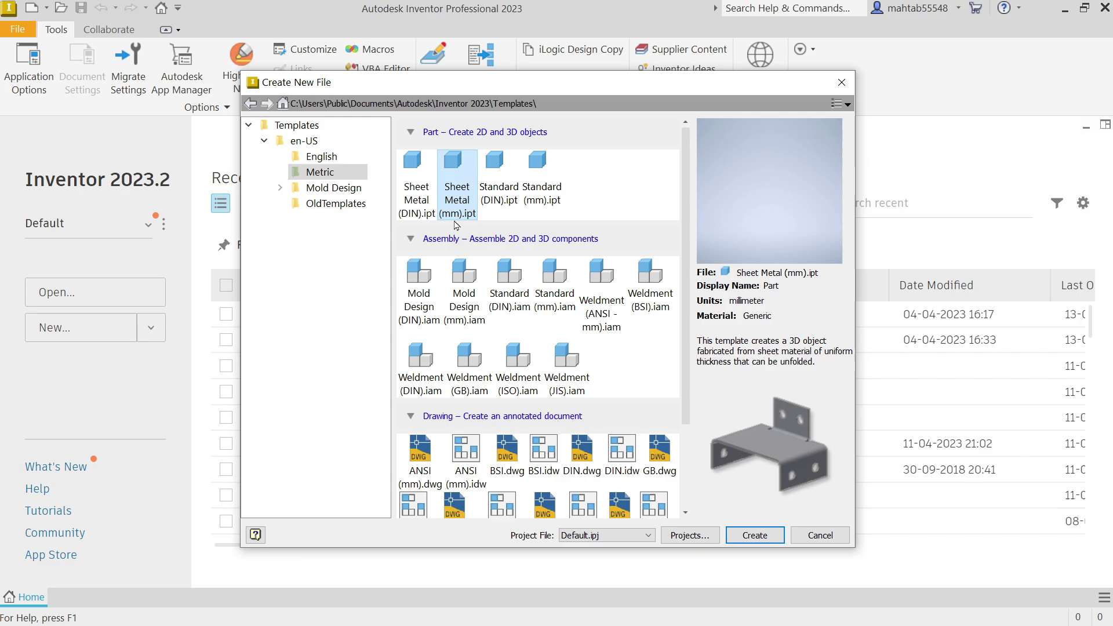
pyautogui.click(756, 537)
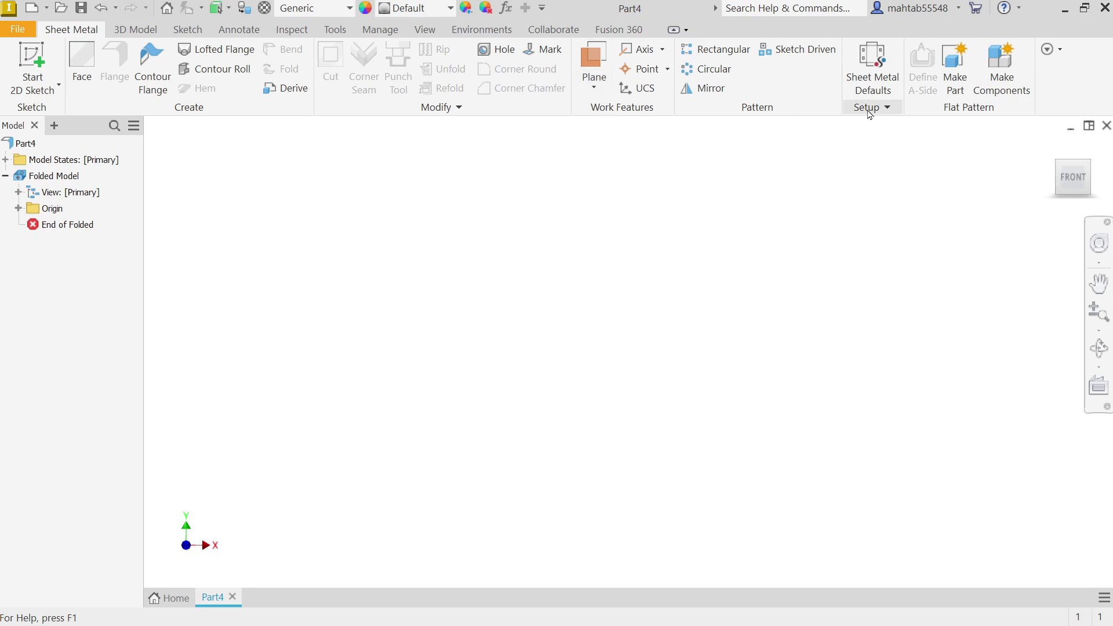
# Step: Edit the Default_mm sheet metal rule to use Stainless Steel material and 2 mm thickness
pyautogui.click(880, 88)
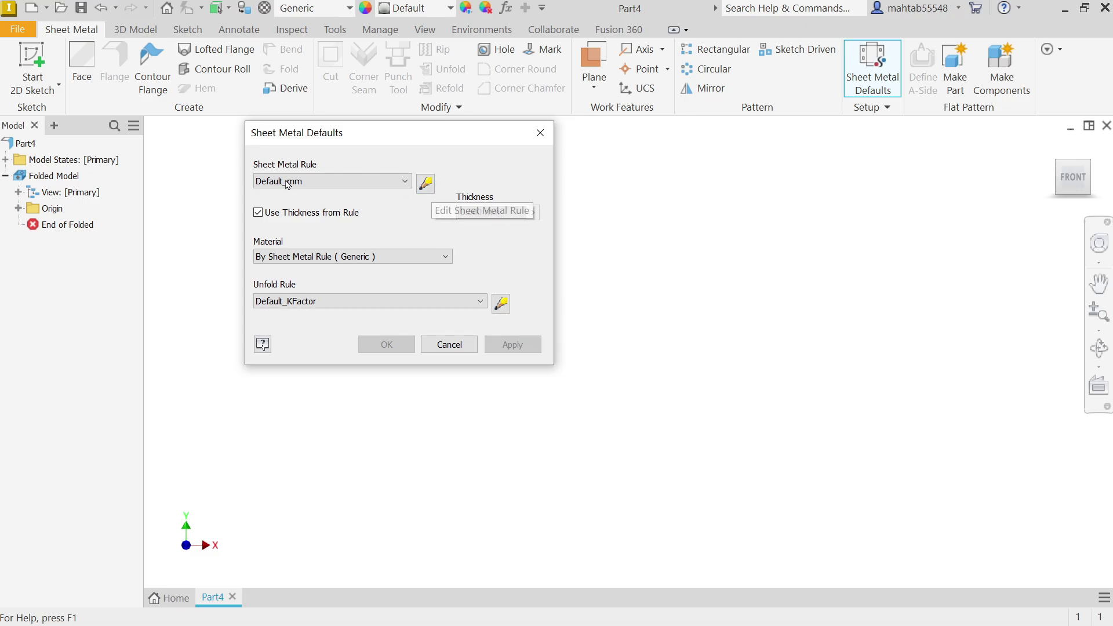
pyautogui.click(426, 185)
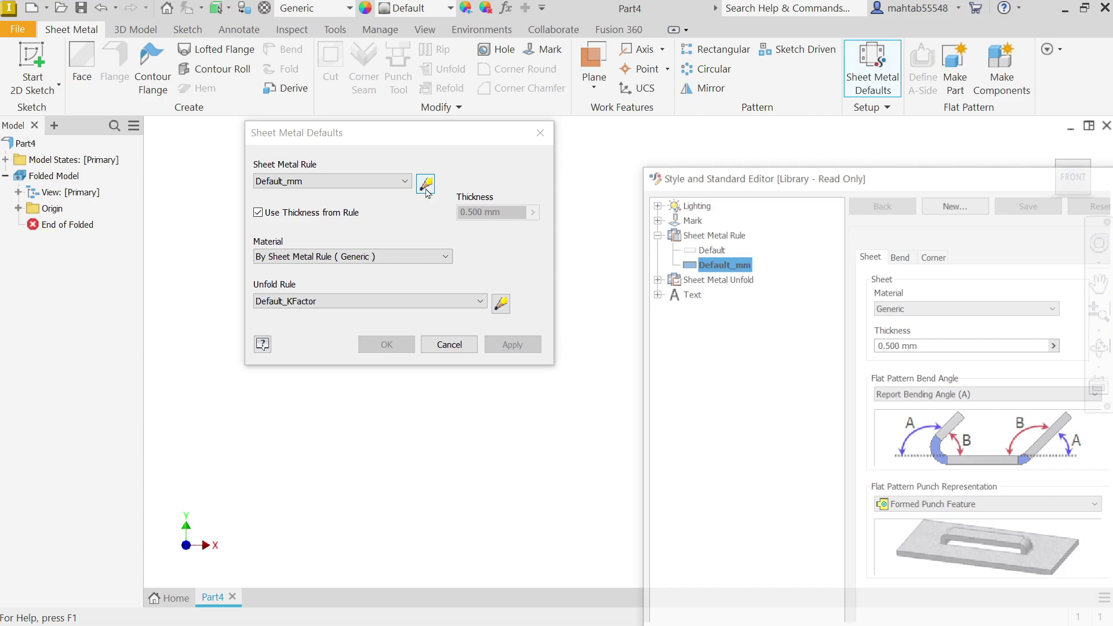
pyautogui.moveTo(703, 181); pyautogui.dragTo(412, 86)
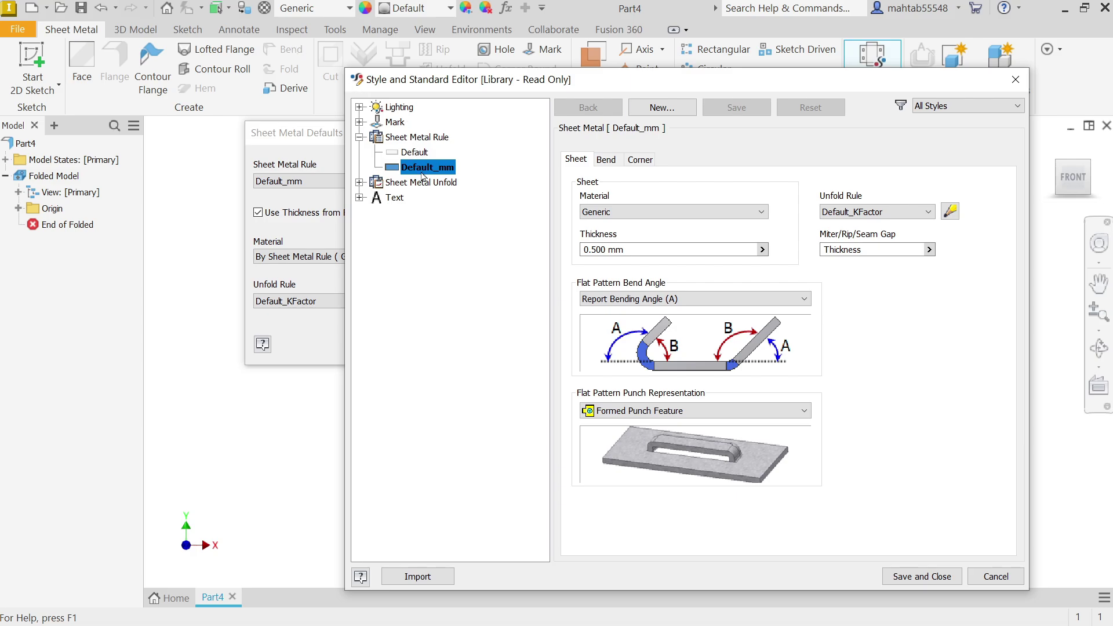
pyautogui.click(615, 214)
pyautogui.scroll(-2, 623, 377)
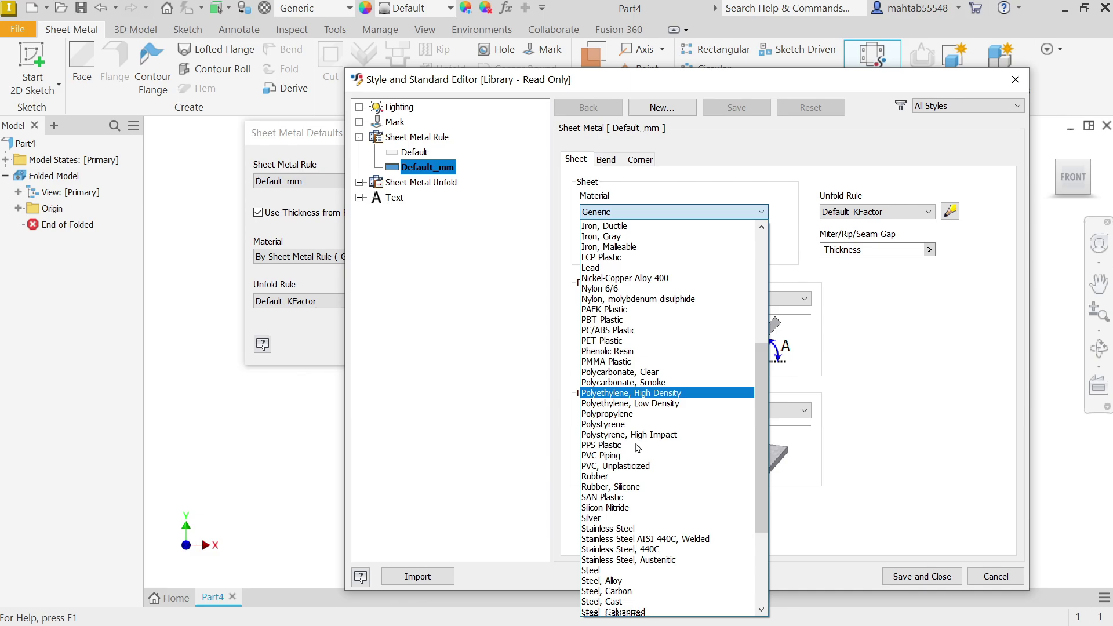
pyautogui.click(630, 522)
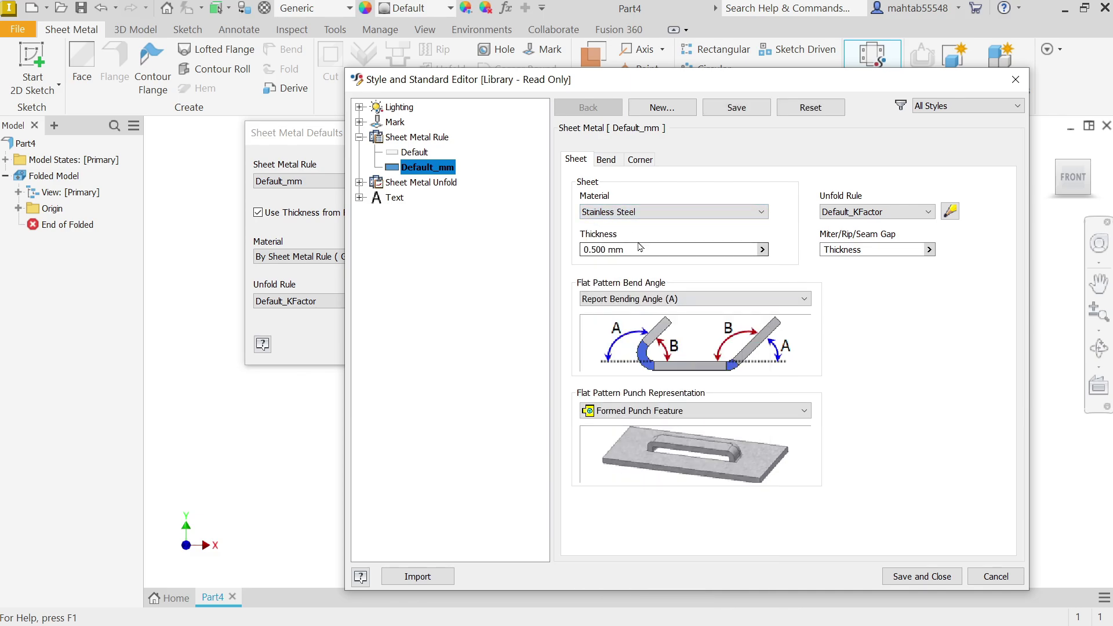
pyautogui.moveTo(646, 249); pyautogui.dragTo(552, 251)
pyautogui.write('2')
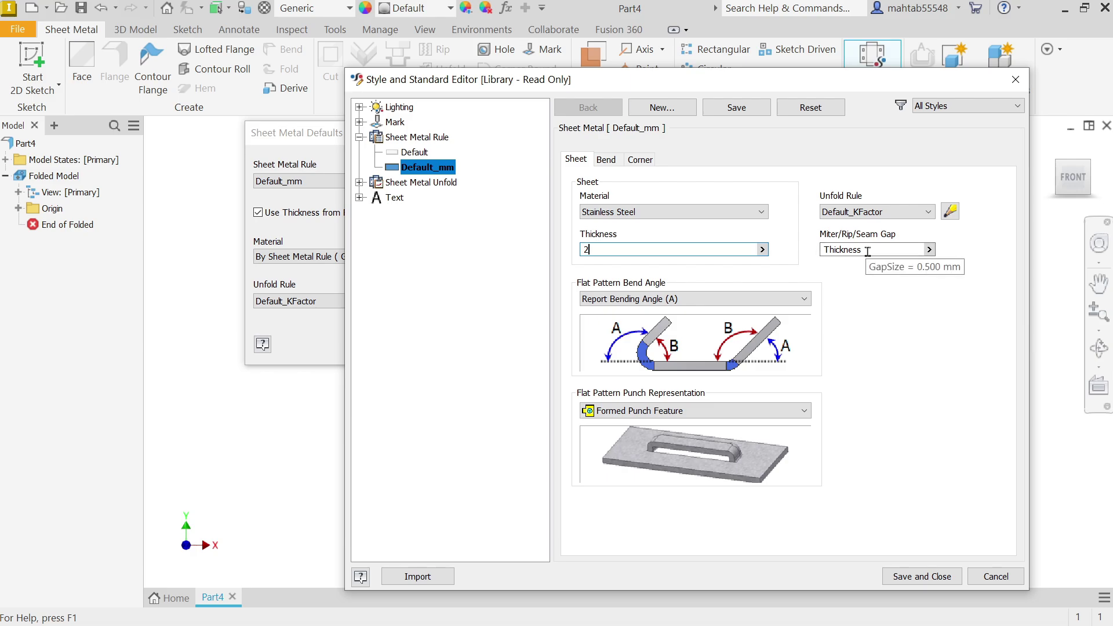
# Step: Keep the Default_KFactor unfold rule, save the rule and close Sheet Metal Defaults
pyautogui.click(884, 212)
pyautogui.click(894, 218)
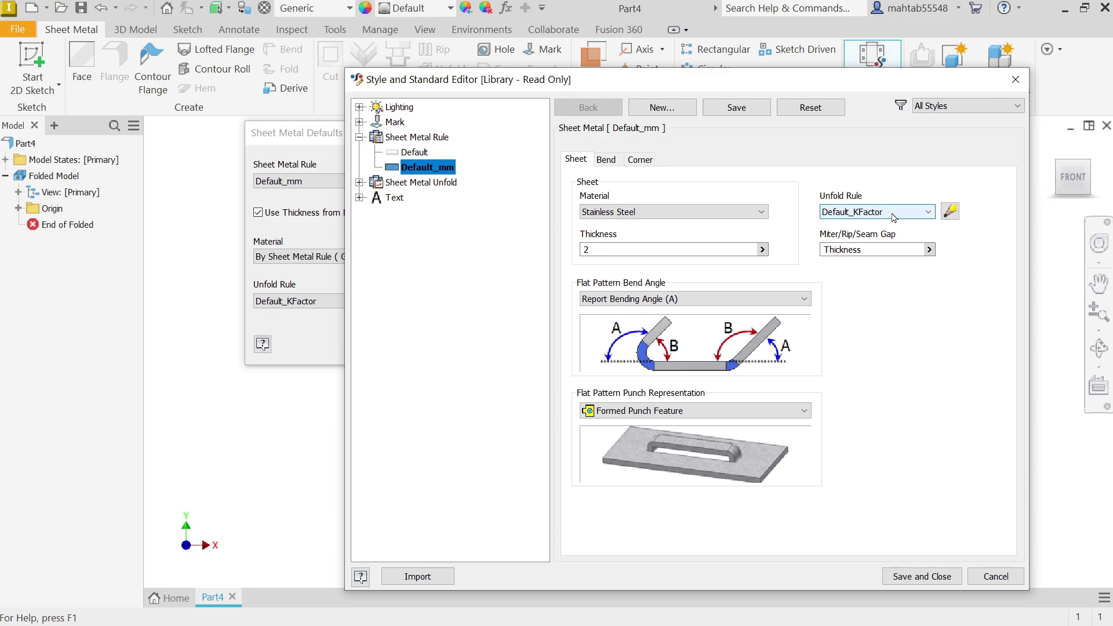
pyautogui.click(915, 579)
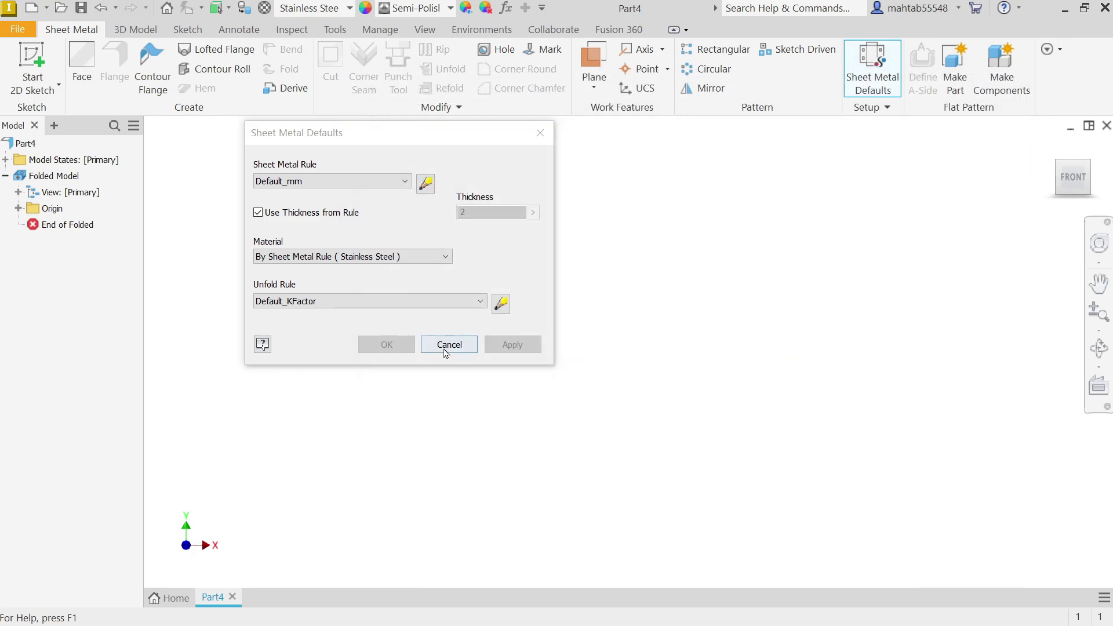
pyautogui.moveTo(467, 219)
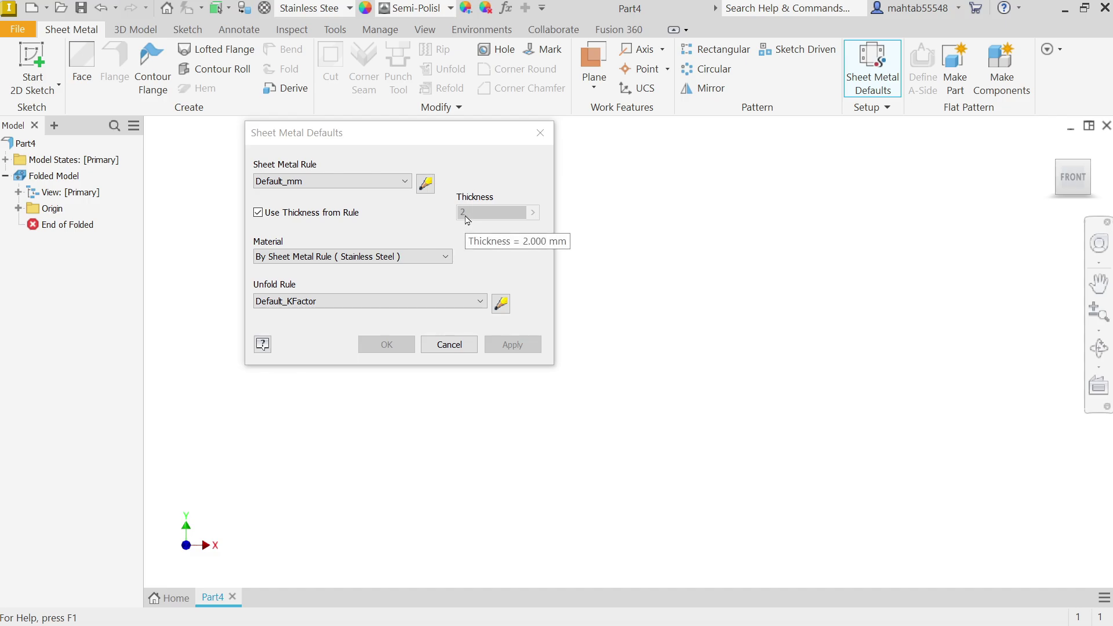
pyautogui.click(258, 212)
pyautogui.click(478, 212)
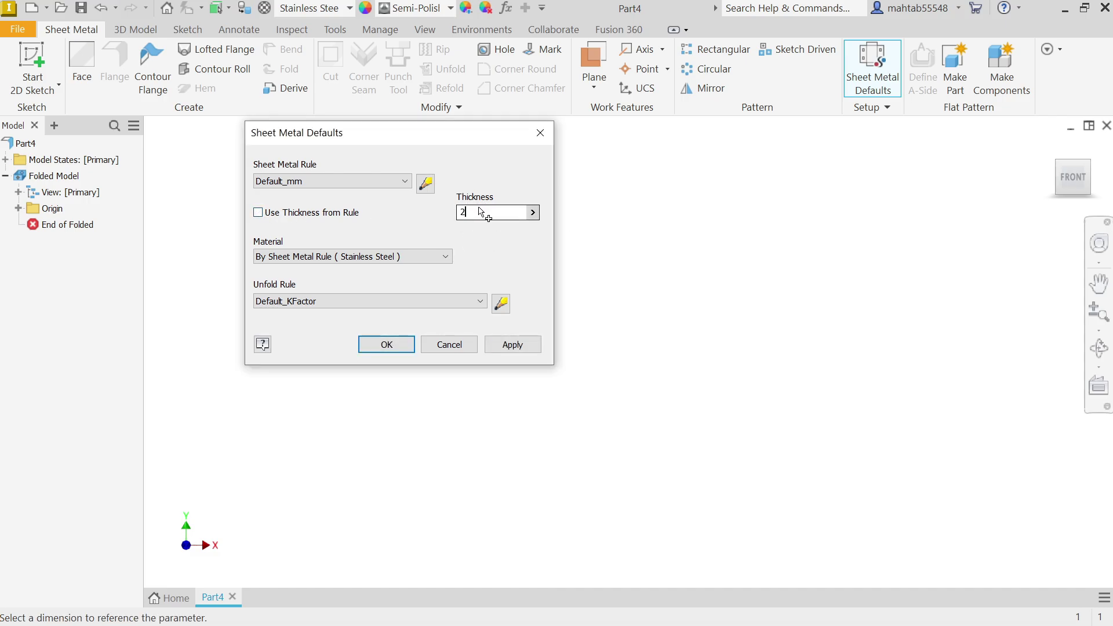
pyautogui.click(328, 215)
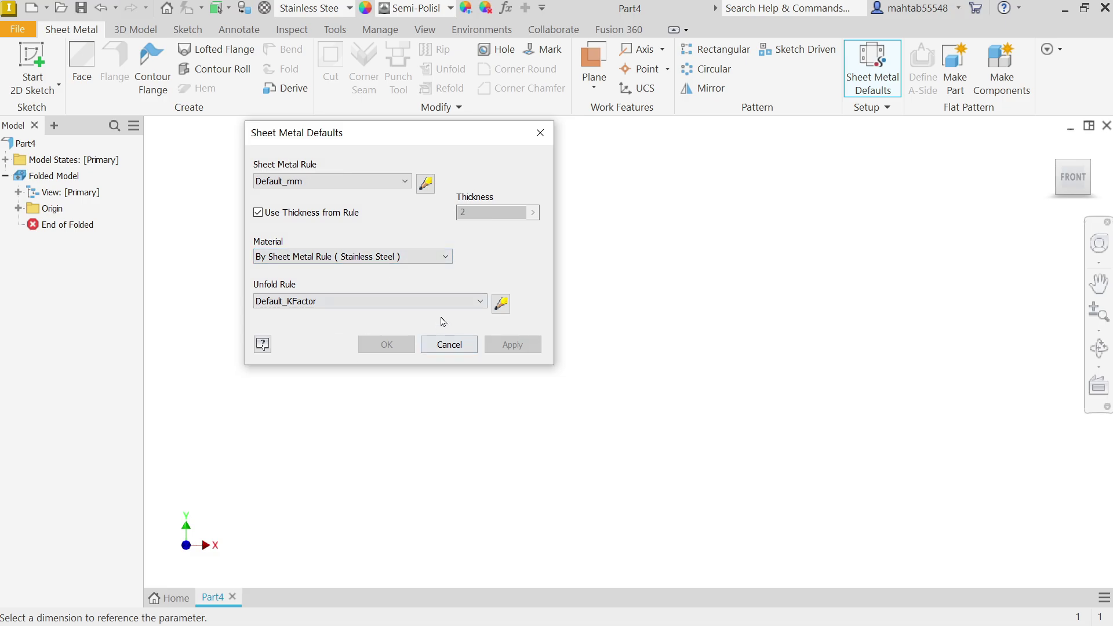
pyautogui.click(448, 347)
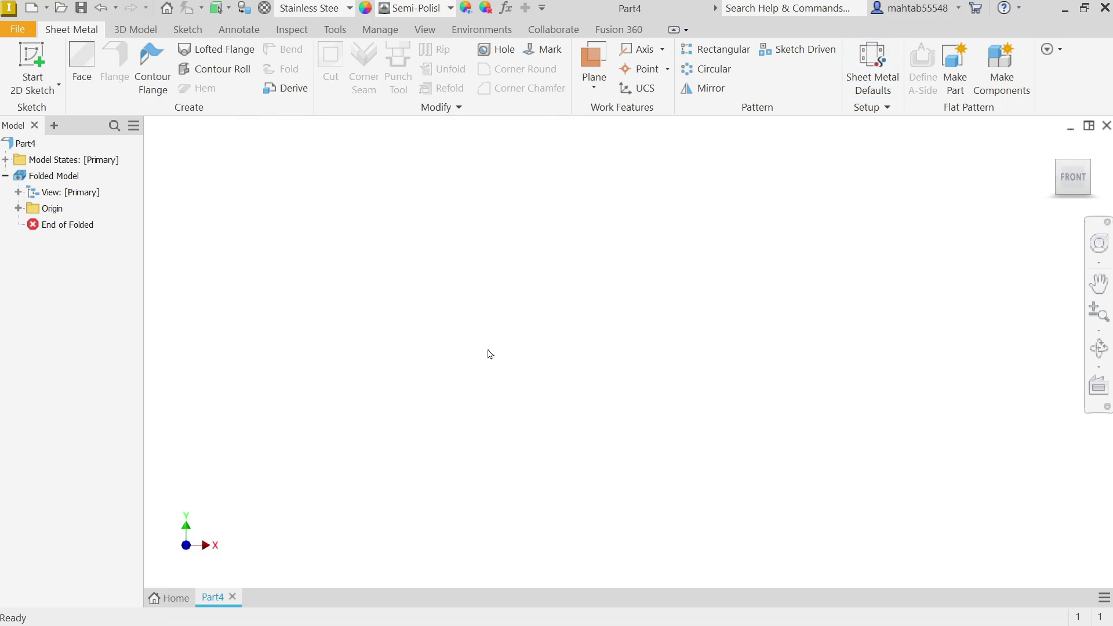
# Step: Start a sketch on the XZ plane and draw a 250 × 150 mm center rectangle at the origin
pyautogui.click(37, 61)
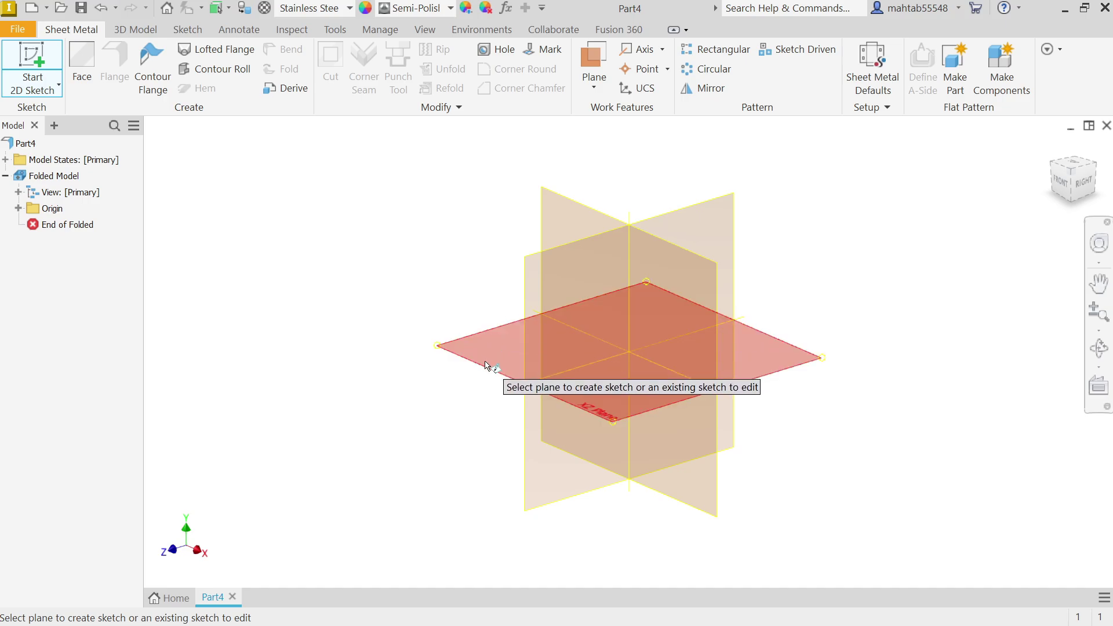
pyautogui.click(486, 366)
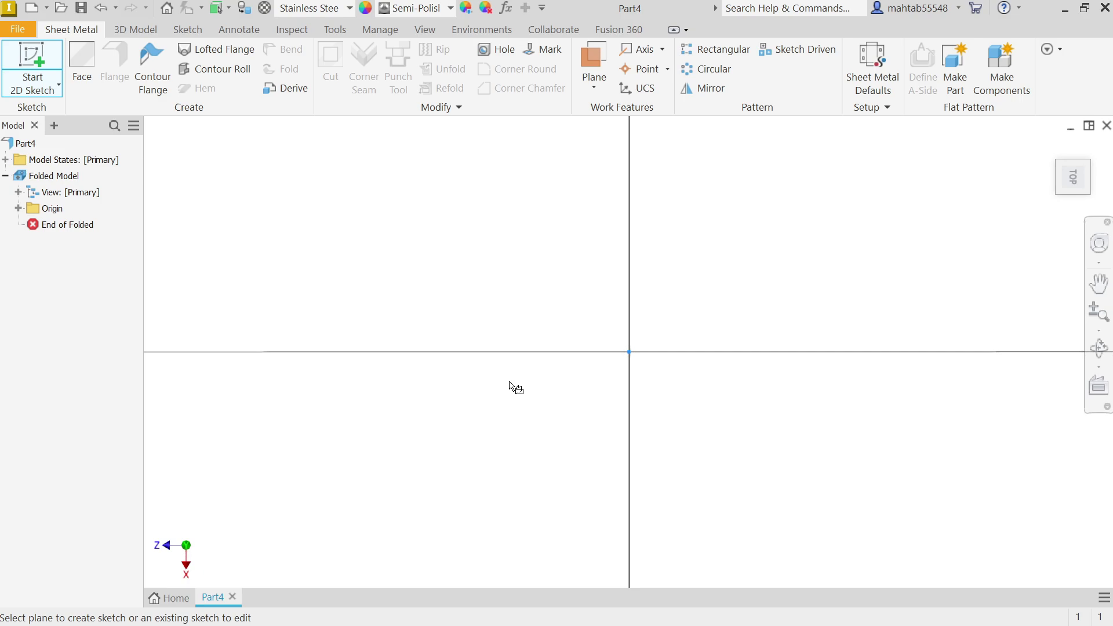
pyautogui.click(196, 82)
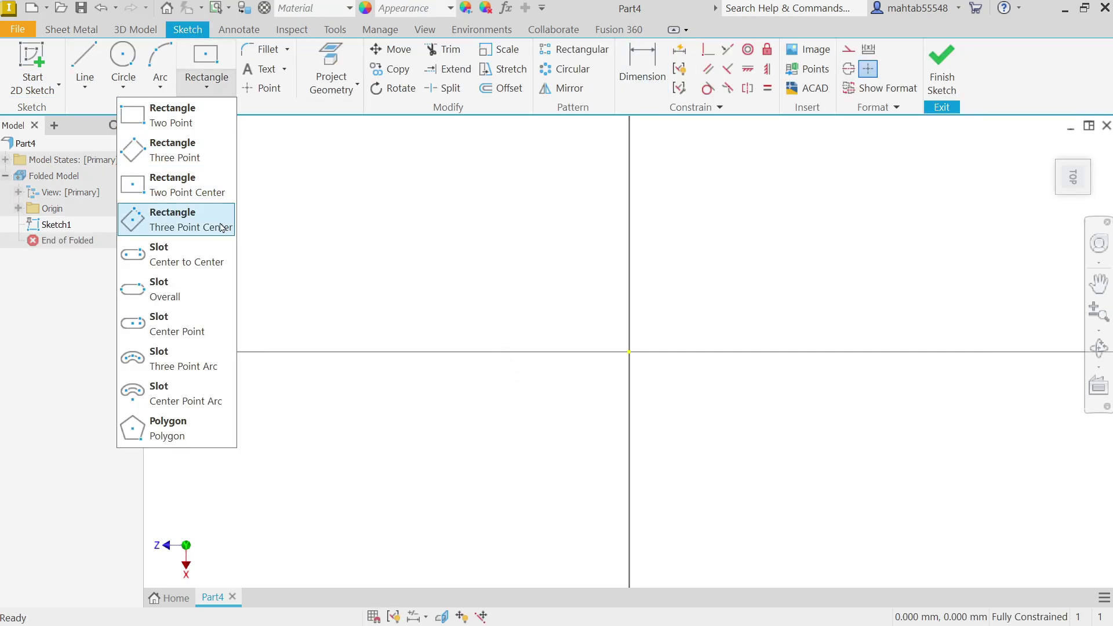
pyautogui.click(187, 186)
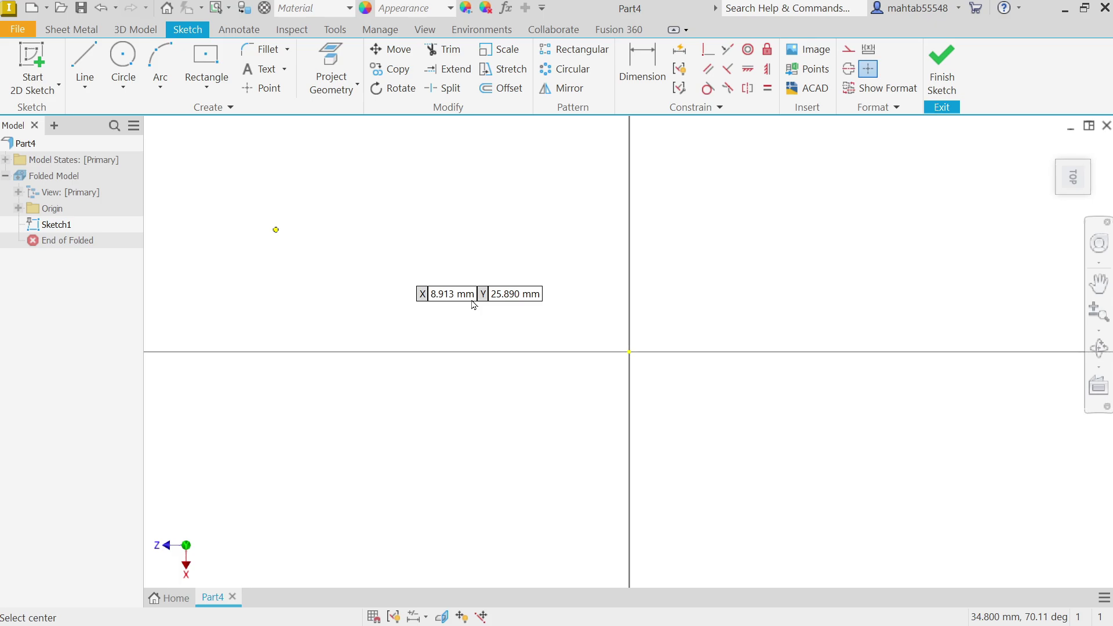
pyautogui.click(629, 351)
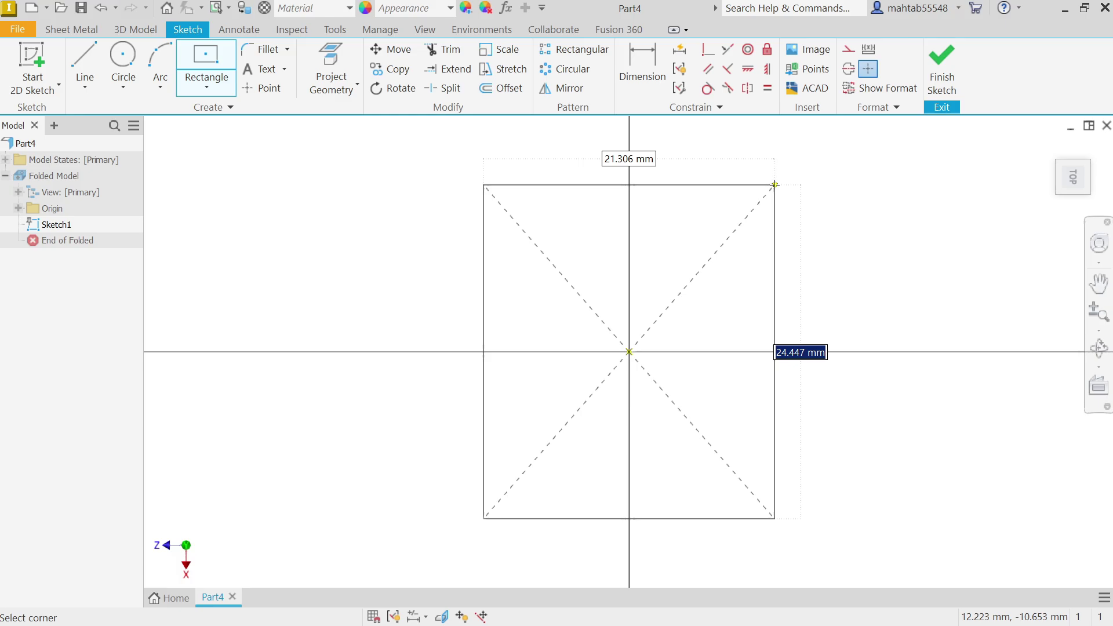
pyautogui.write('250')
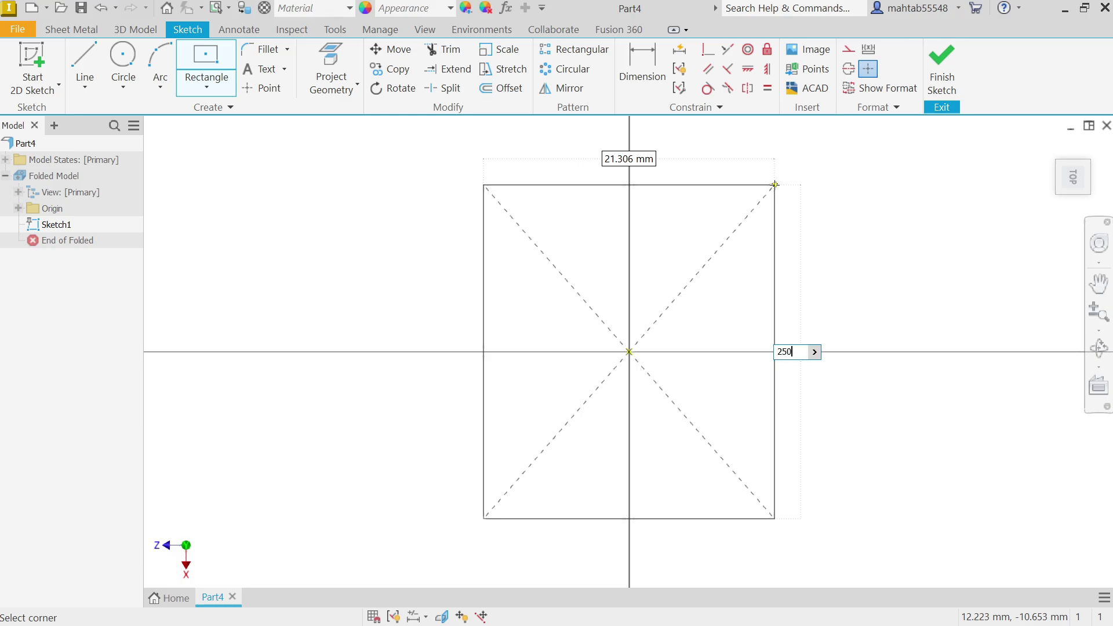
pyautogui.press('Tab')
pyautogui.write('1')
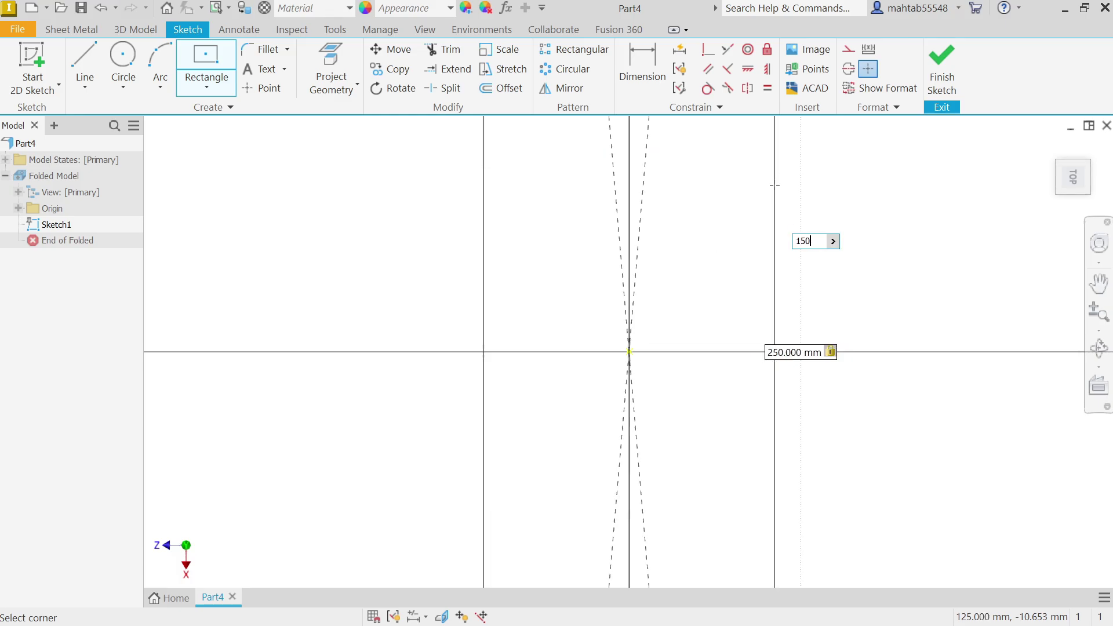
pyautogui.press('Return')
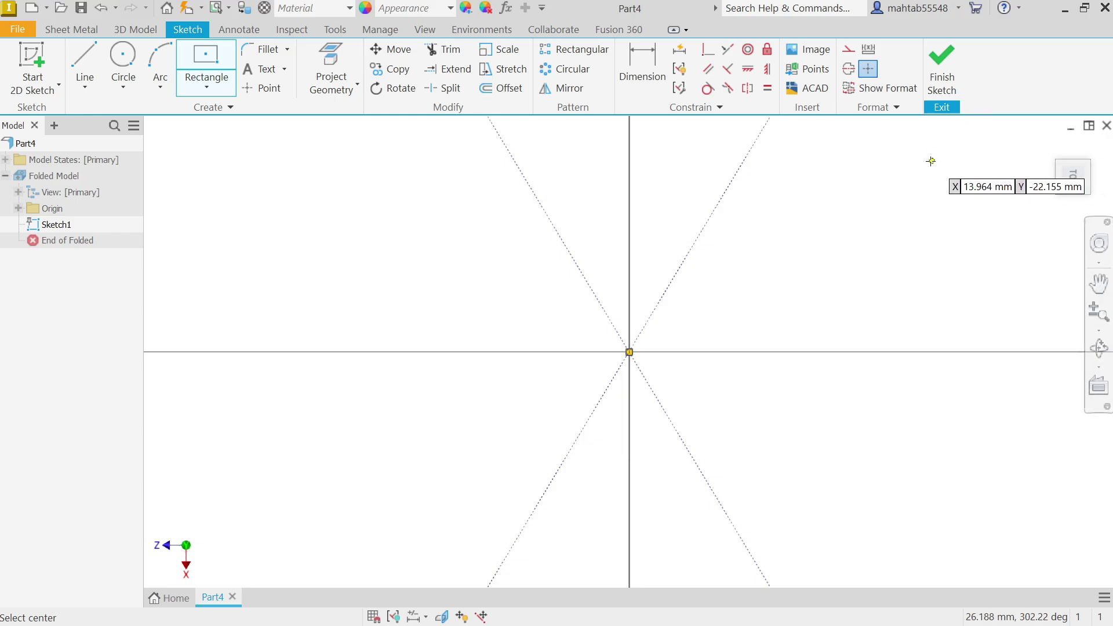
pyautogui.rightClick(930, 161)
pyautogui.click(986, 163)
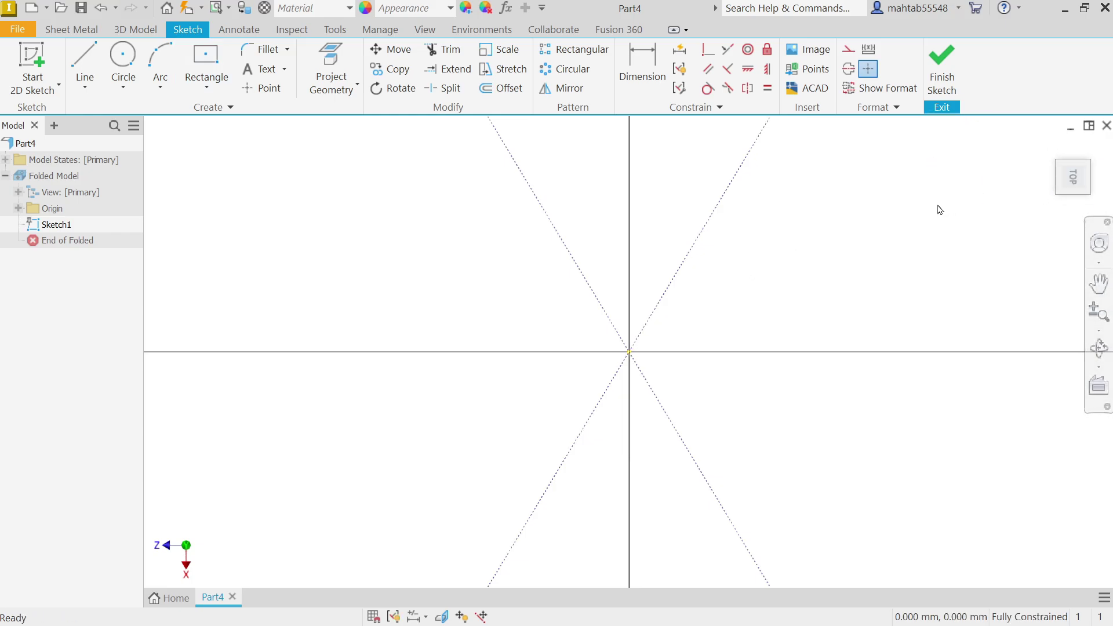
# Step: Switch the ViewCube to Home, then Top, to view the rectangle straight on
pyautogui.scroll(-5, 811, 223)
pyautogui.scroll(-3, 909, 169)
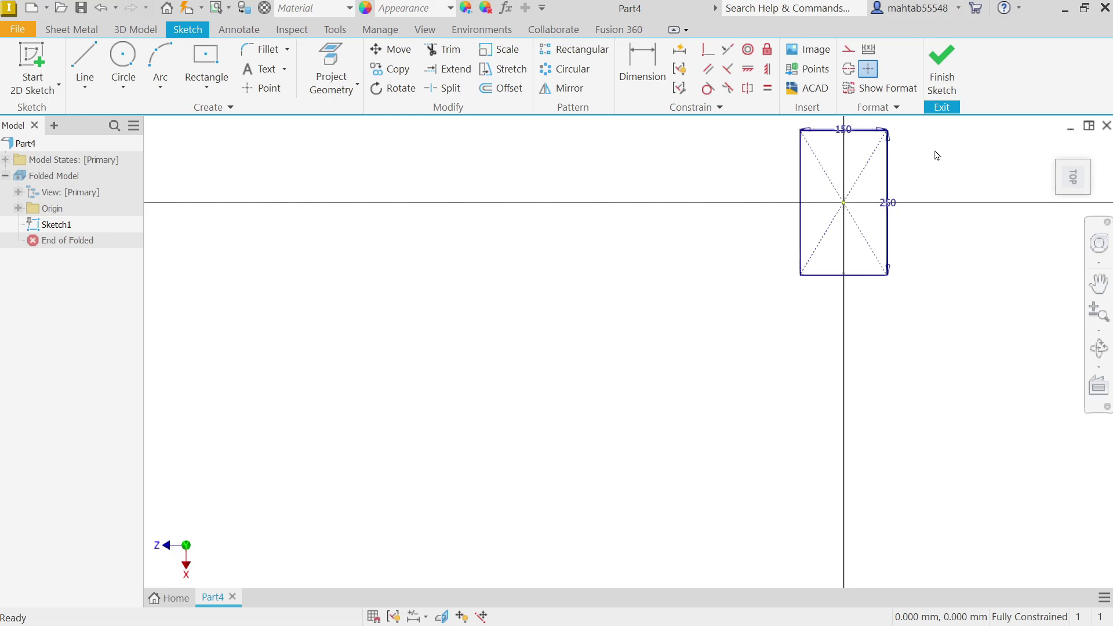
pyautogui.scroll(3, 935, 144)
pyautogui.click(1052, 146)
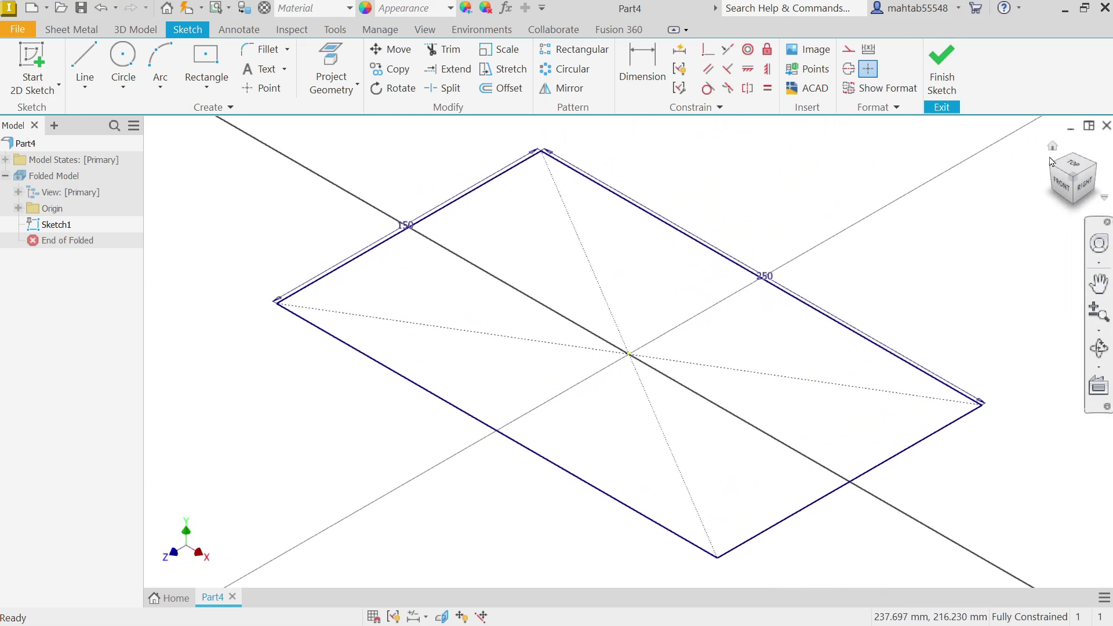
pyautogui.click(1070, 172)
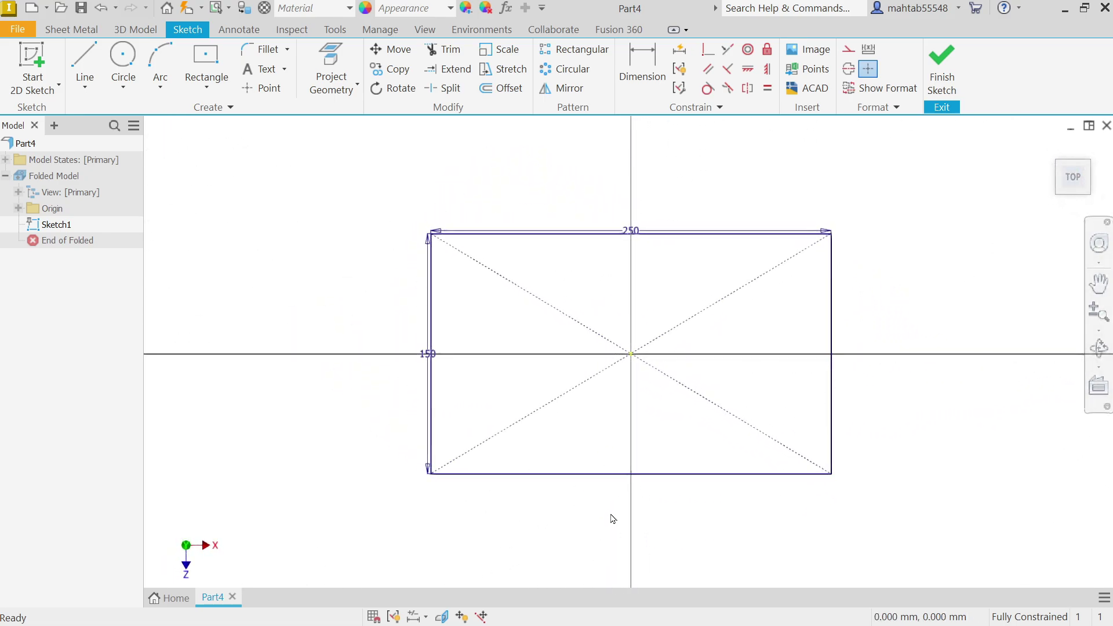
# Step: Draw a small circle centred where the vertical axis meets the rectangle's bottom edge
pyautogui.scroll(5, 610, 513)
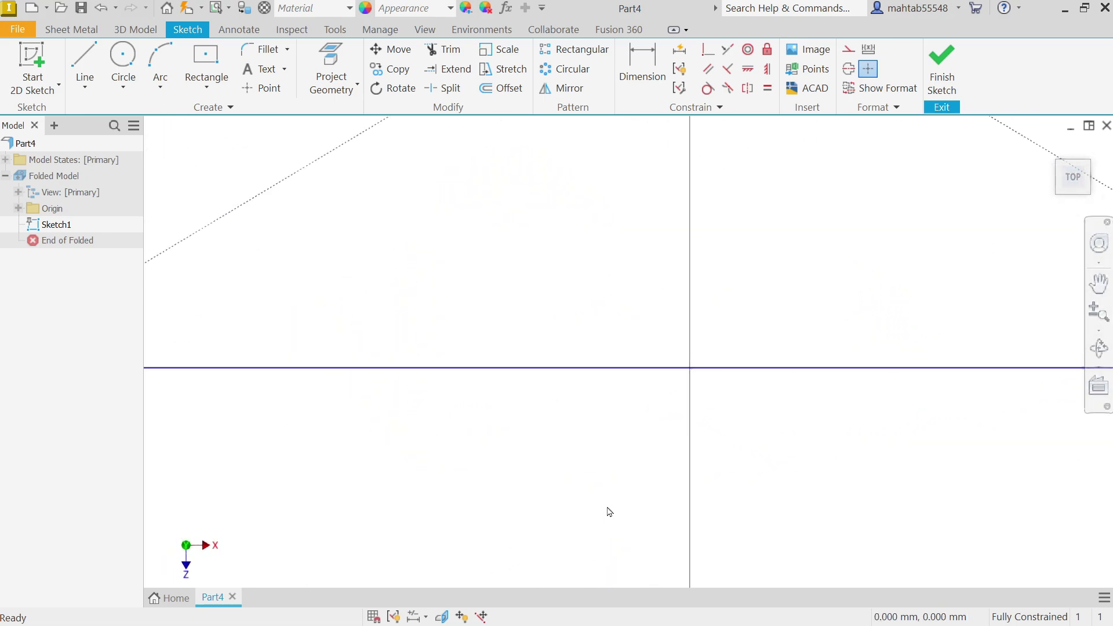
pyautogui.click(122, 61)
pyautogui.click(689, 368)
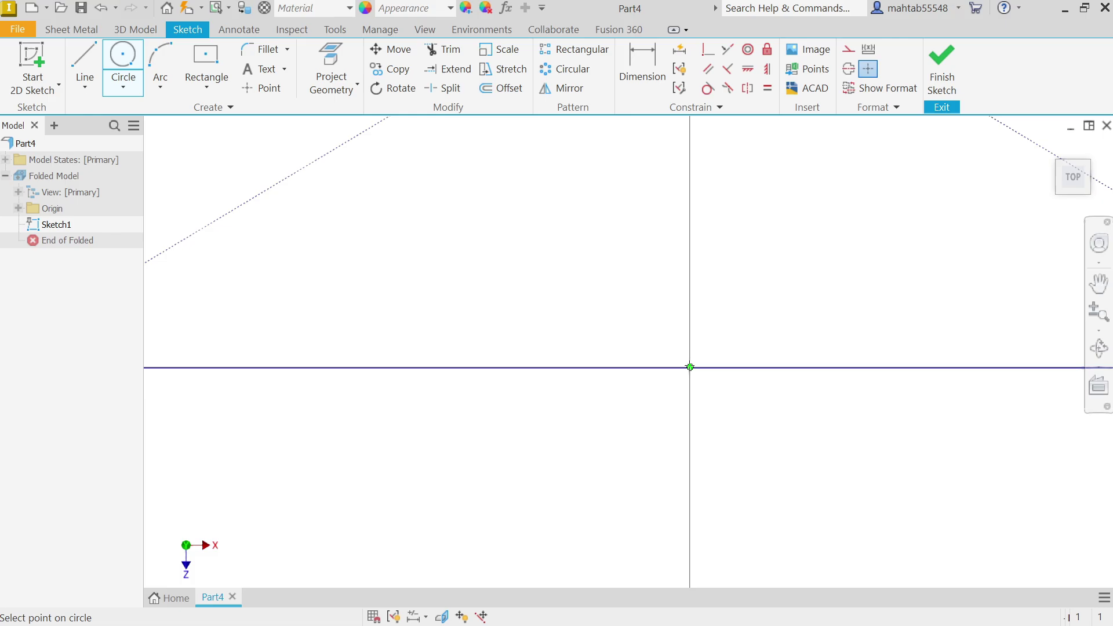
pyautogui.click(706, 345)
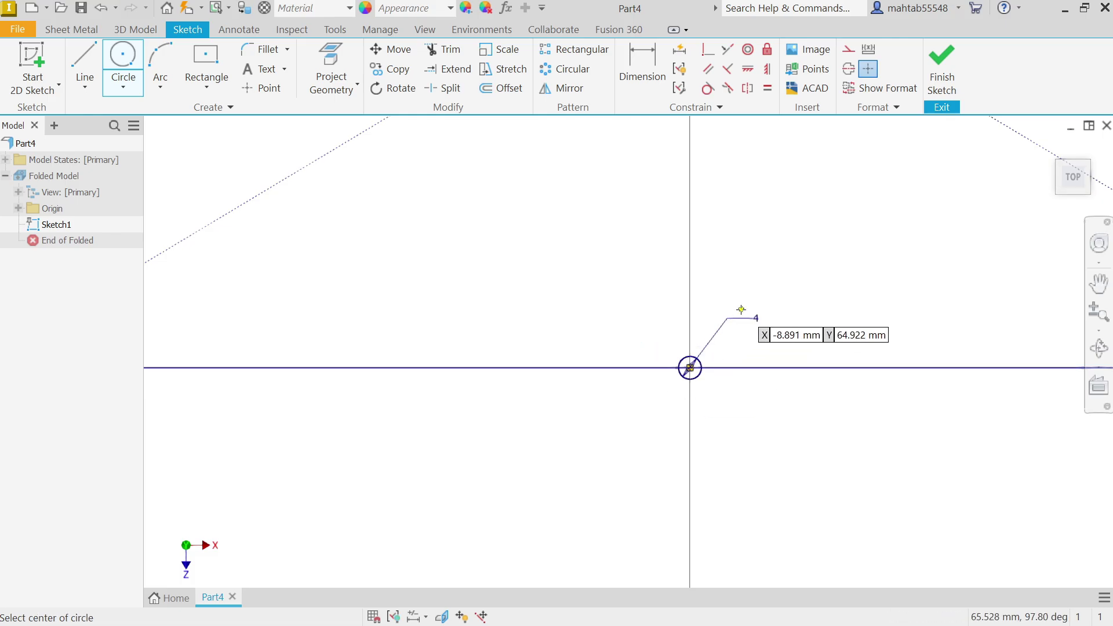
pyautogui.rightClick(750, 290)
pyautogui.click(783, 300)
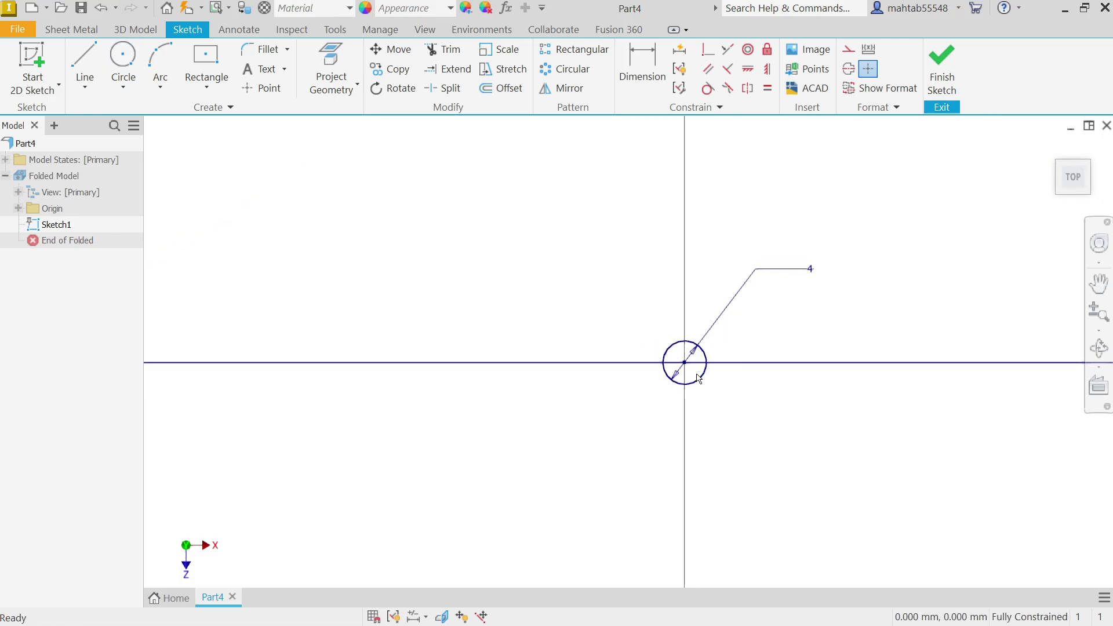
pyautogui.scroll(-5, 696, 373)
pyautogui.rightClick(727, 378)
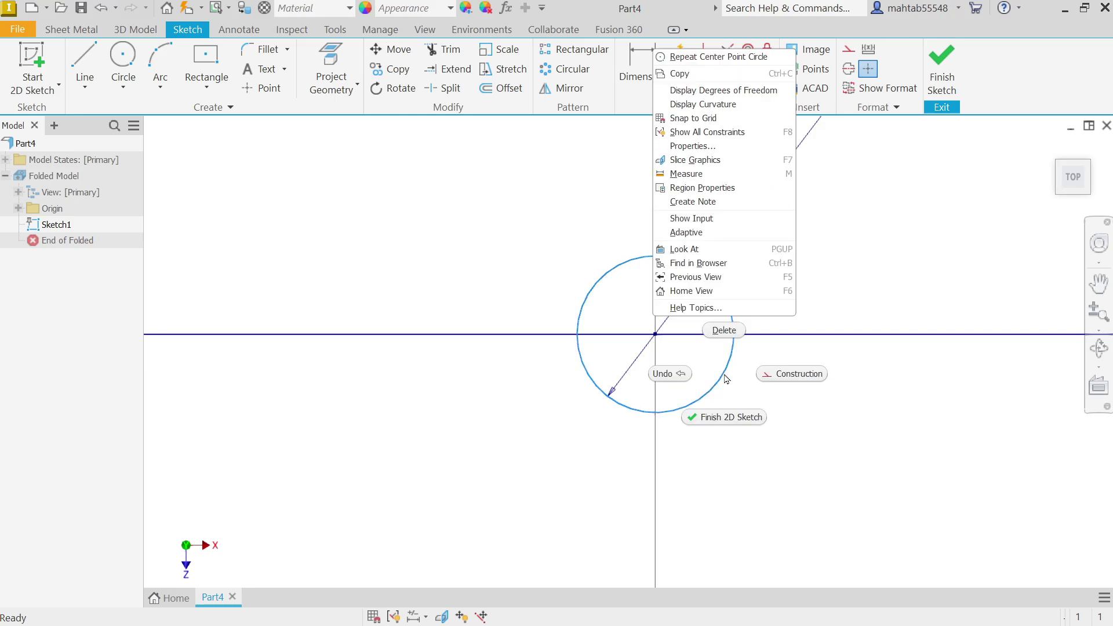
# Step: Make the circle construction geometry and trim away the bottom edge inside it
pyautogui.click(789, 378)
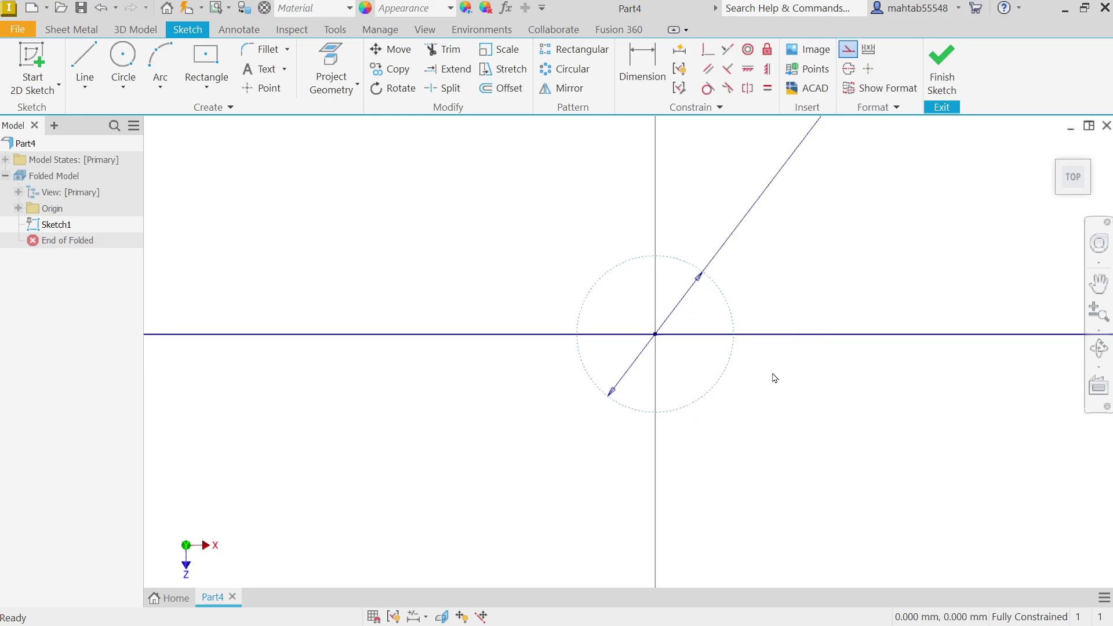
pyautogui.click(446, 55)
pyautogui.click(619, 335)
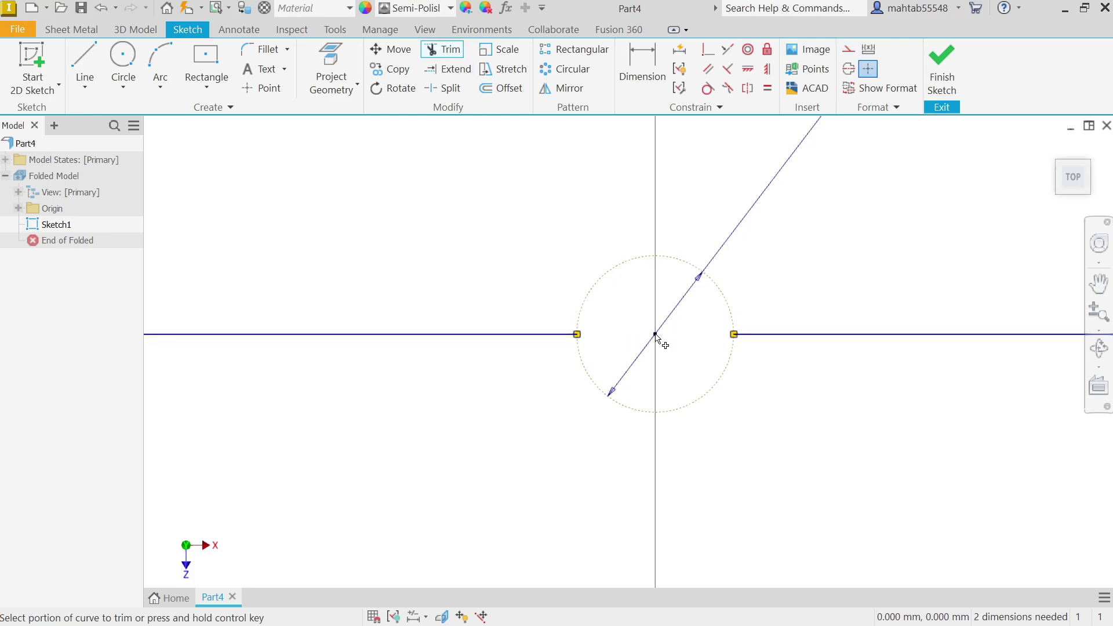
pyautogui.rightClick(752, 276)
pyautogui.click(878, 246)
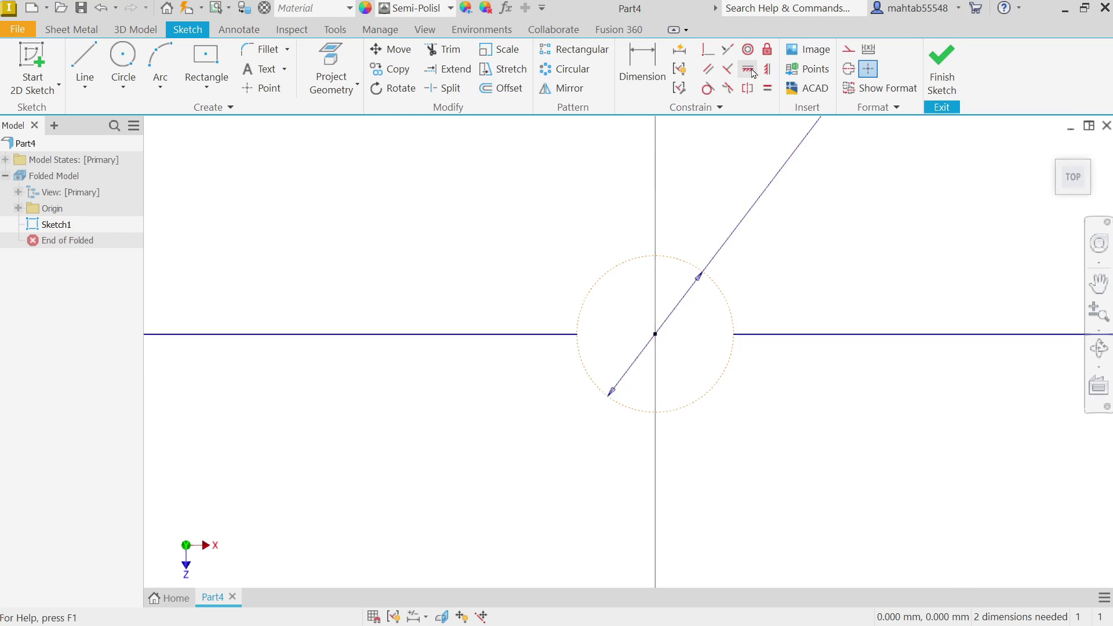
# Step: Vertically align the circle centre with the rectangle's centre
pyautogui.press('Home')
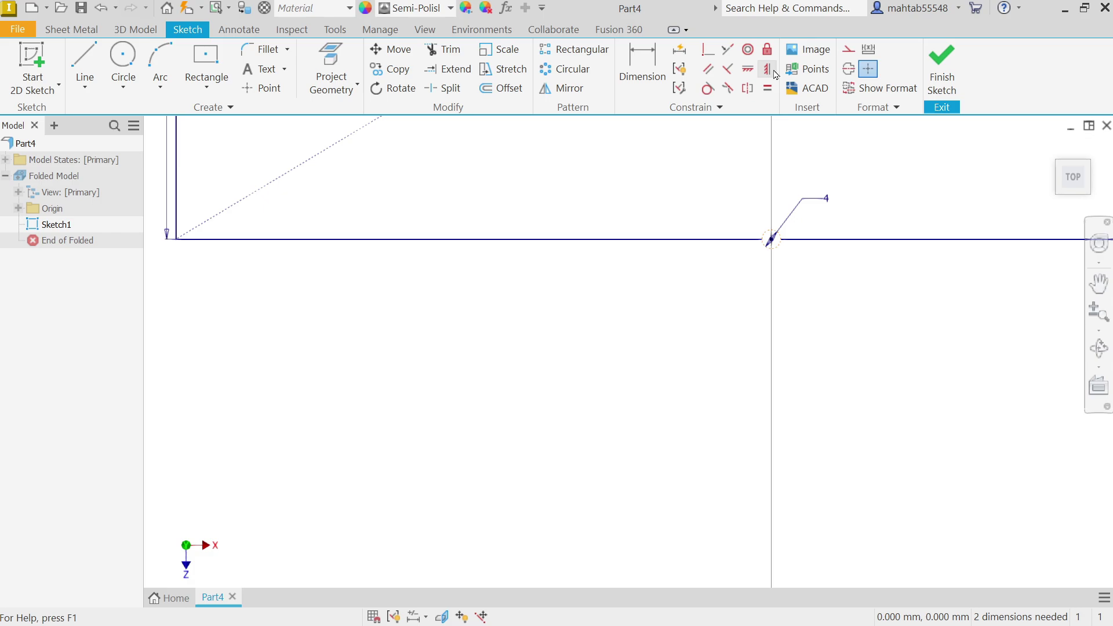
pyautogui.click(767, 69)
pyautogui.scroll(3, 785, 226)
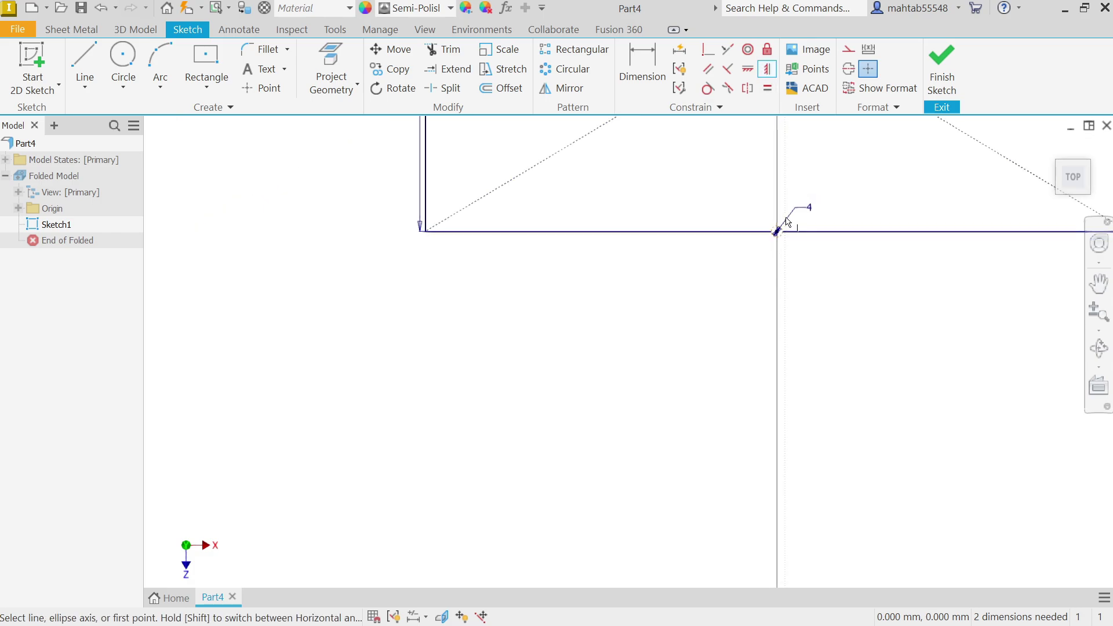
pyautogui.moveTo(783, 218); pyautogui.dragTo(827, 380, button='middle')
pyautogui.scroll(-3, 826, 400)
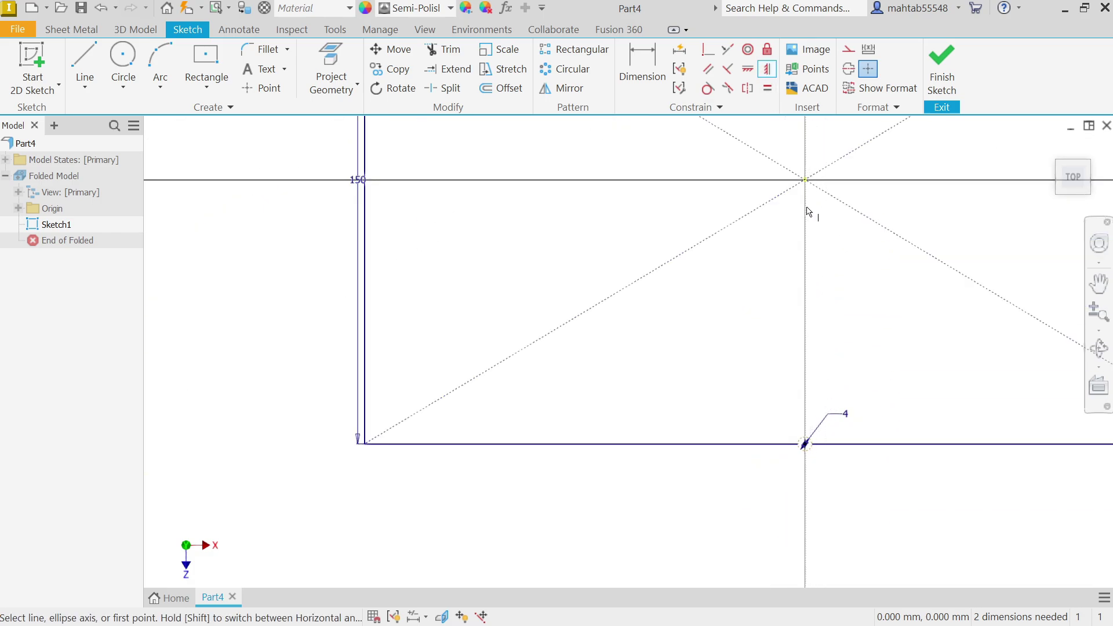
pyautogui.click(805, 180)
pyautogui.scroll(5, 804, 443)
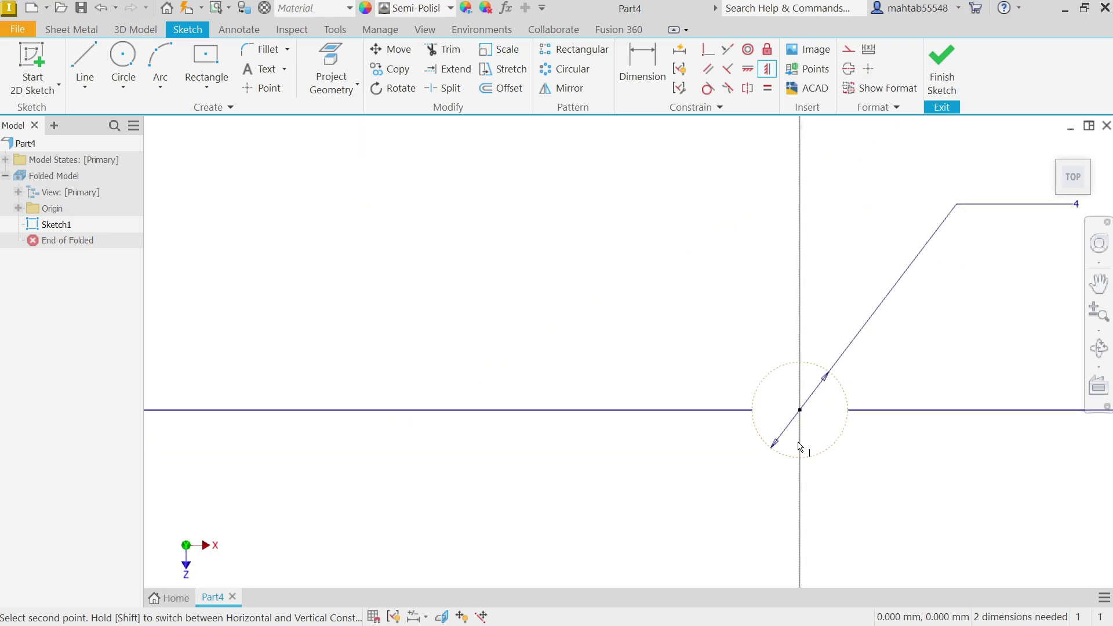
pyautogui.click(802, 413)
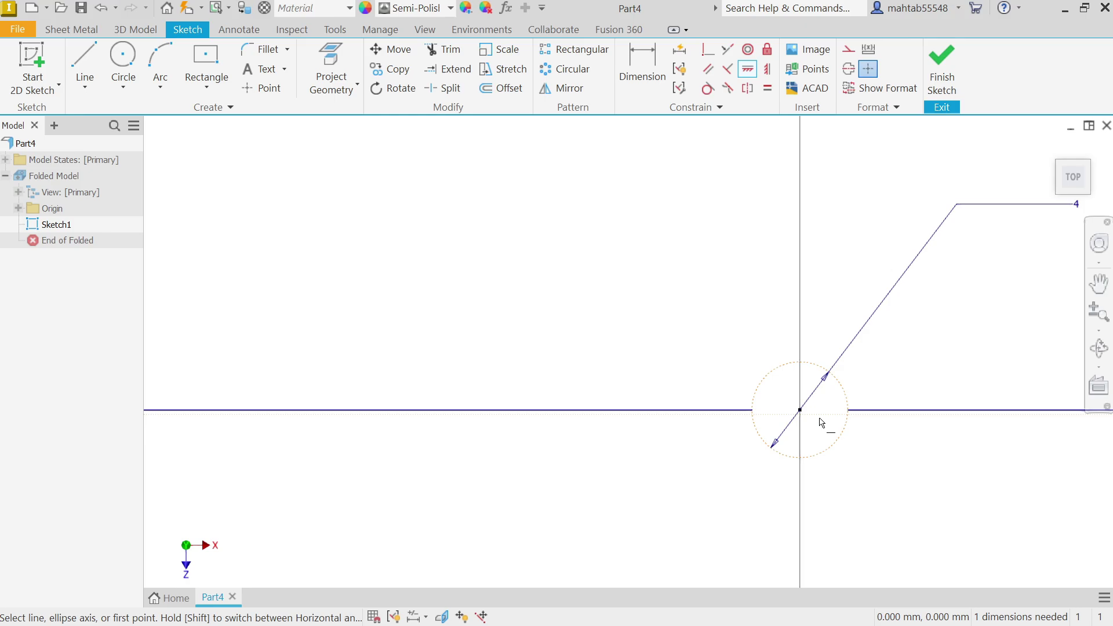
# Step: Horizontally align the circle centre with the trimmed edge end to fully constrain the sketch
pyautogui.click(800, 411)
pyautogui.click(849, 411)
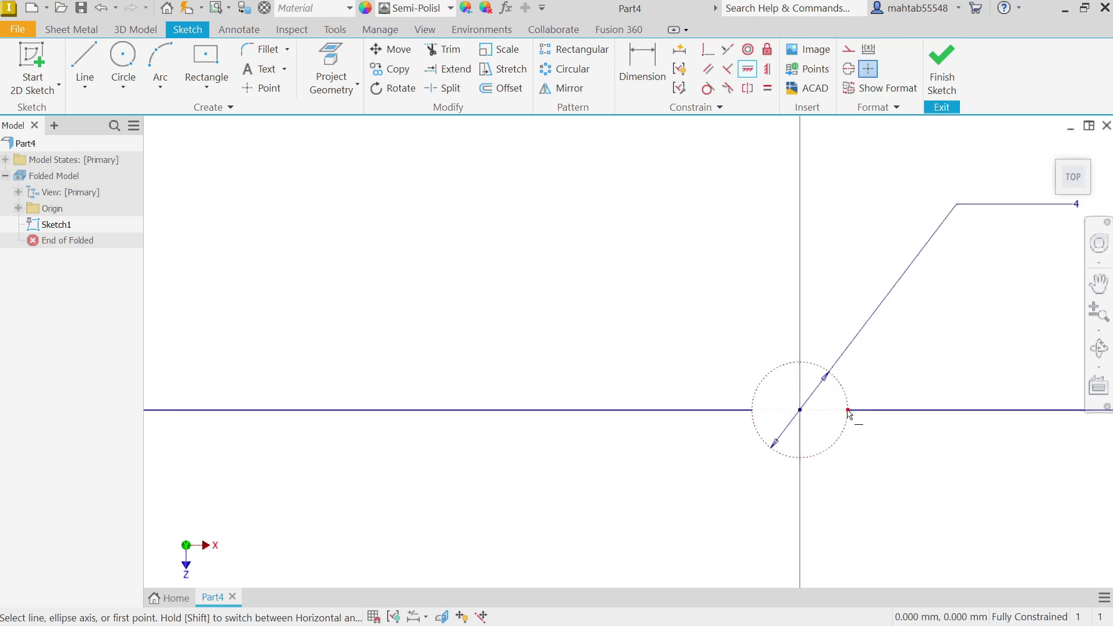
pyautogui.rightClick(827, 248)
pyautogui.click(873, 250)
pyautogui.scroll(10, 818, 289)
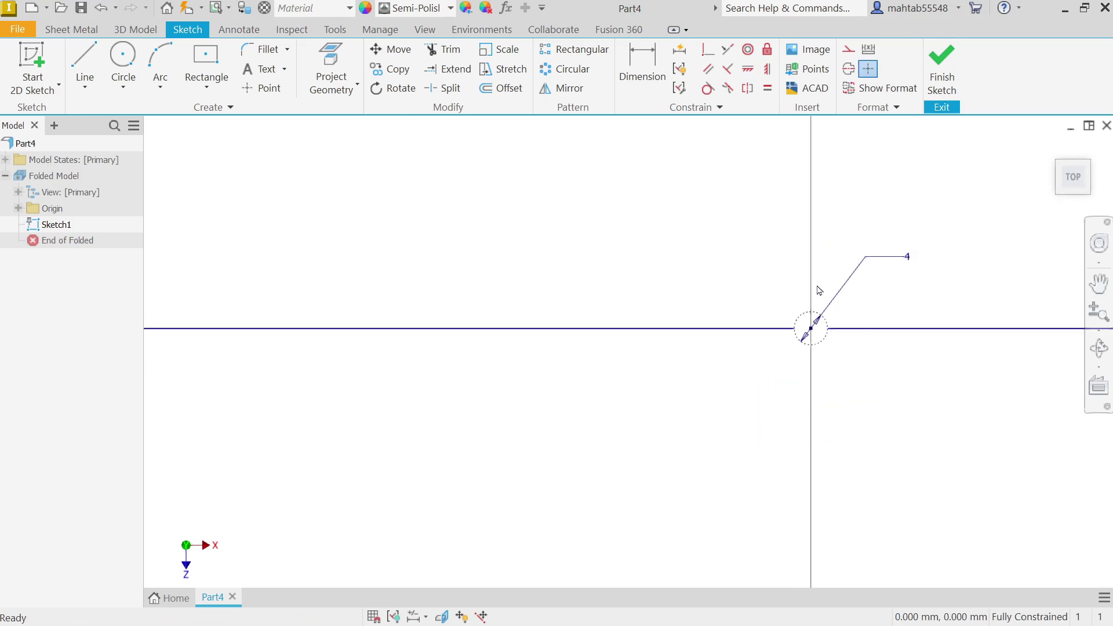
pyautogui.scroll(8, 819, 290)
pyautogui.scroll(-10, 827, 253)
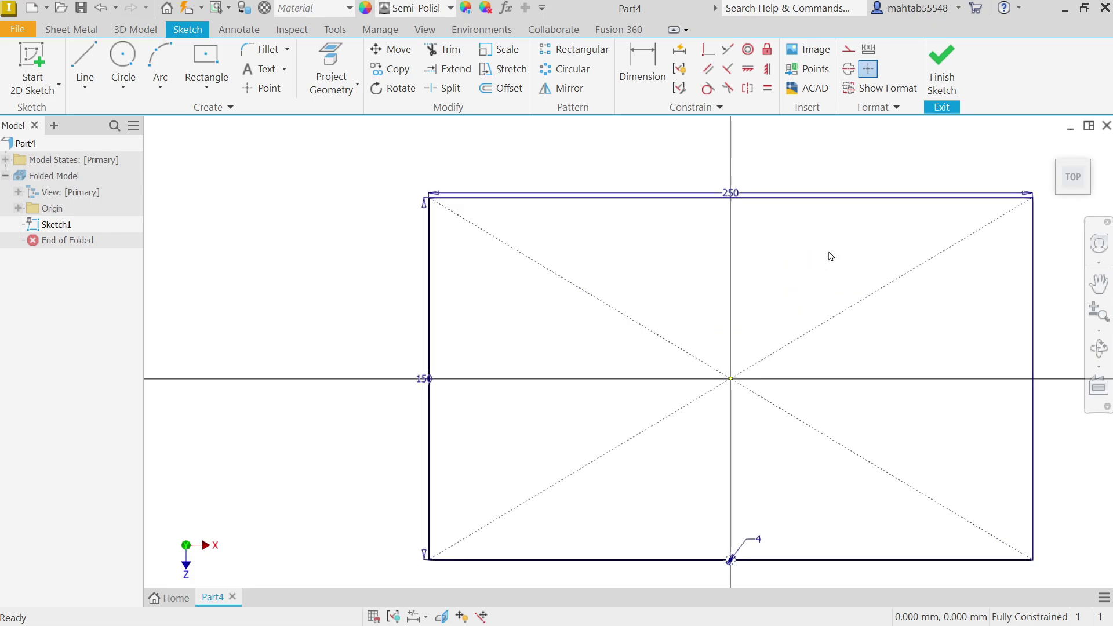
# Step: Fillet all four rectangle corners at 10 mm radius and finish Sketch1
pyautogui.click(265, 50)
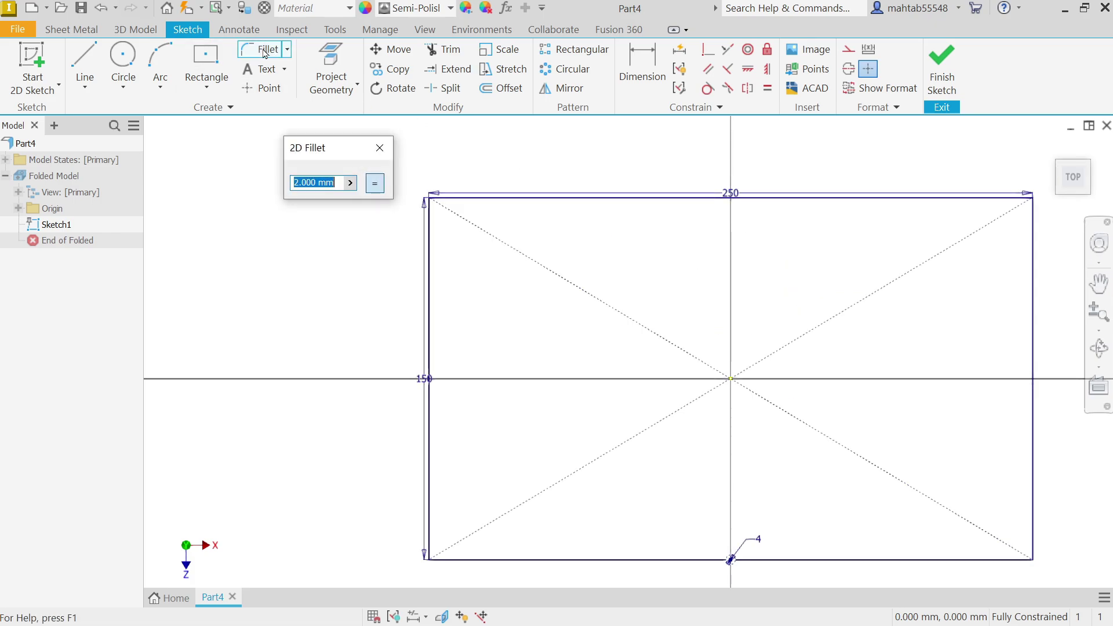
pyautogui.write('10')
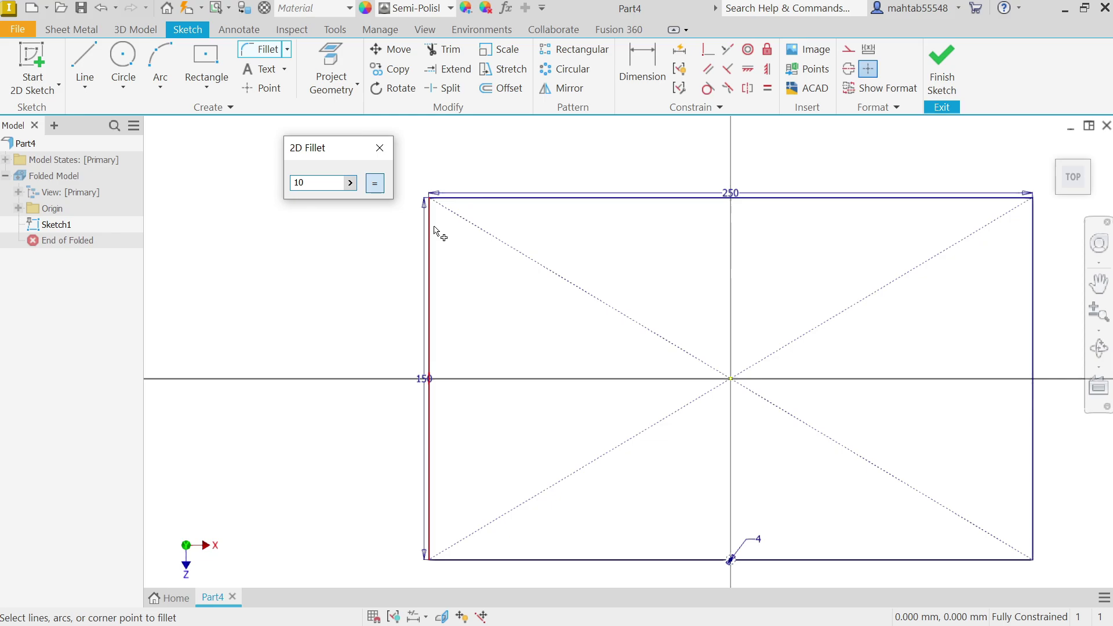
pyautogui.click(430, 228)
pyautogui.click(453, 198)
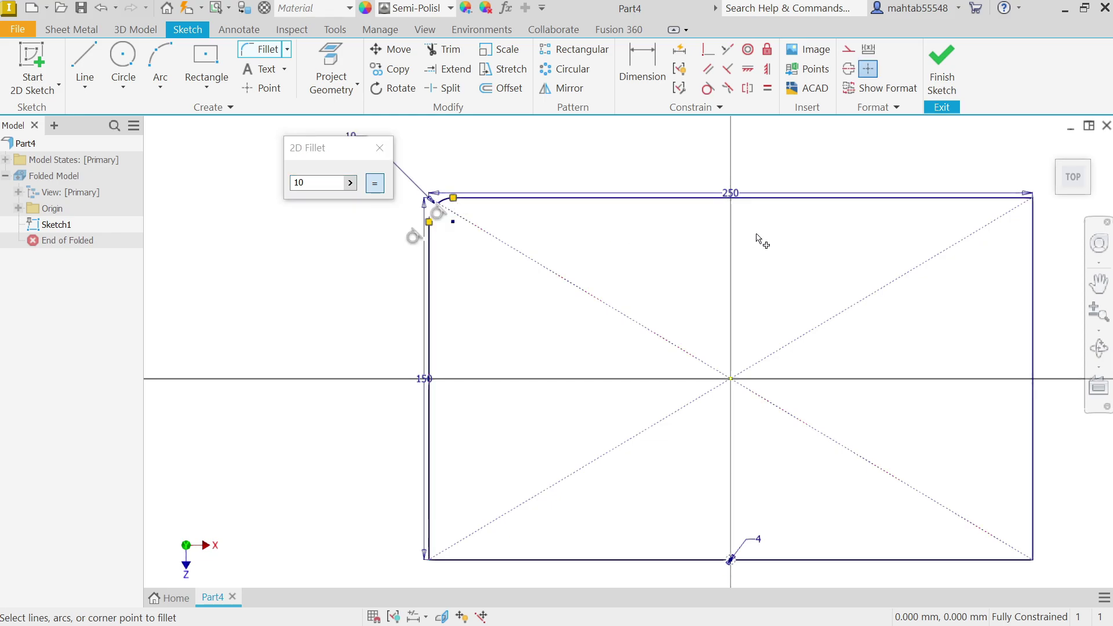
pyautogui.click(985, 198)
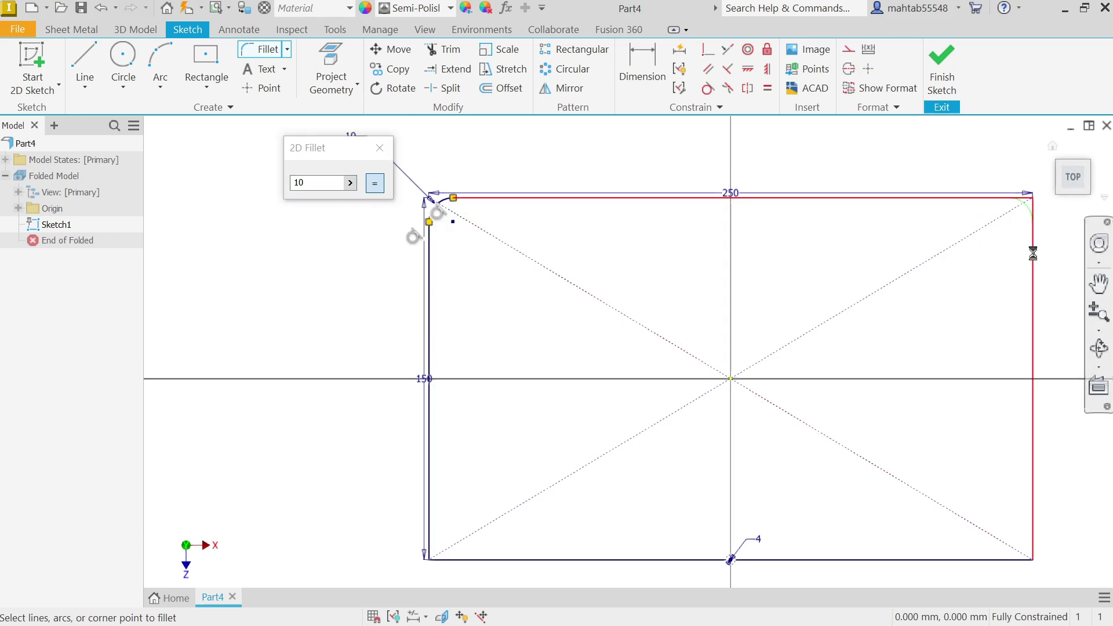
pyautogui.click(1033, 255)
pyautogui.click(986, 560)
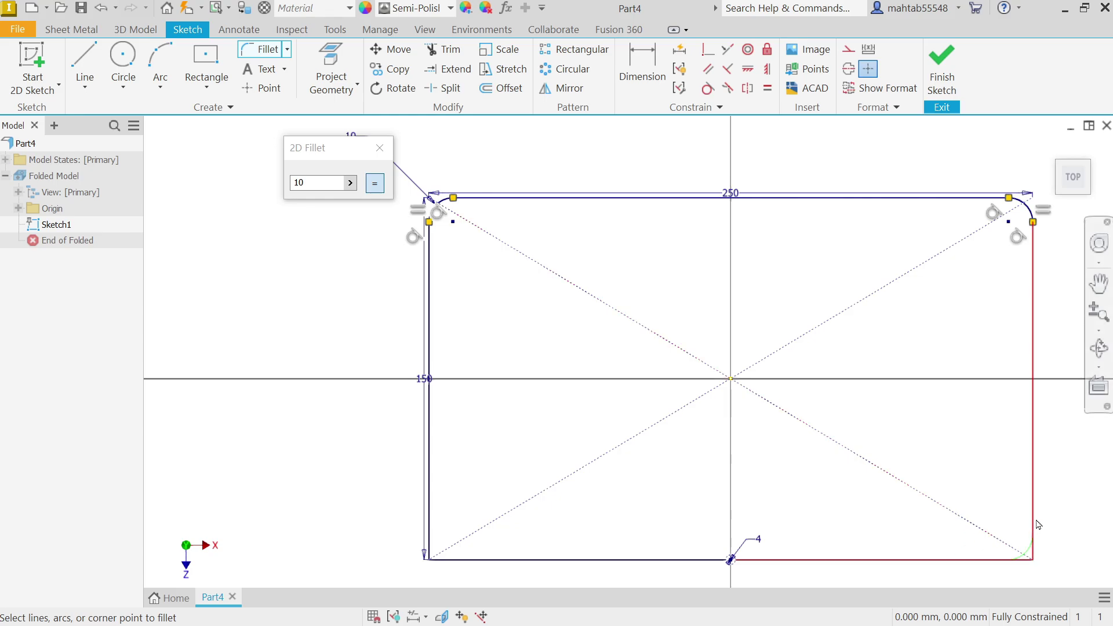
pyautogui.click(1034, 524)
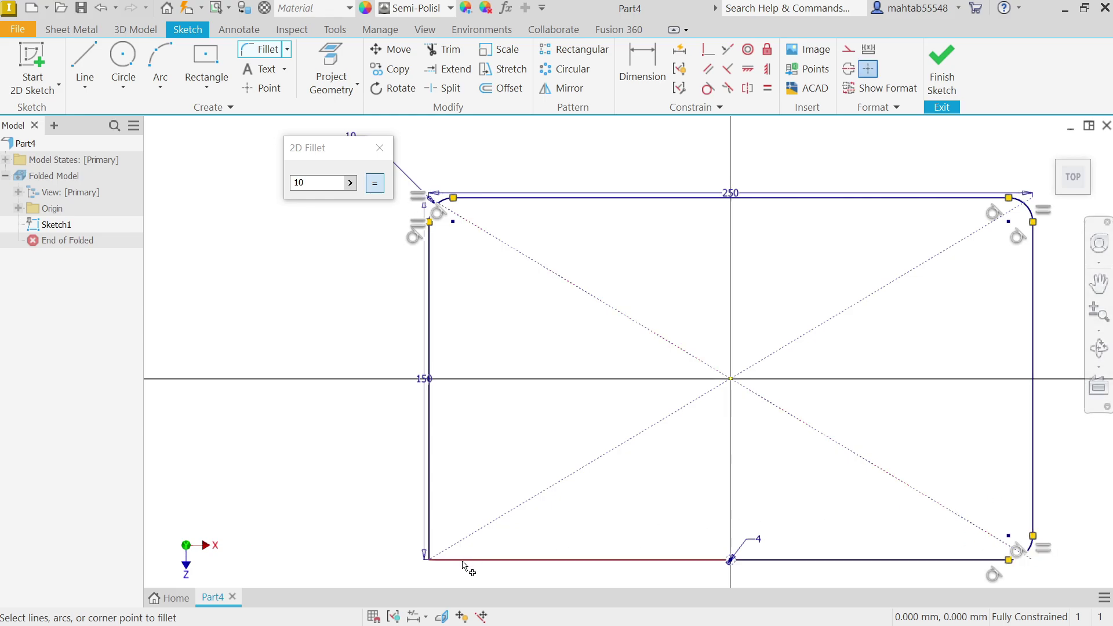
pyautogui.click(430, 524)
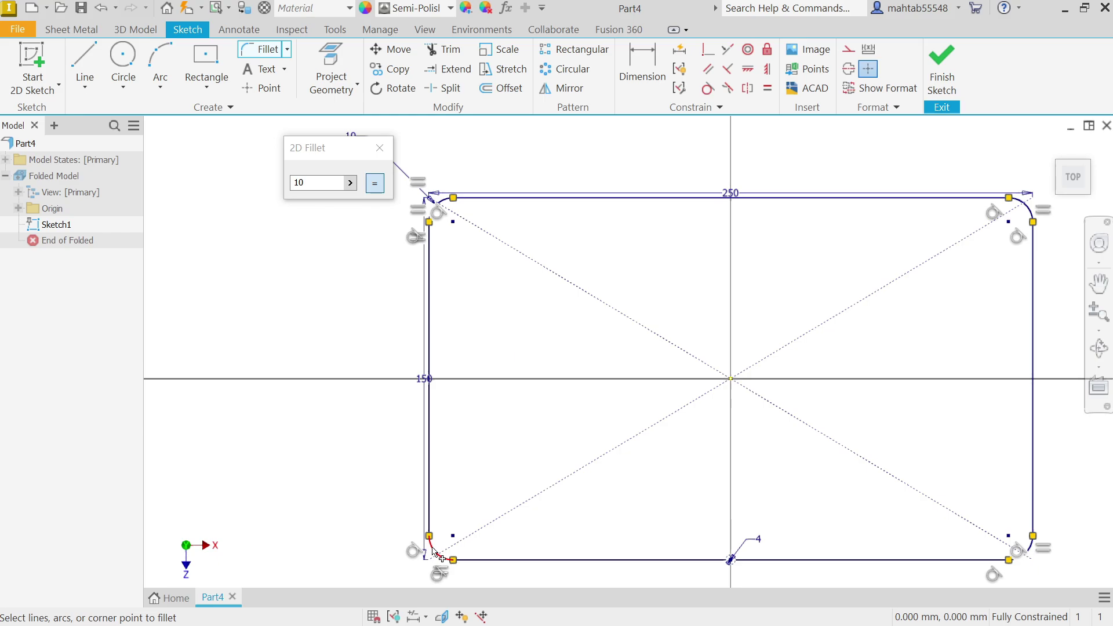
pyautogui.click(380, 149)
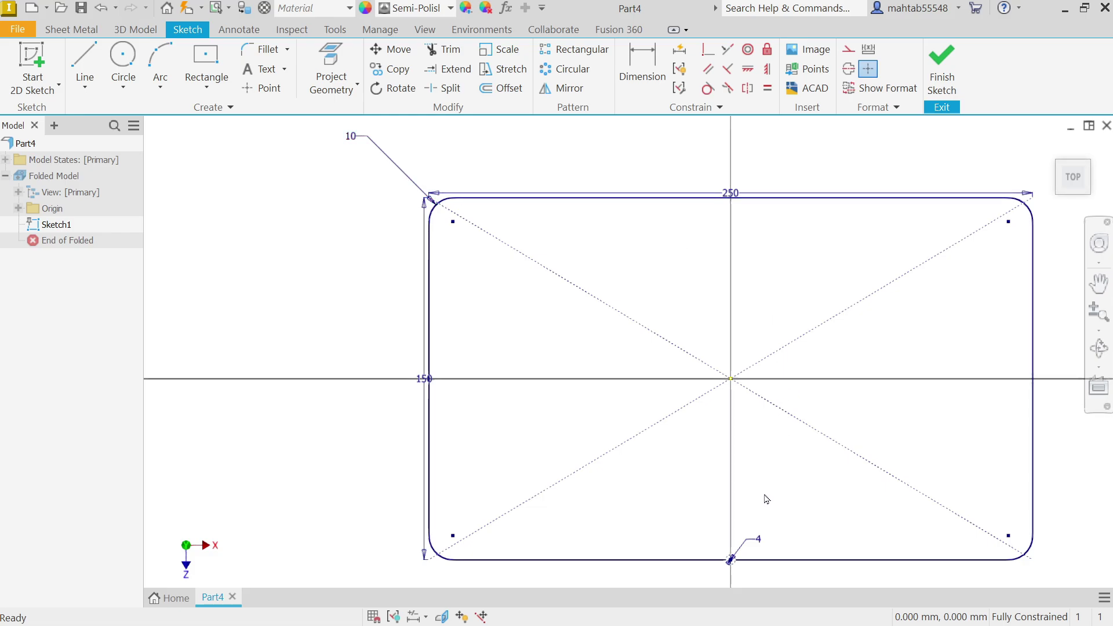
pyautogui.click(929, 88)
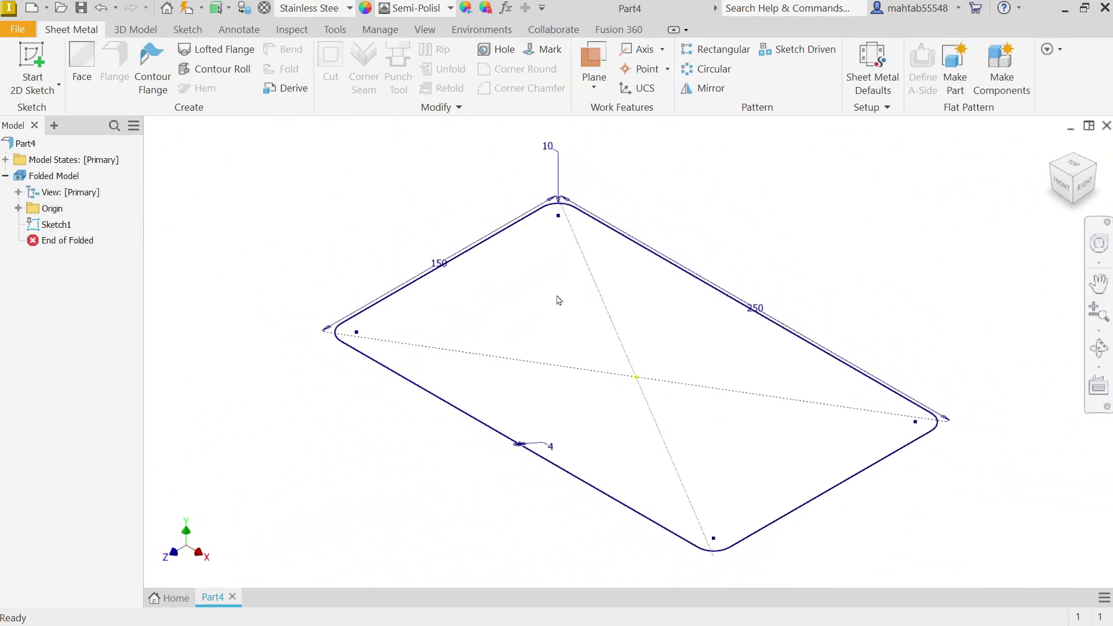
# Step: Create Work Plane1 offset 200 mm from the XZ Plane
pyautogui.click(19, 209)
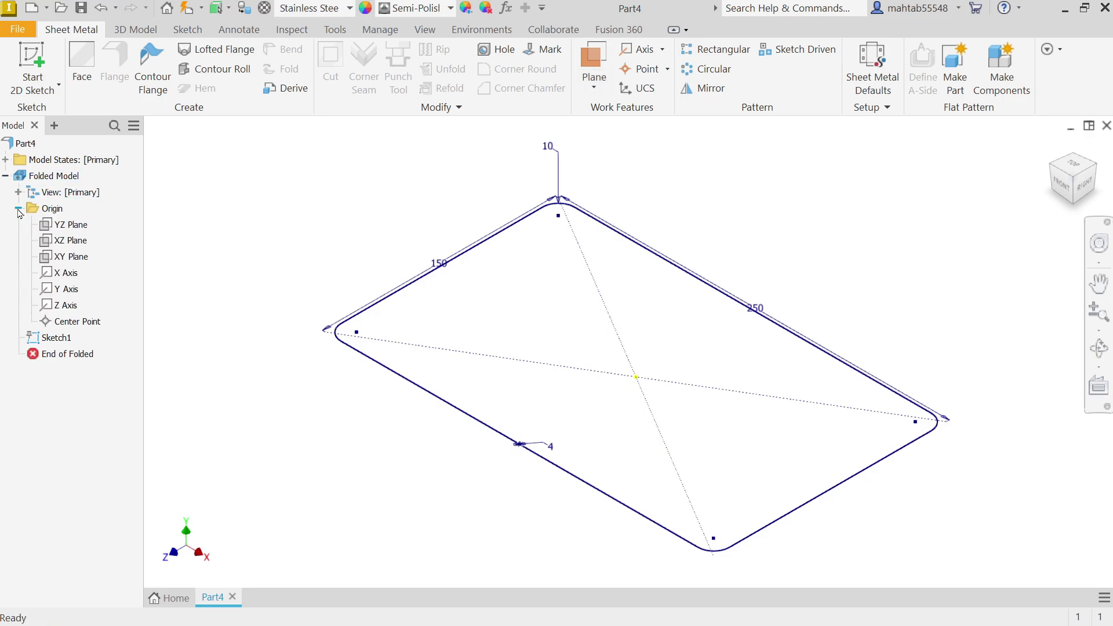
pyautogui.click(70, 242)
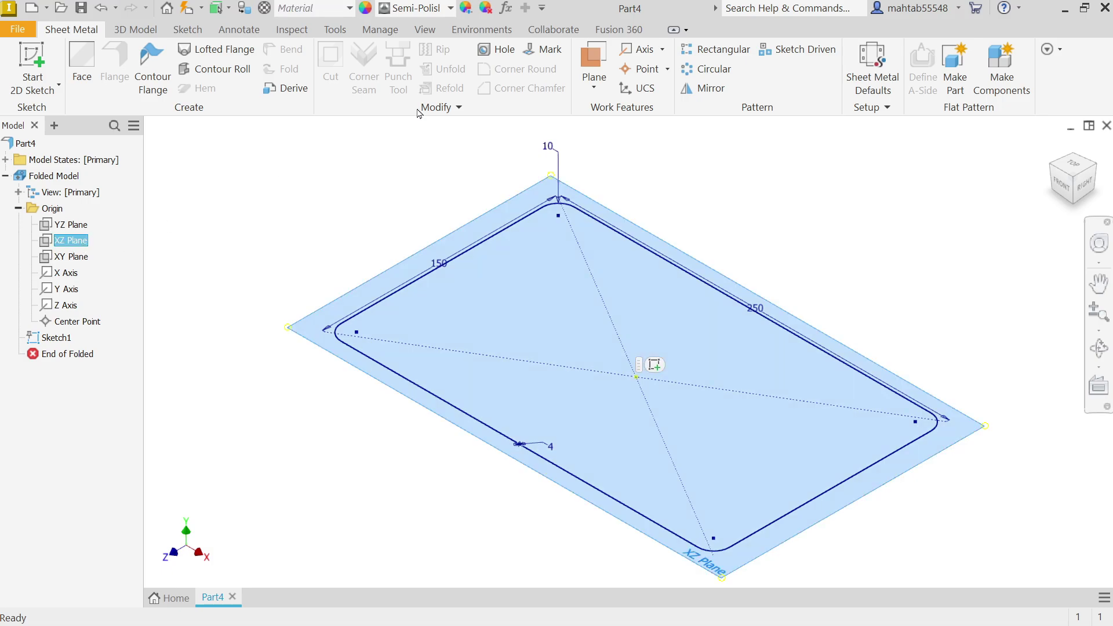
pyautogui.click(593, 88)
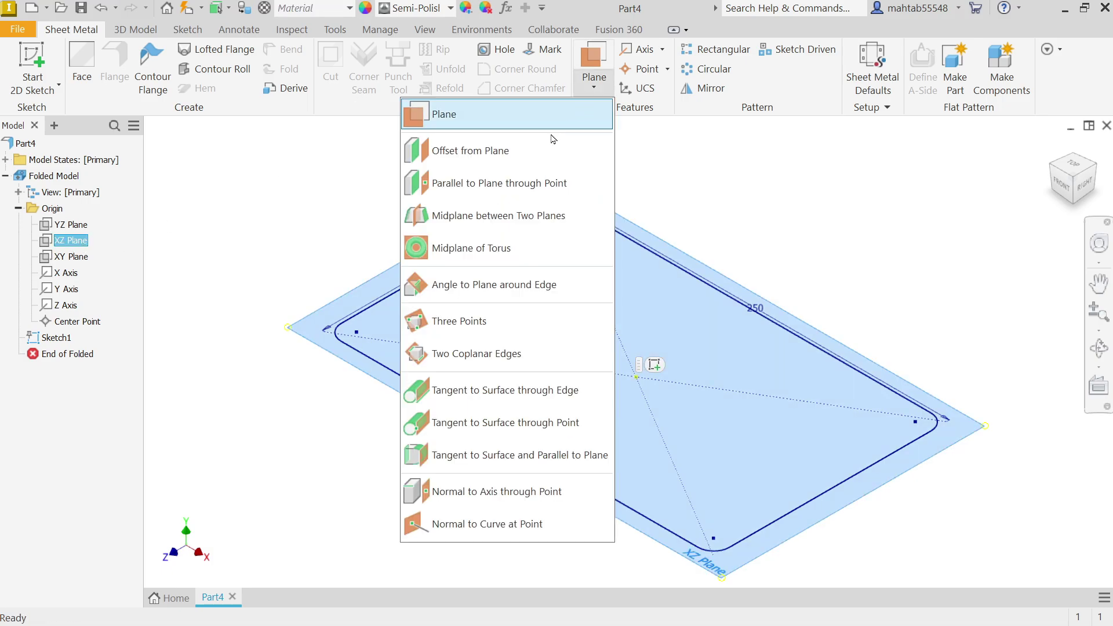
pyautogui.click(488, 153)
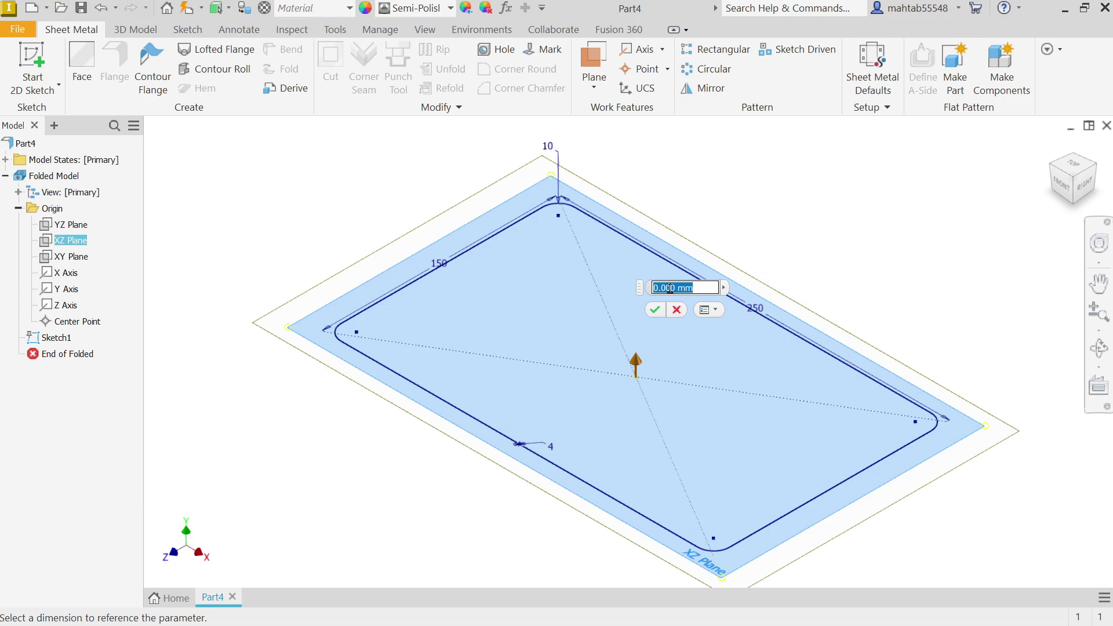
pyautogui.write('200')
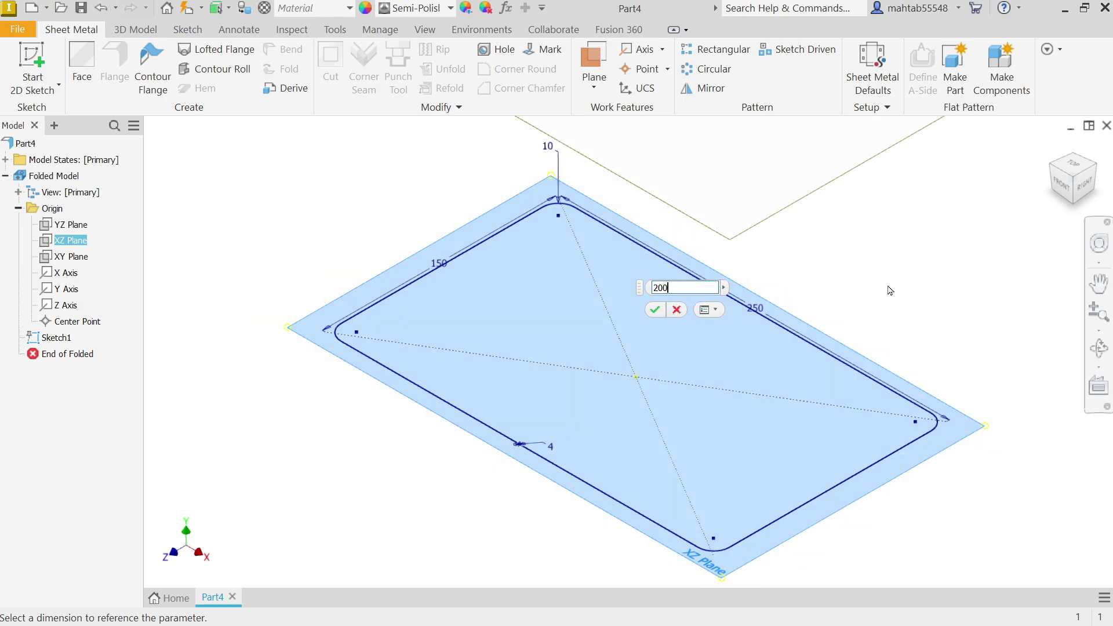
pyautogui.scroll(5, 890, 289)
pyautogui.scroll(-3, 890, 197)
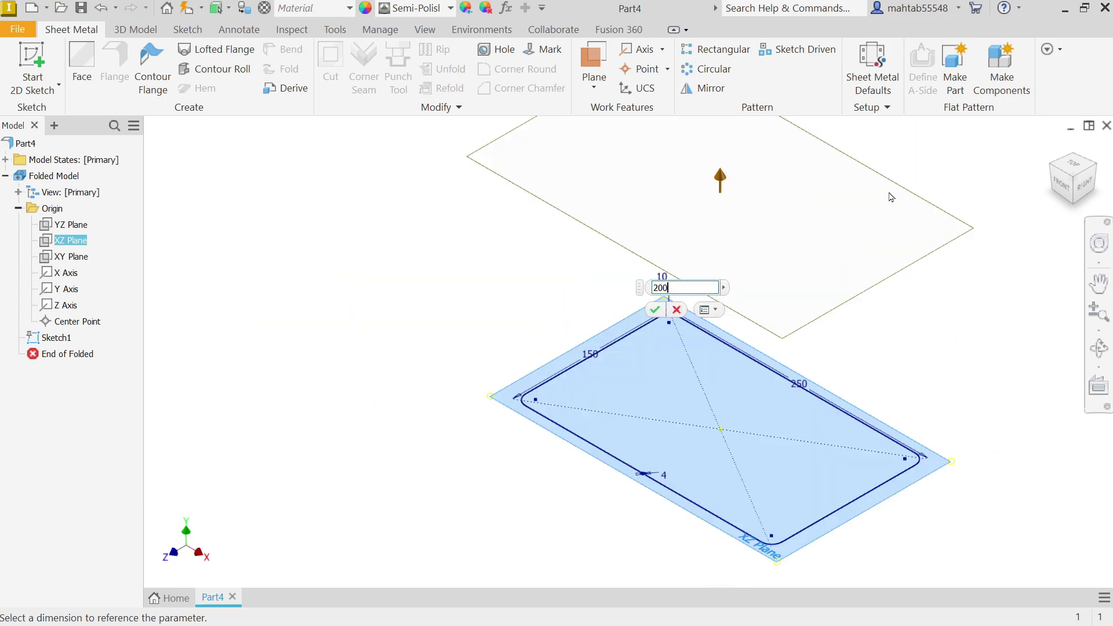
pyautogui.click(656, 317)
pyautogui.scroll(3, 562, 280)
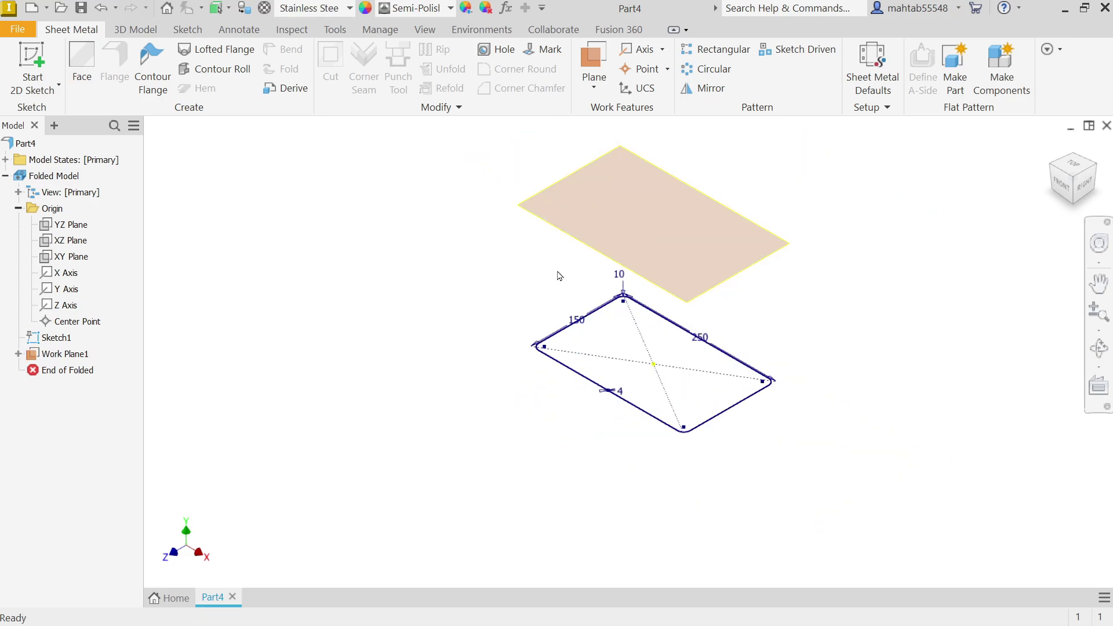
# Step: Start Sketch2 on Work Plane1 and draw a 100 × 100 mm center rectangle at the origin
pyautogui.click(560, 239)
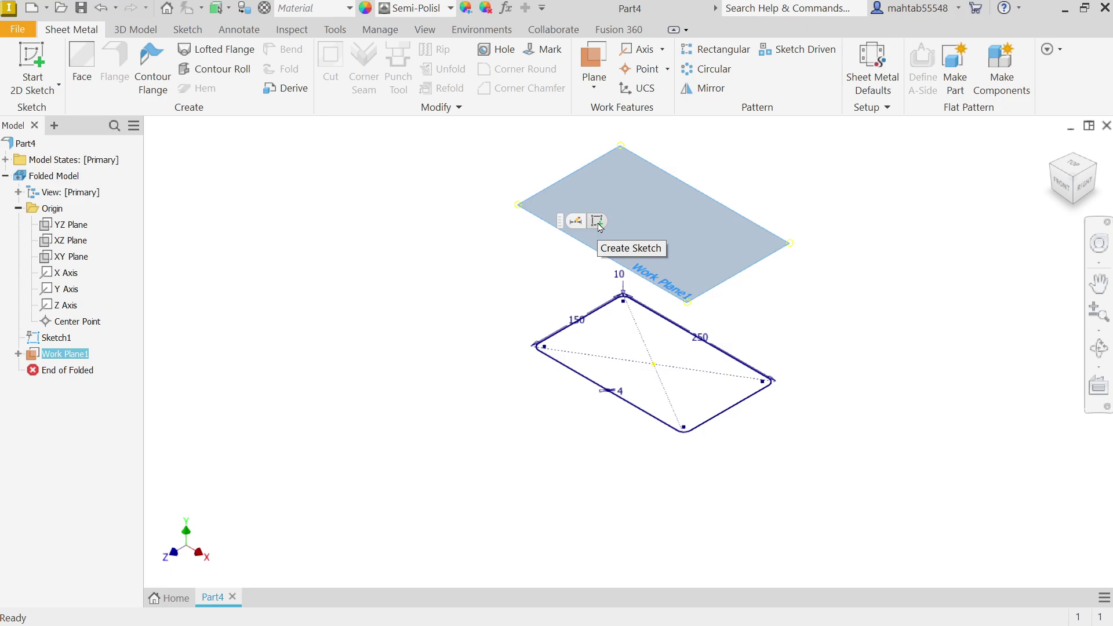
pyautogui.click(597, 221)
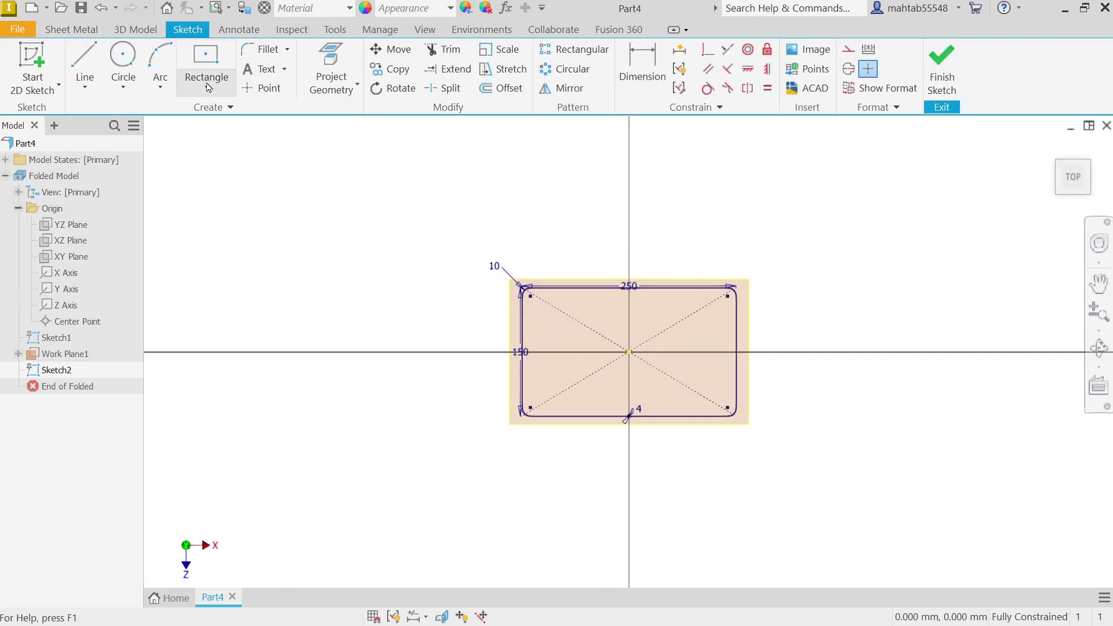
pyautogui.click(207, 87)
pyautogui.click(181, 192)
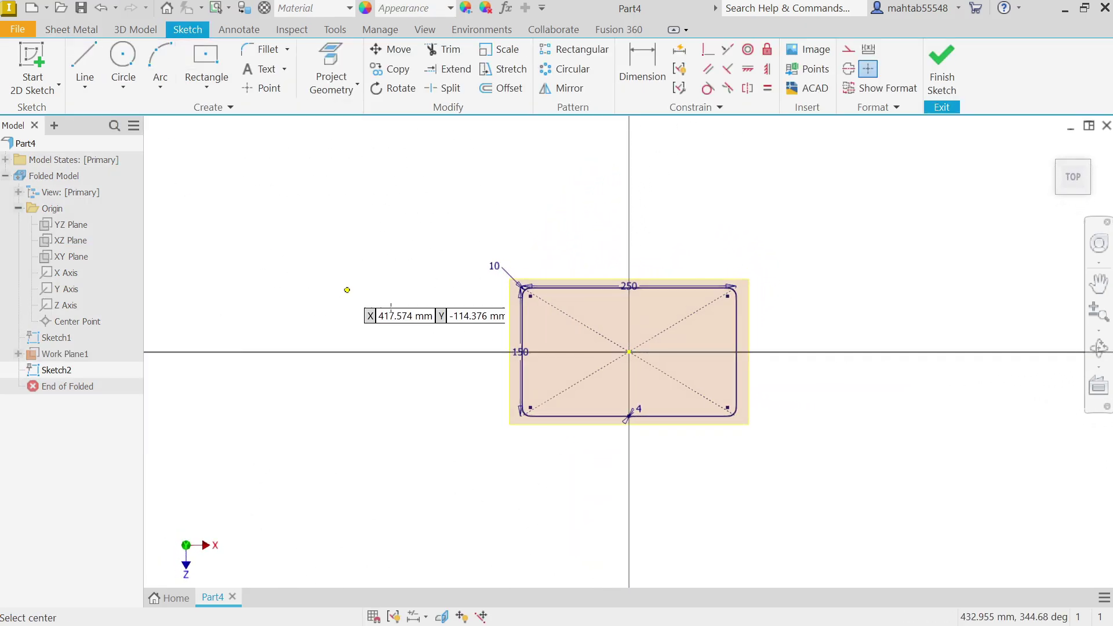
pyautogui.scroll(5, 653, 348)
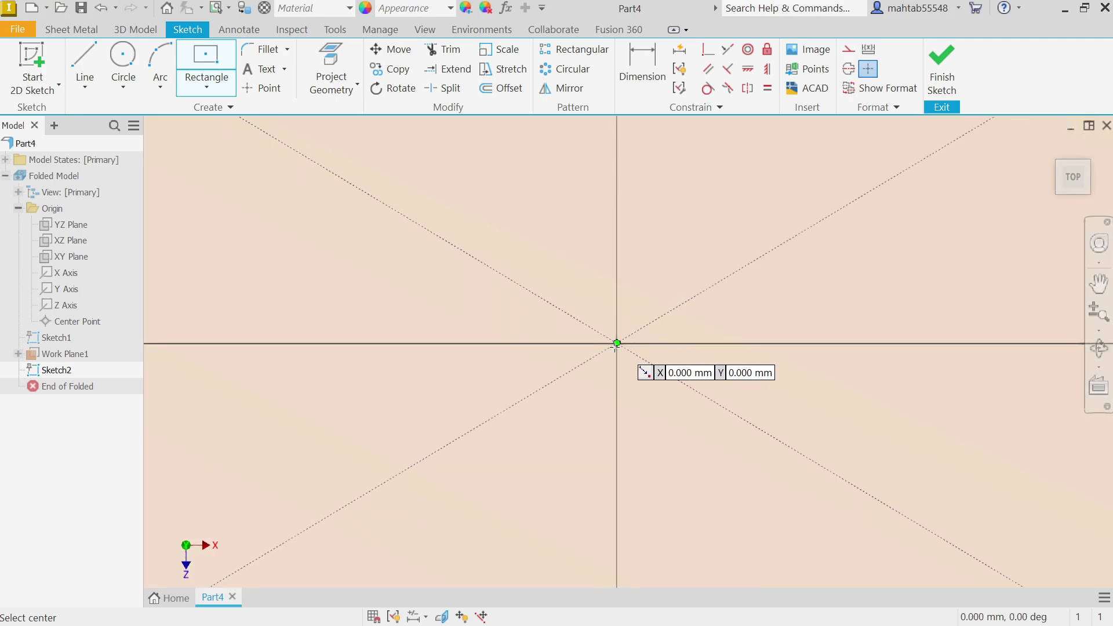
pyautogui.click(617, 343)
pyautogui.write('100')
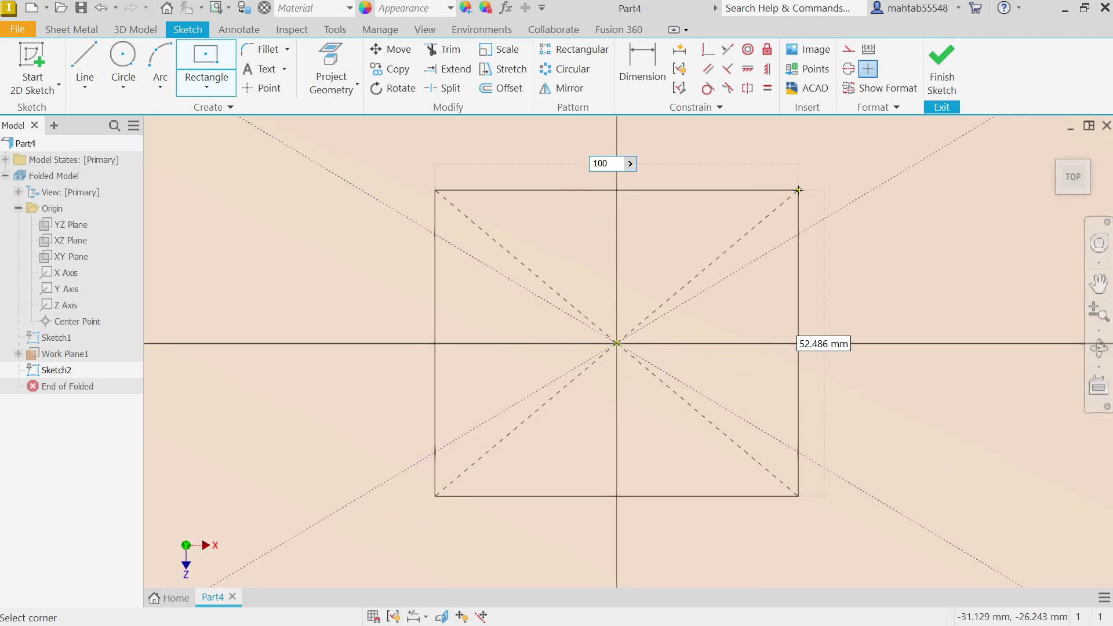
pyautogui.press('Tab')
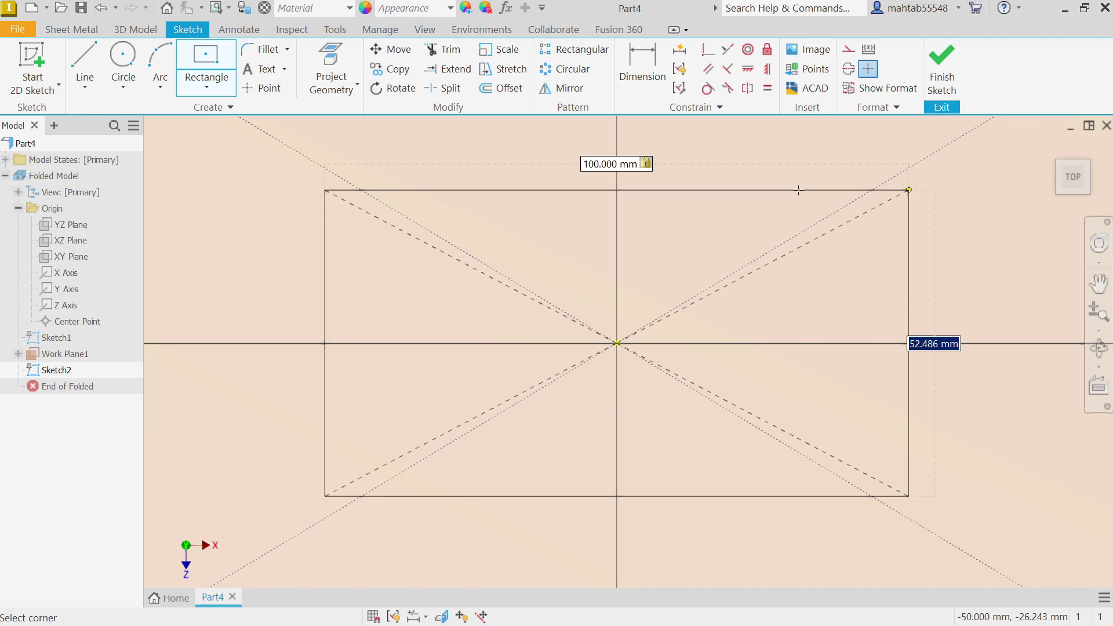
pyautogui.write('100')
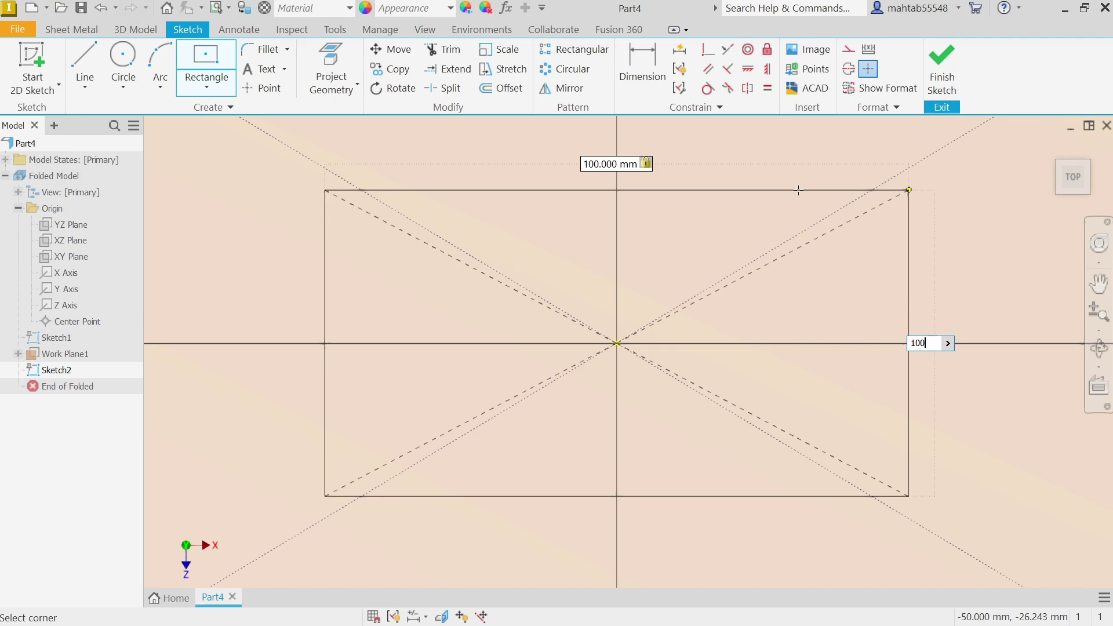
pyautogui.press('Return')
pyautogui.scroll(-5, 774, 303)
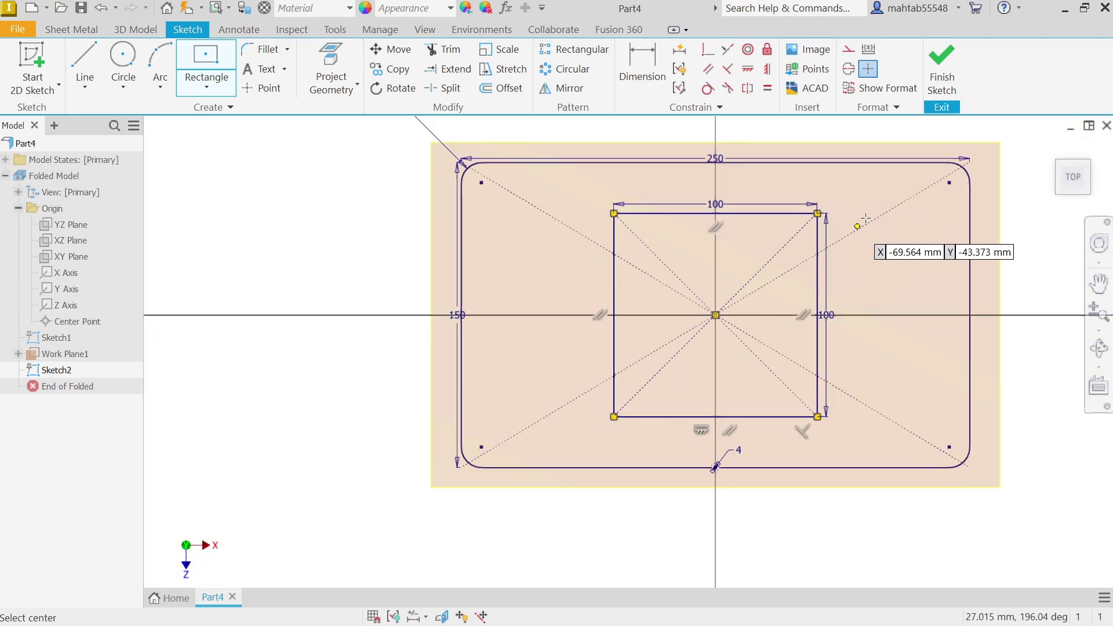
pyautogui.rightClick(885, 194)
pyautogui.click(939, 195)
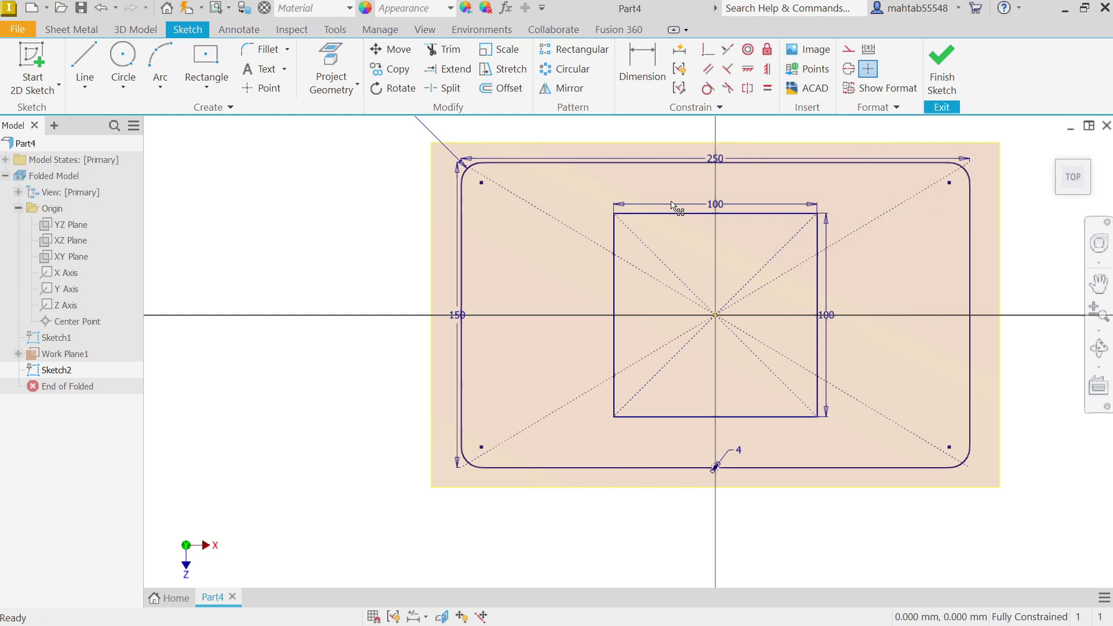
# Step: Round each corner of the 100 mm square with a 47 mm radius fillet
pyautogui.click(267, 50)
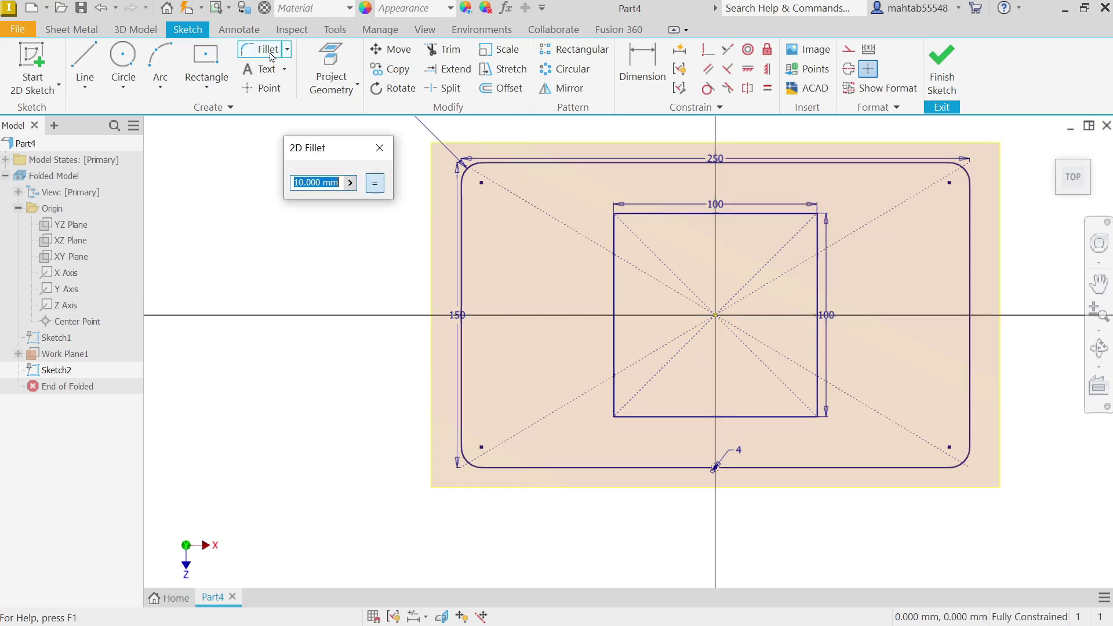
pyautogui.write('47')
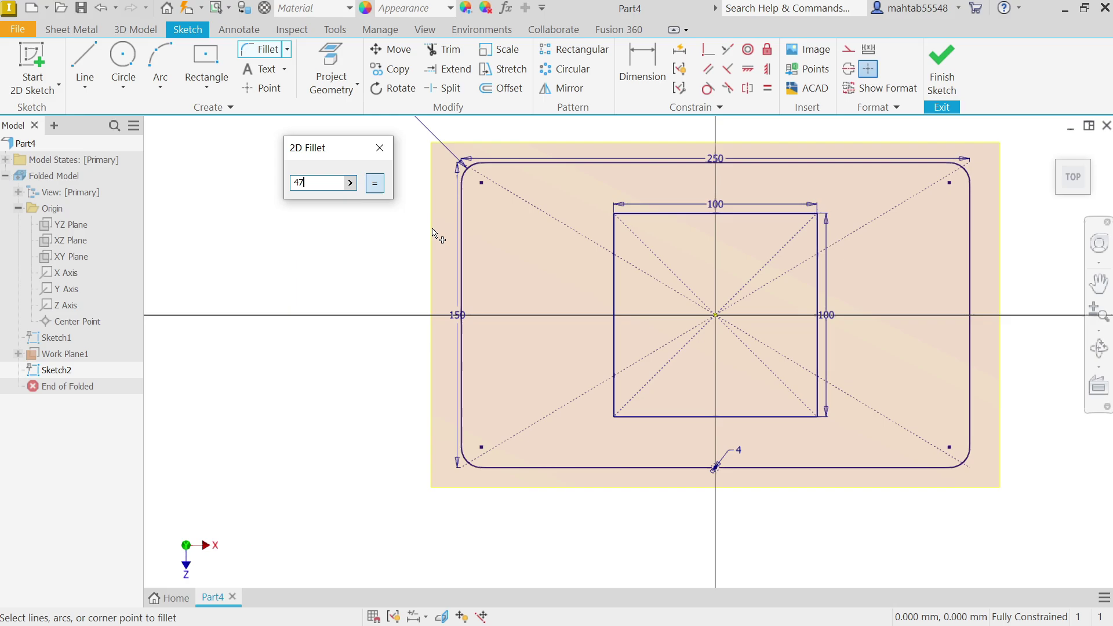
pyautogui.click(620, 220)
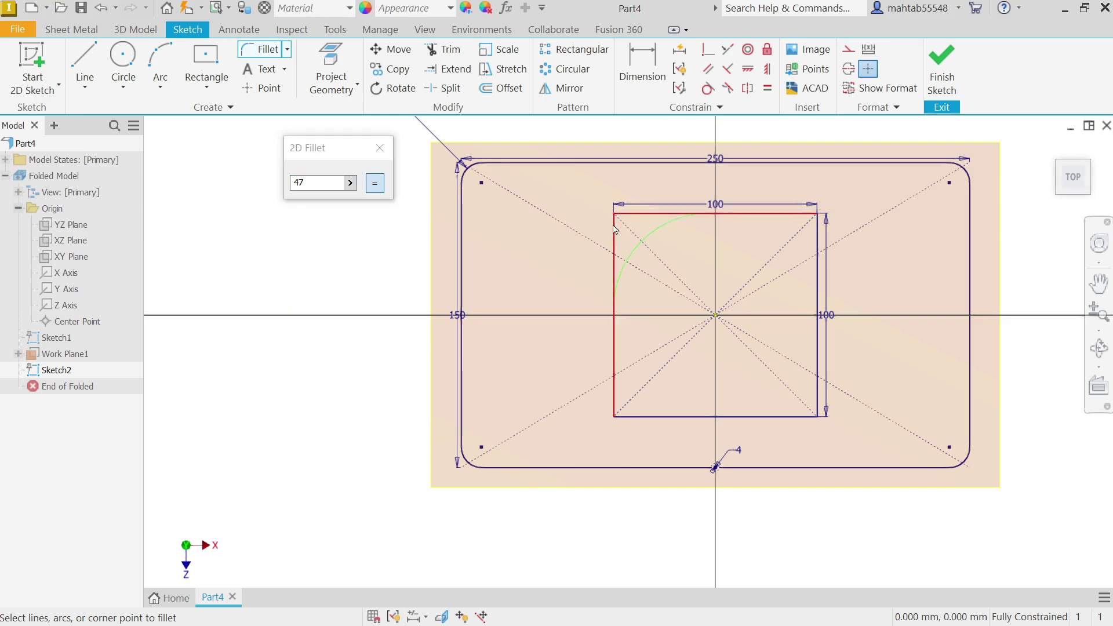
pyautogui.click(614, 348)
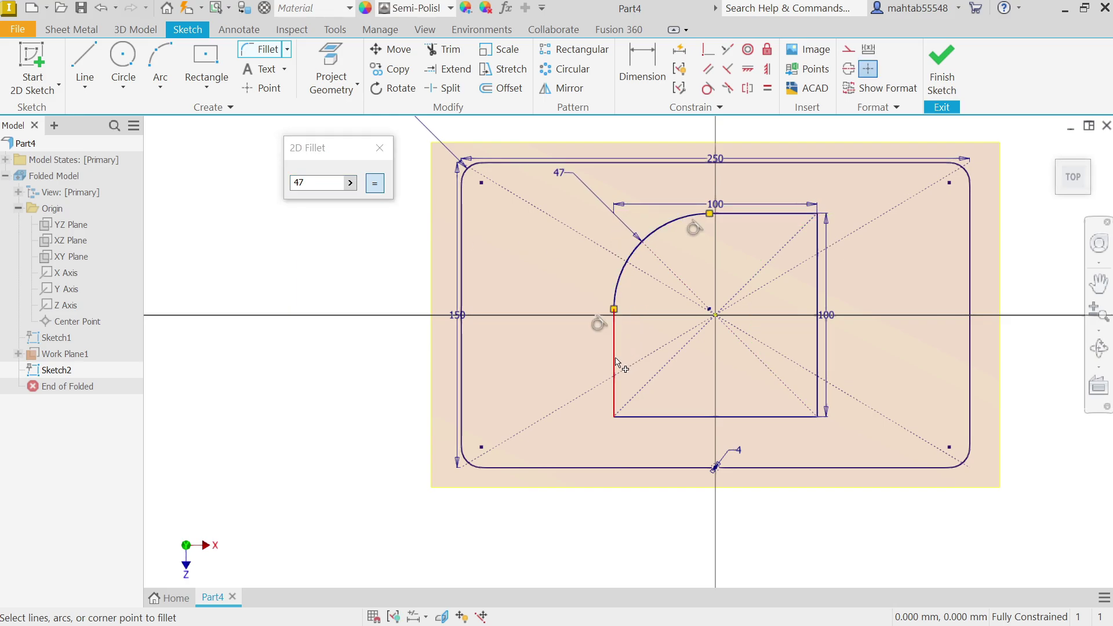
pyautogui.click(660, 417)
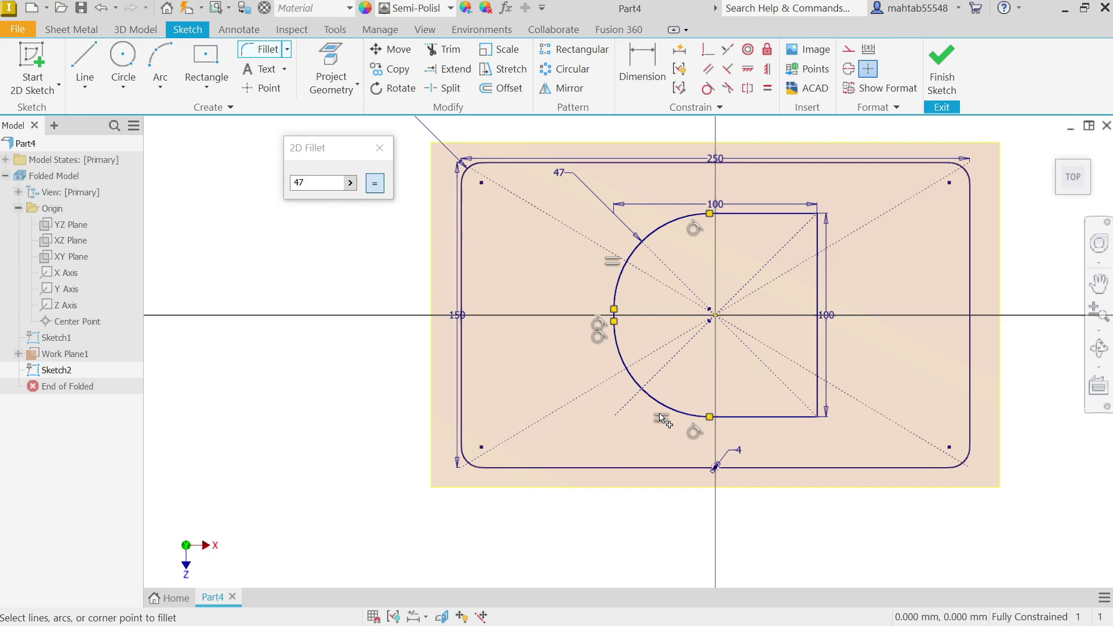
pyautogui.click(776, 417)
pyautogui.click(818, 388)
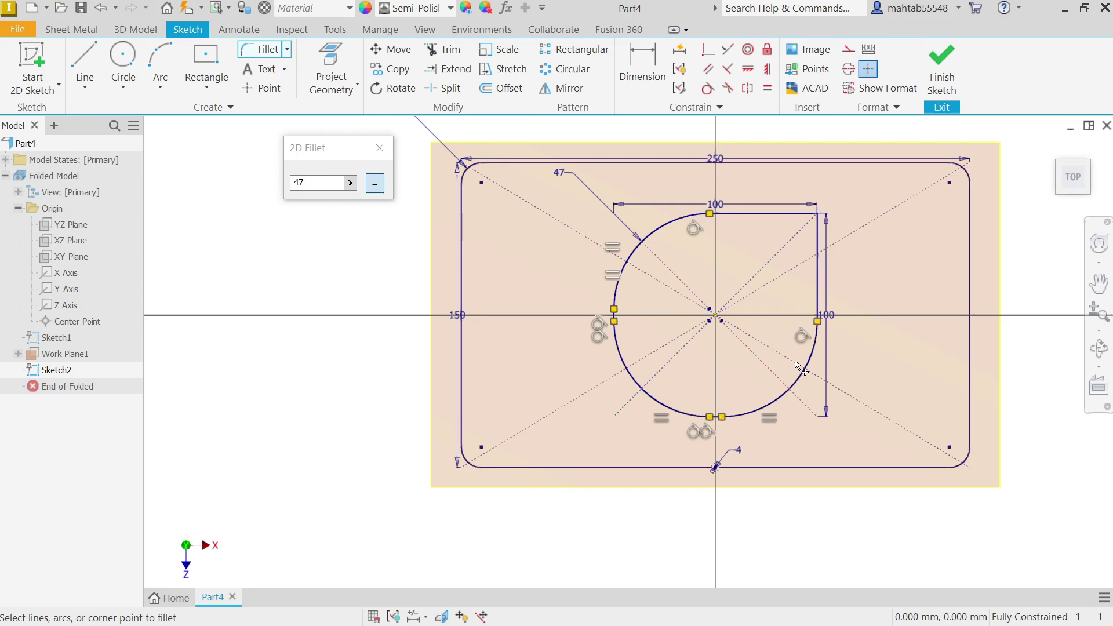
pyautogui.click(817, 285)
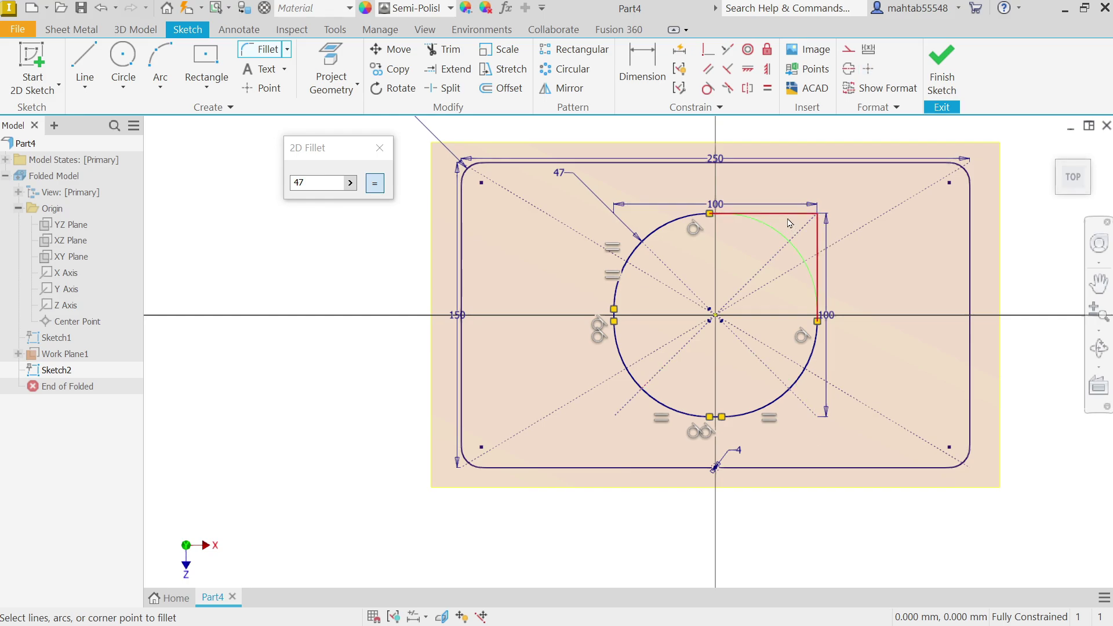
pyautogui.click(760, 214)
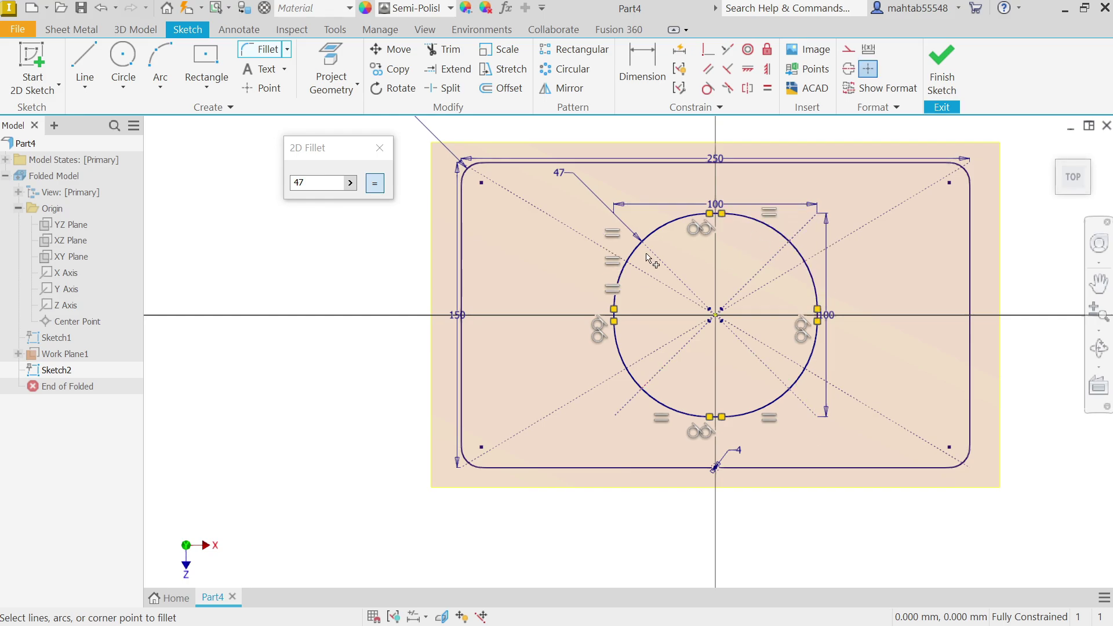
pyautogui.click(379, 148)
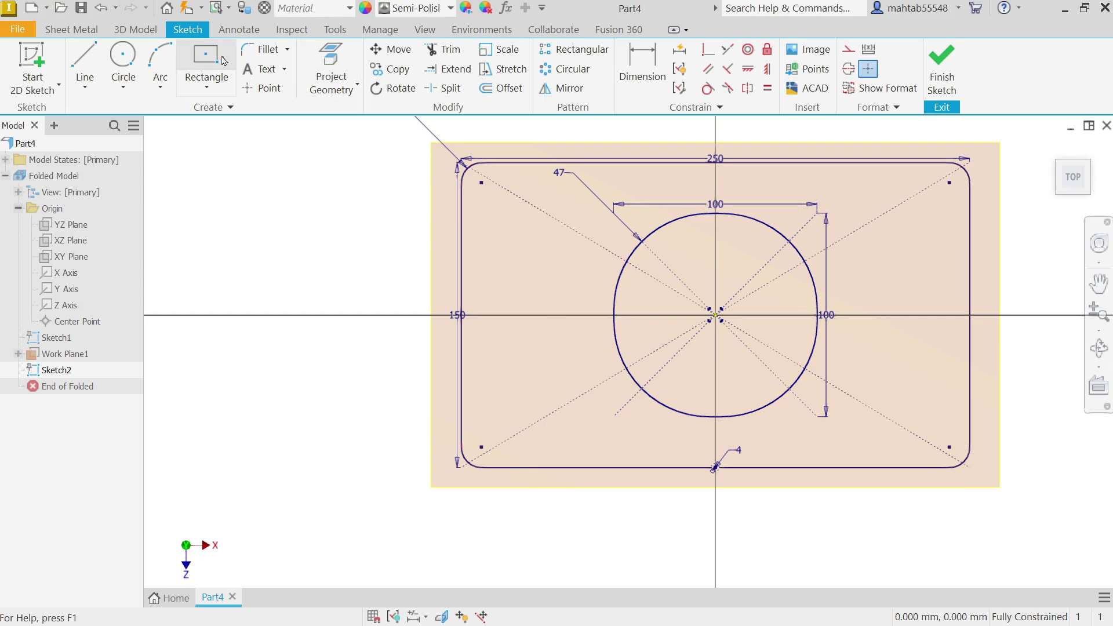
# Step: Draw a 4 mm construction circle centred on the circle's bottom point
pyautogui.click(124, 61)
pyautogui.scroll(-5, 695, 455)
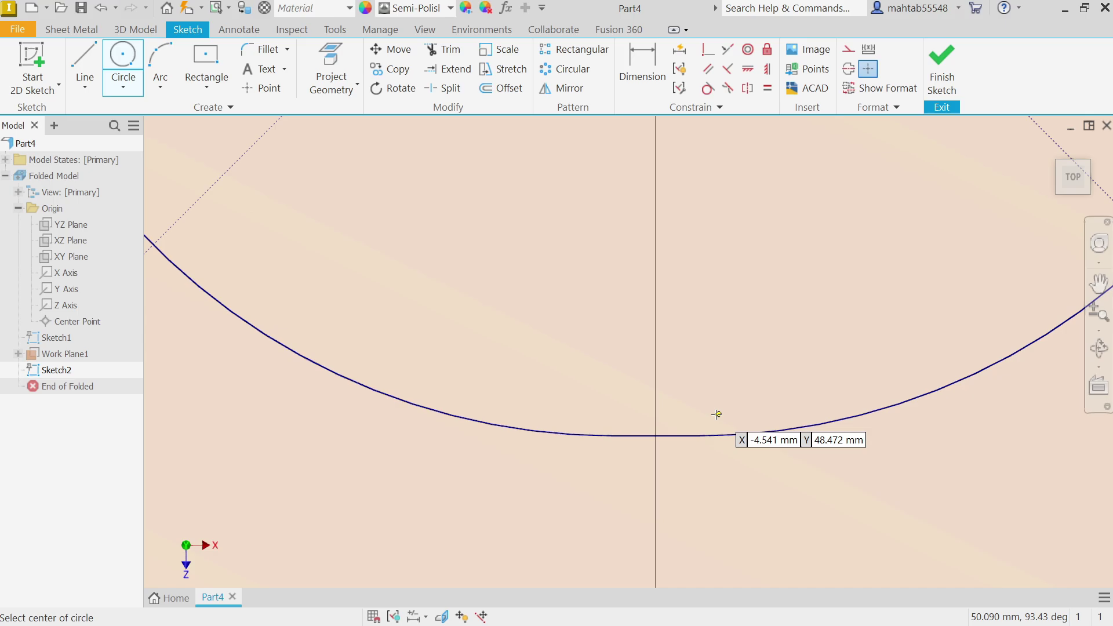
pyautogui.click(655, 436)
pyautogui.write('4')
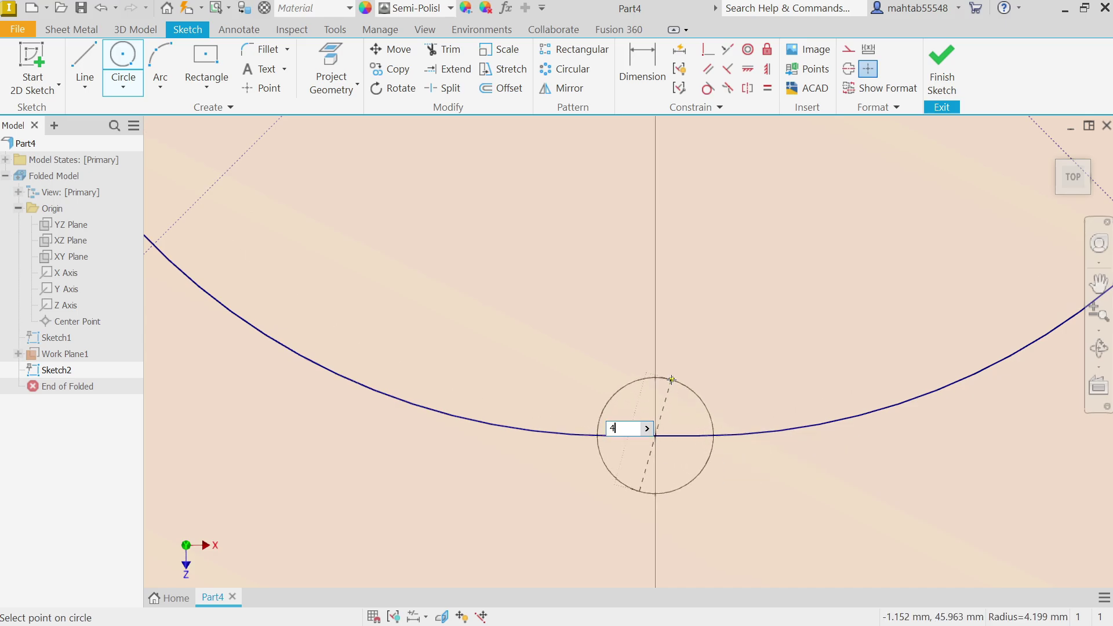
pyautogui.press('Return')
pyautogui.rightClick(805, 324)
pyautogui.click(844, 338)
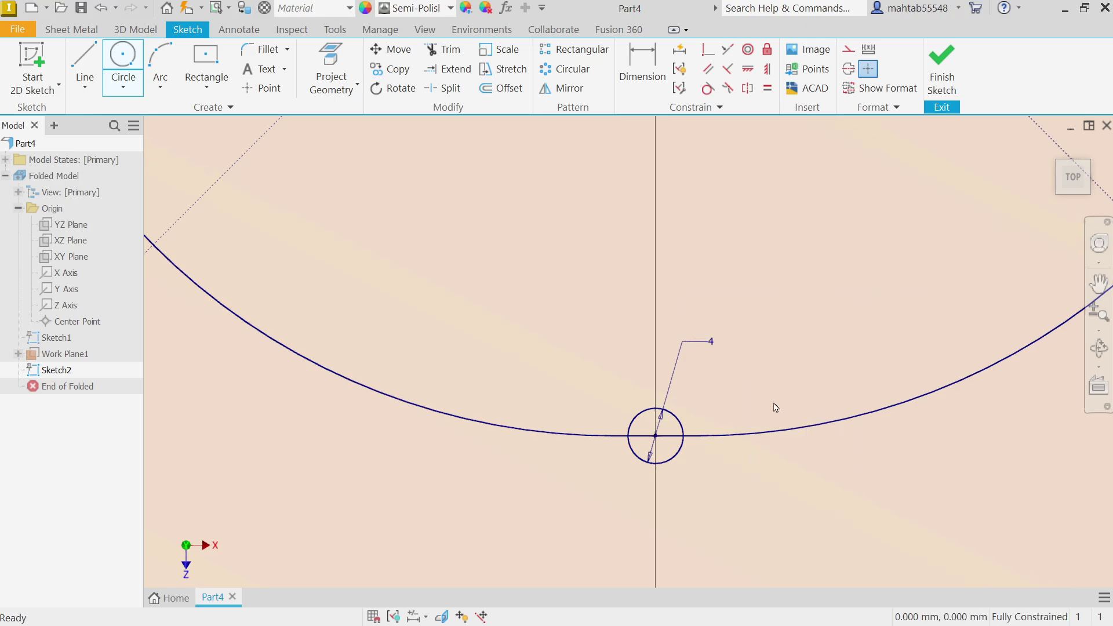
pyautogui.rightClick(683, 428)
pyautogui.click(743, 432)
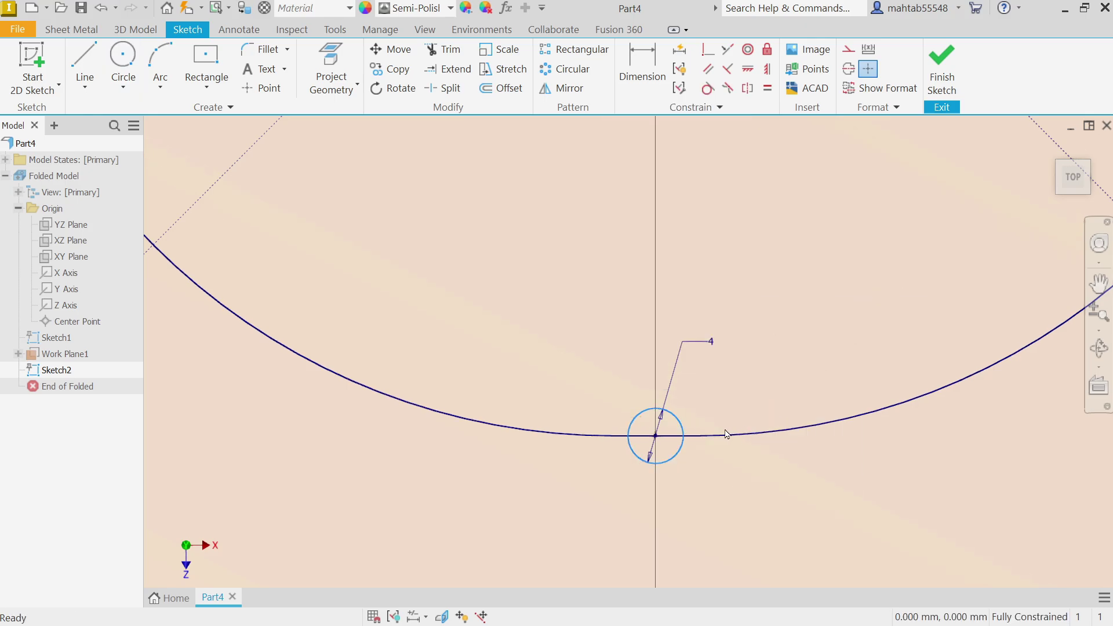
# Step: Trim away the arc inside the small circle to open a gap
pyautogui.click(446, 51)
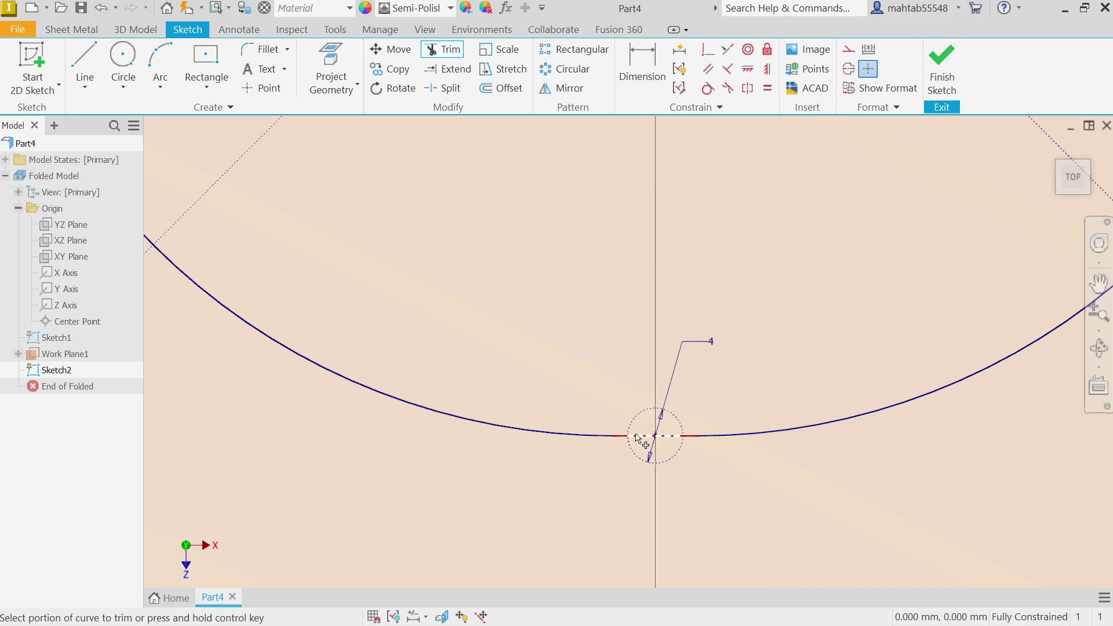
pyautogui.scroll(4, 658, 442)
pyautogui.click(660, 449)
pyautogui.rightClick(792, 339)
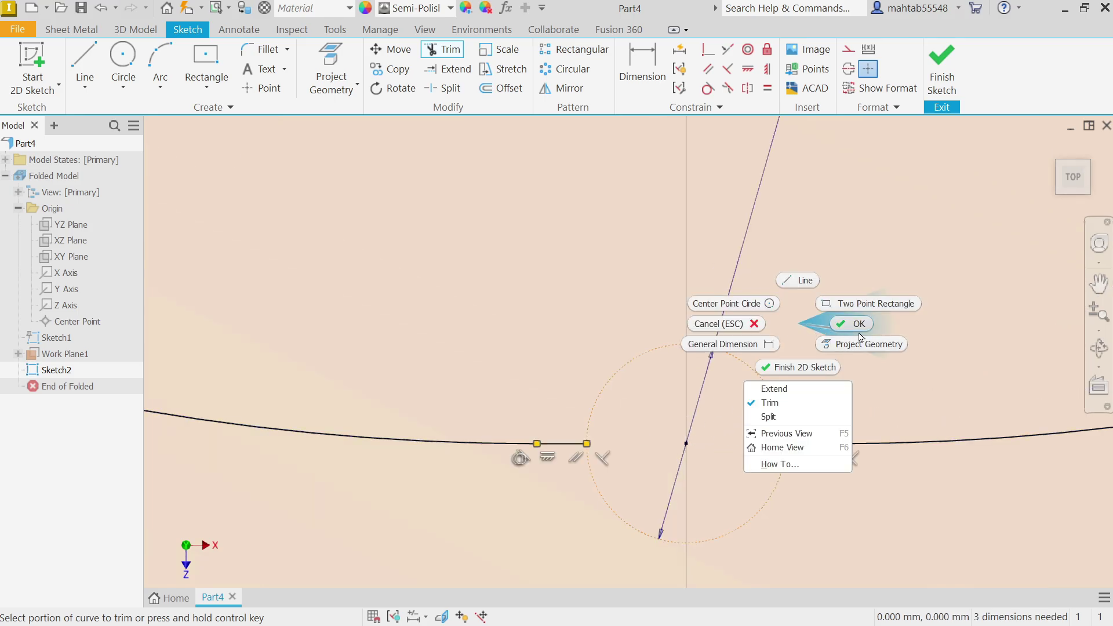
pyautogui.click(857, 325)
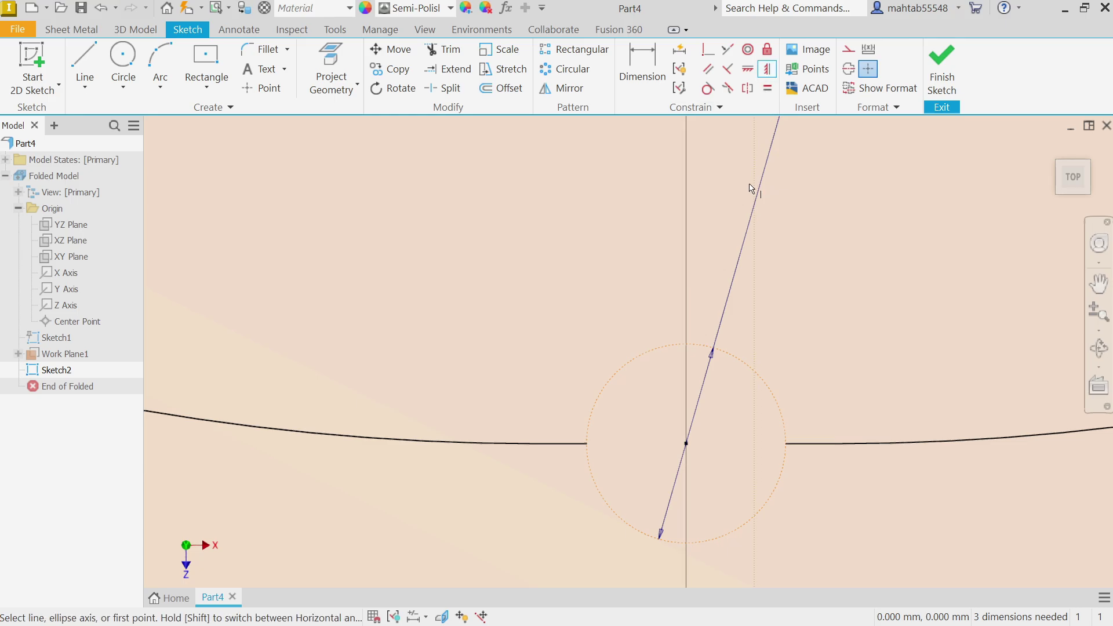
# Step: Constrain the gap point vertically to the circle's centre
pyautogui.click(687, 444)
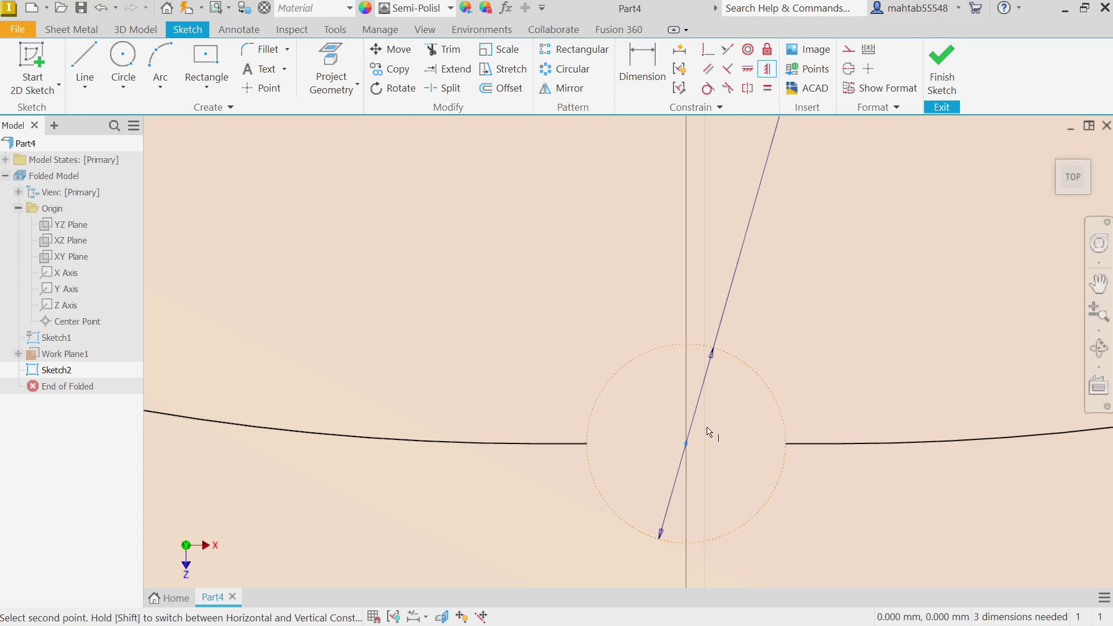
pyautogui.scroll(-10, 708, 427)
pyautogui.click(713, 236)
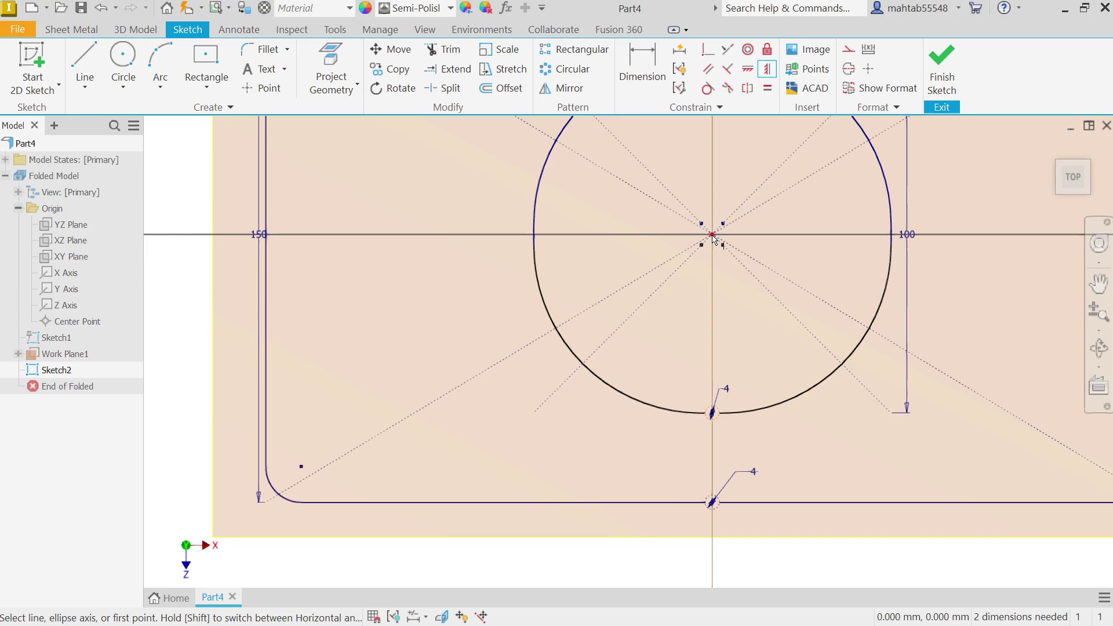
# Step: Align the two gap endpoints with a Horizontal constraint
pyautogui.click(747, 70)
pyautogui.scroll(5, 707, 377)
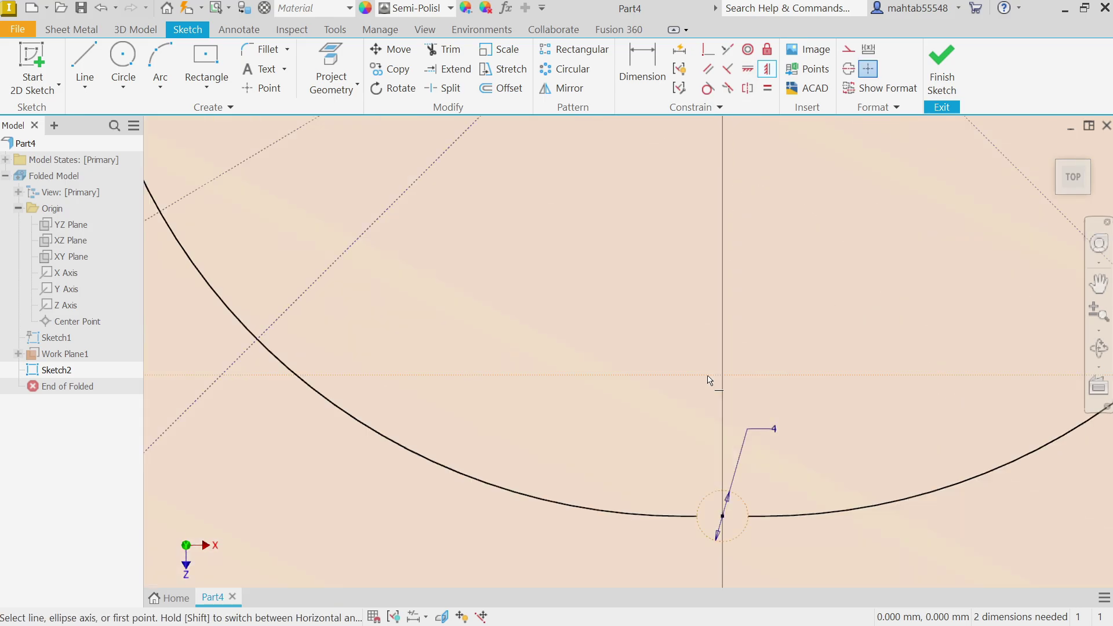
pyautogui.click(722, 517)
pyautogui.click(750, 523)
pyautogui.rightClick(826, 276)
pyautogui.click(872, 268)
pyautogui.scroll(-5, 858, 282)
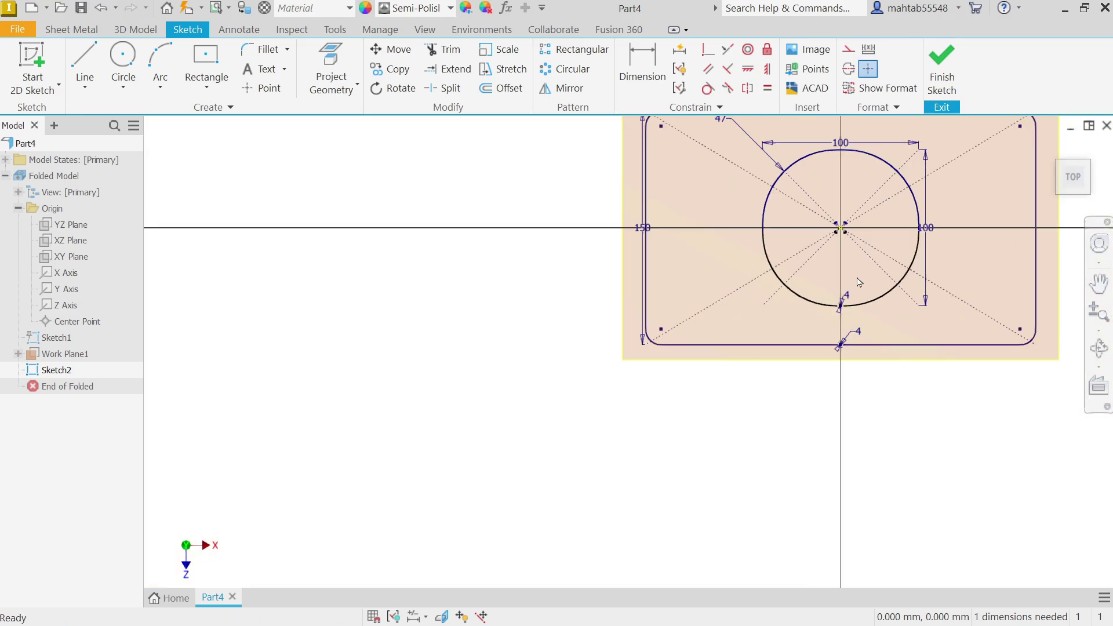
pyautogui.scroll(4, 869, 168)
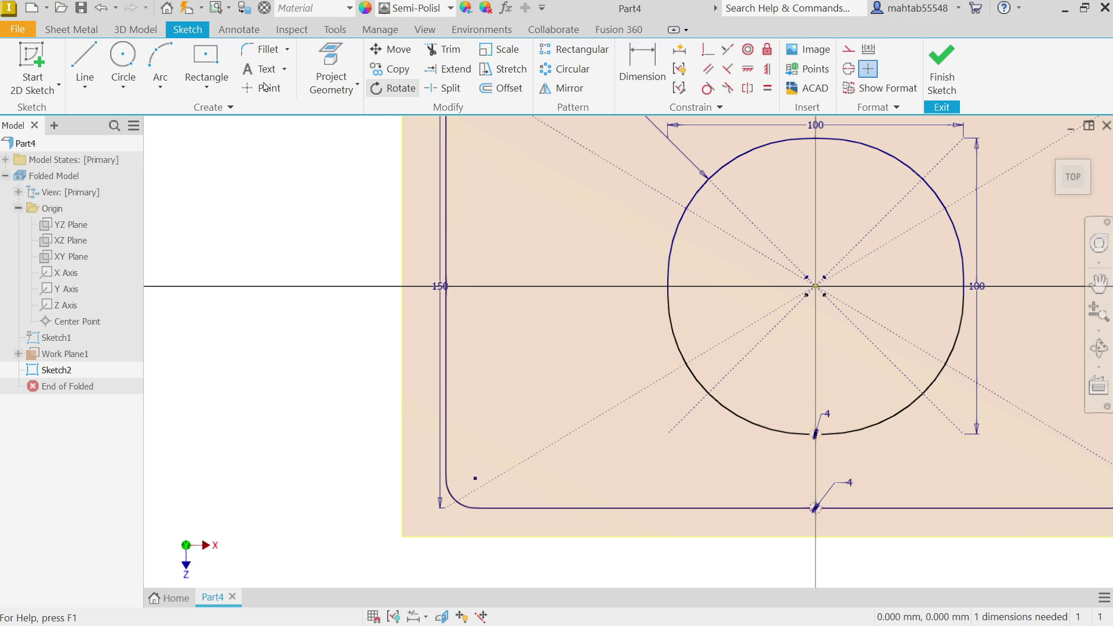
# Step: Dimension the circle's vertical height, linking it to d6 so it reads fx:100
pyautogui.click(640, 72)
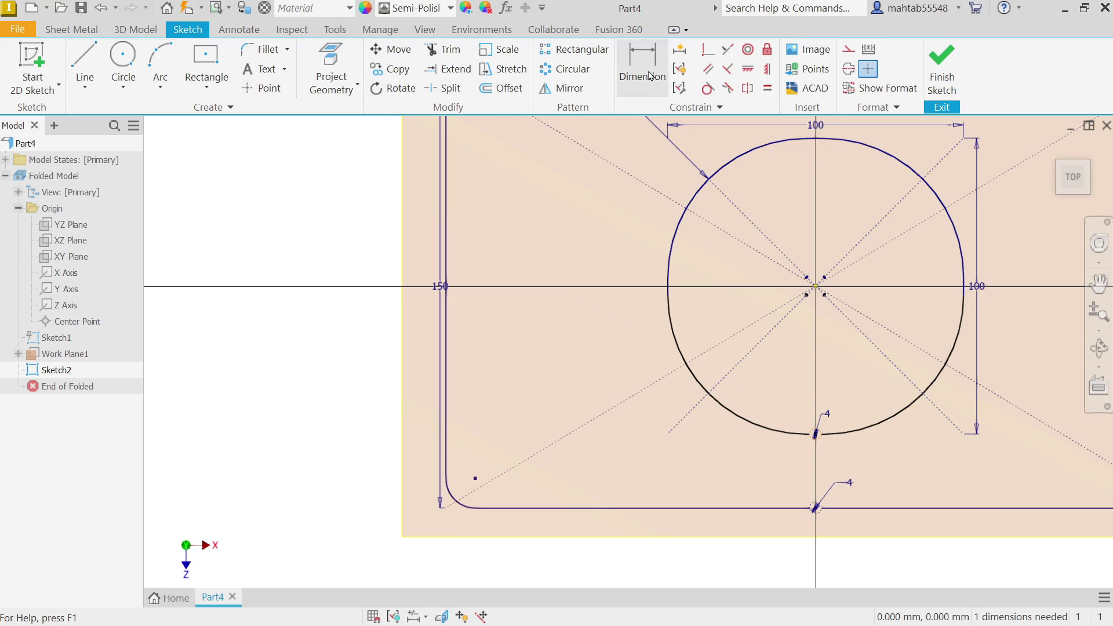
pyautogui.click(816, 138)
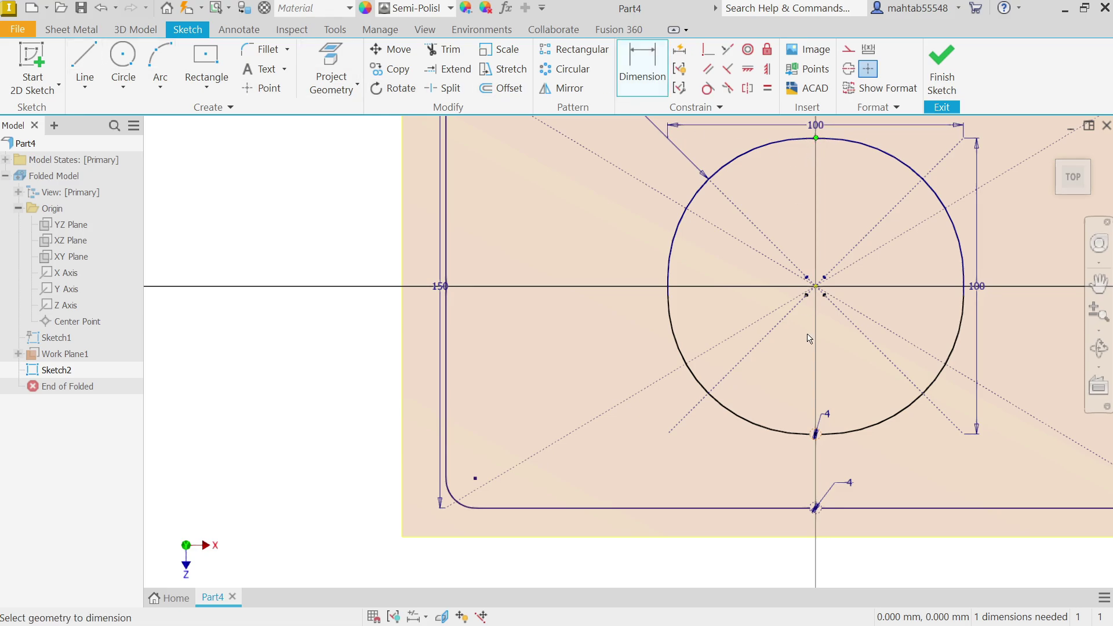
pyautogui.scroll(5, 823, 438)
pyautogui.click(815, 440)
pyautogui.scroll(-5, 743, 404)
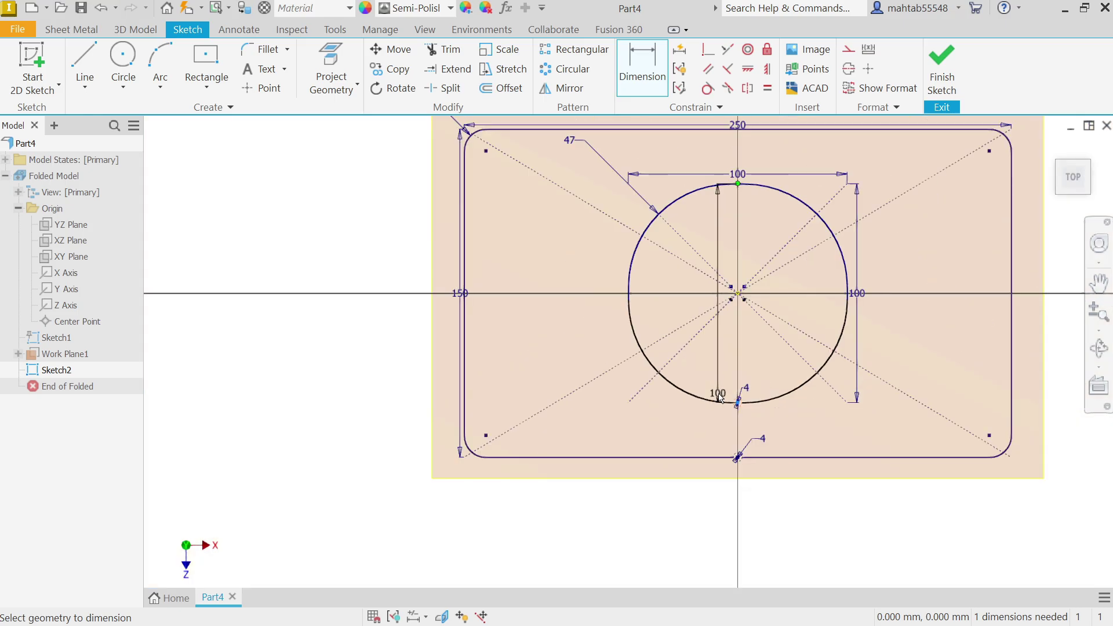
pyautogui.click(583, 314)
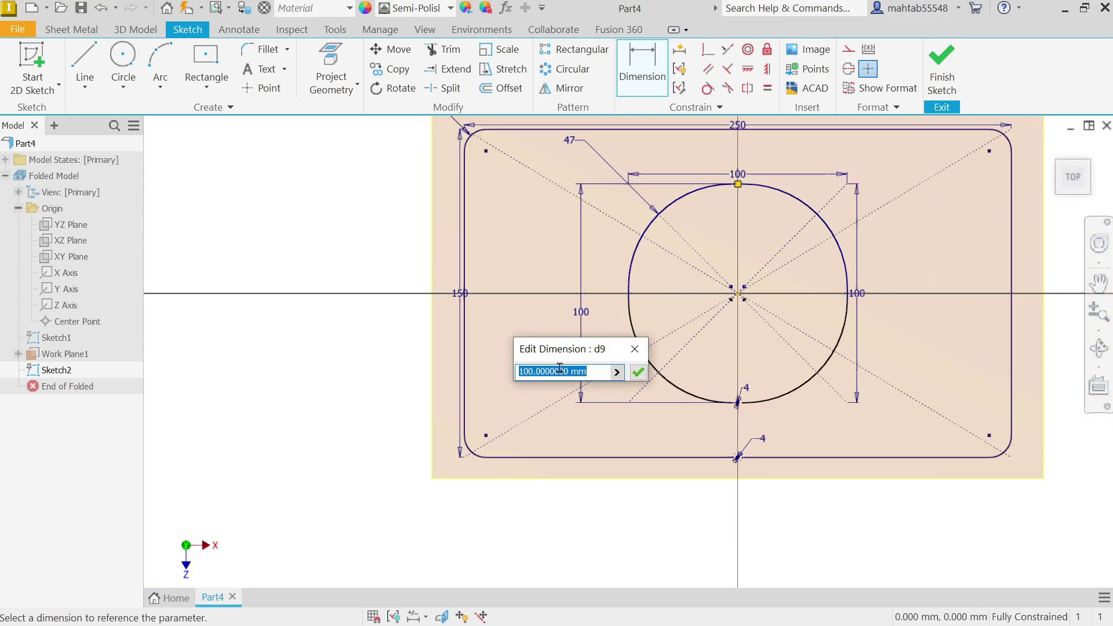
pyautogui.click(855, 301)
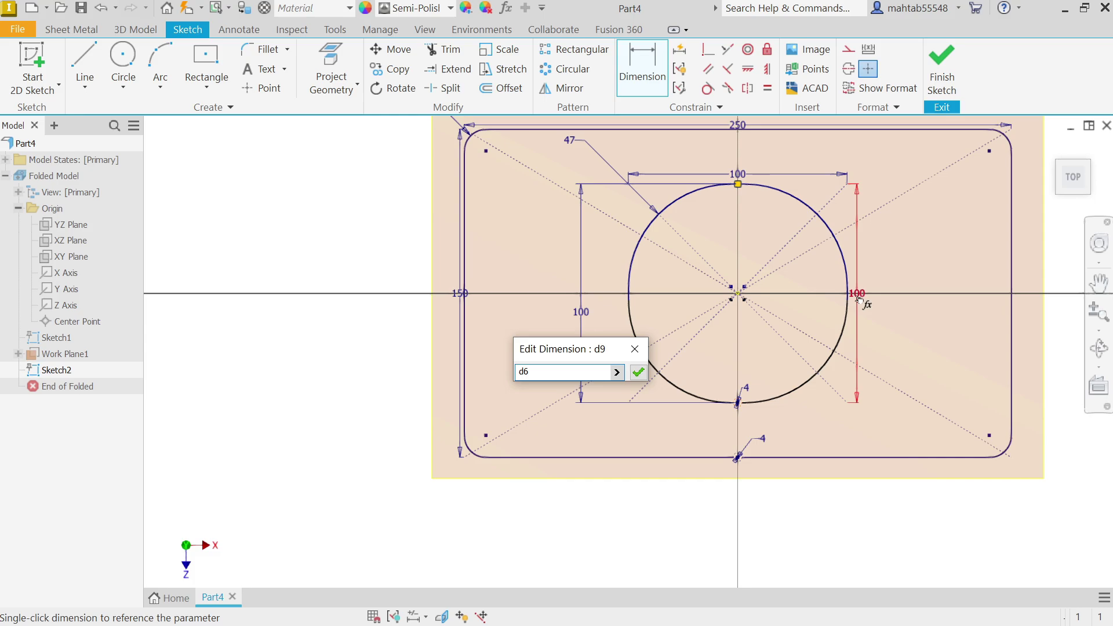
pyautogui.click(639, 373)
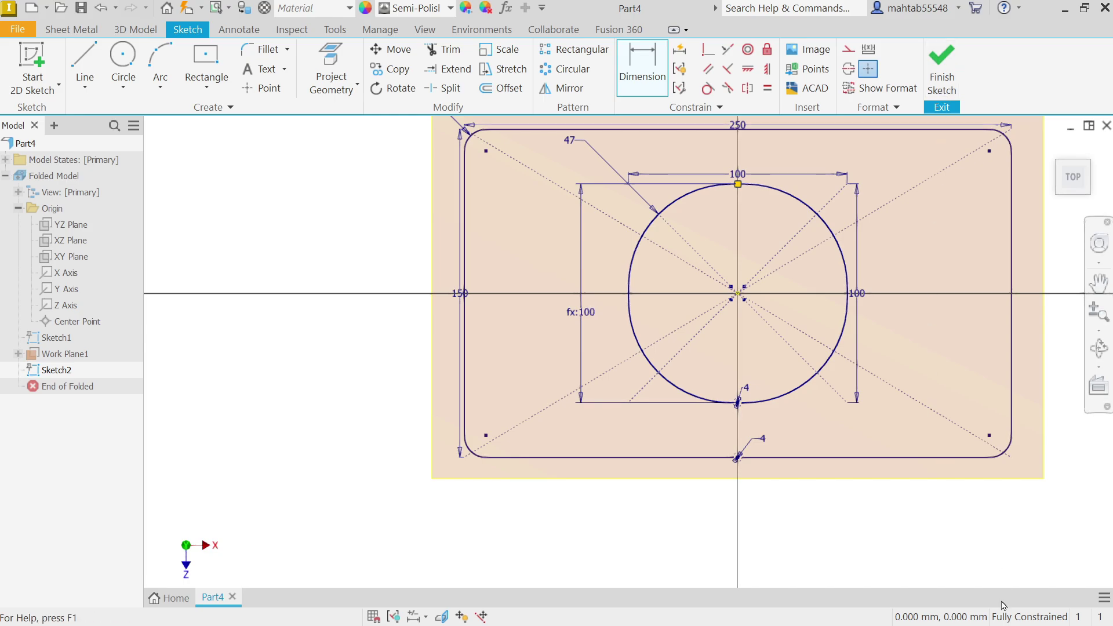
# Step: Finish Sketch2 and hide Work Plane1
pyautogui.click(941, 84)
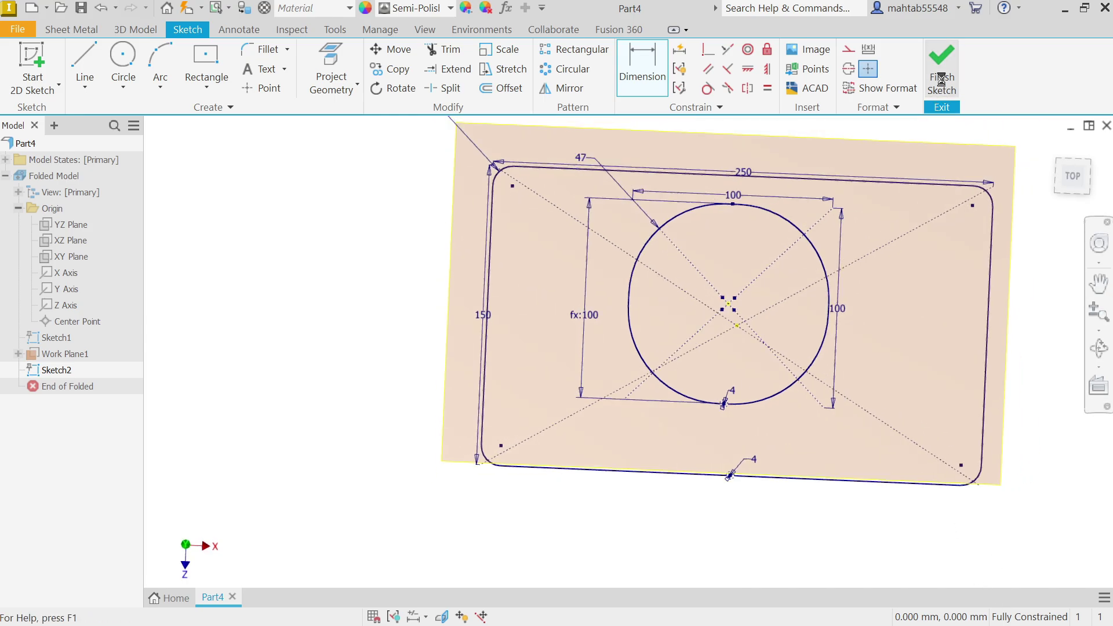
pyautogui.rightClick(779, 251)
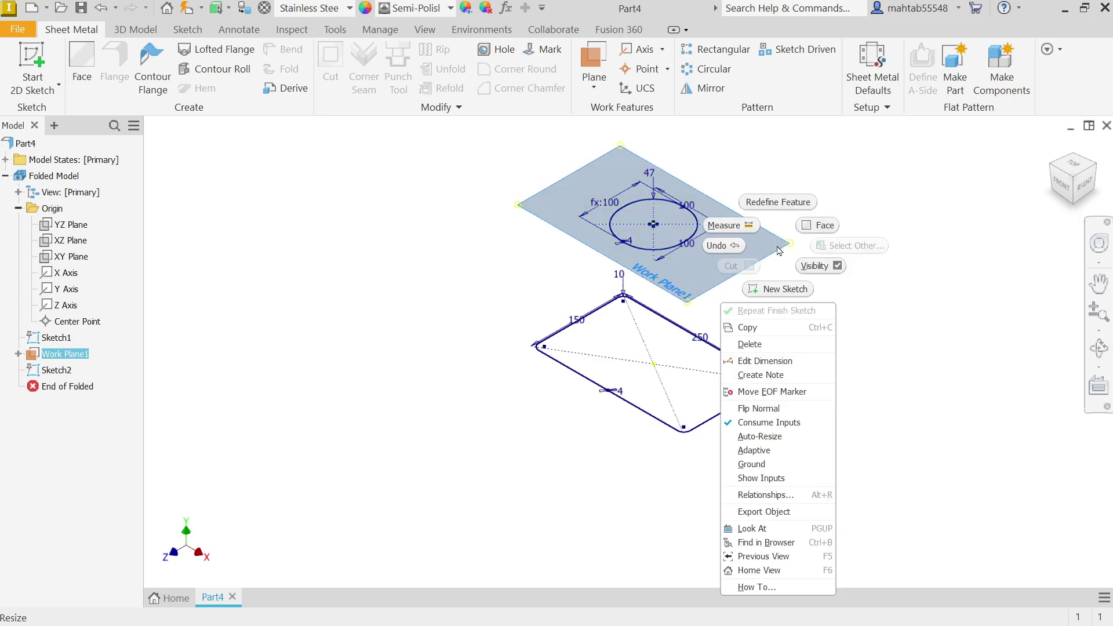
pyautogui.click(838, 267)
# Step: Start a new Lofted Flange feature
pyautogui.scroll(-2, 658, 233)
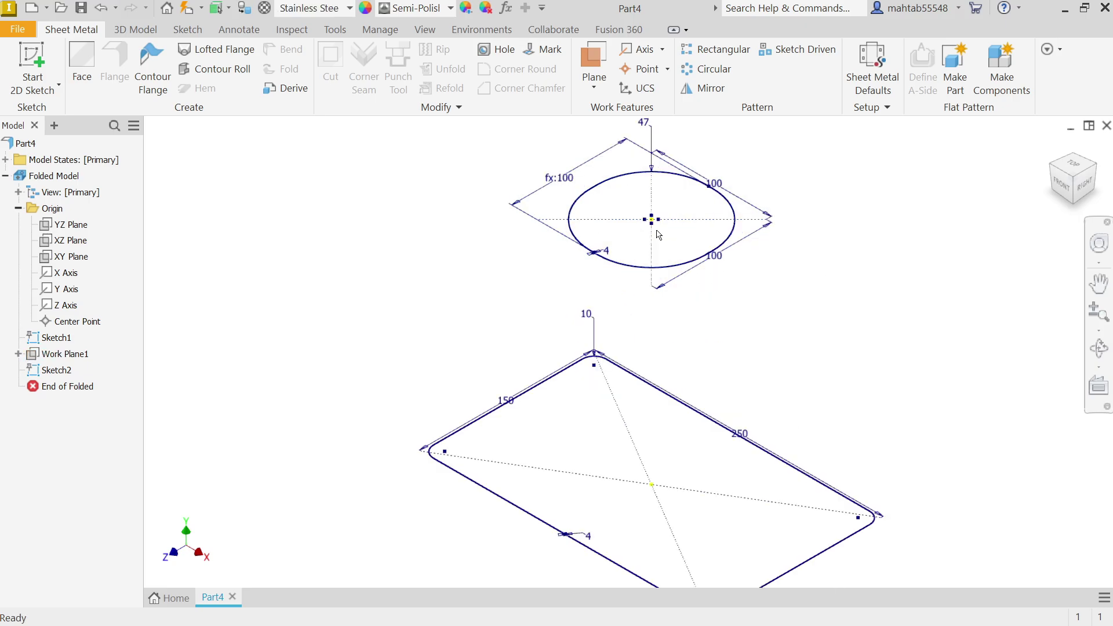
pyautogui.click(230, 58)
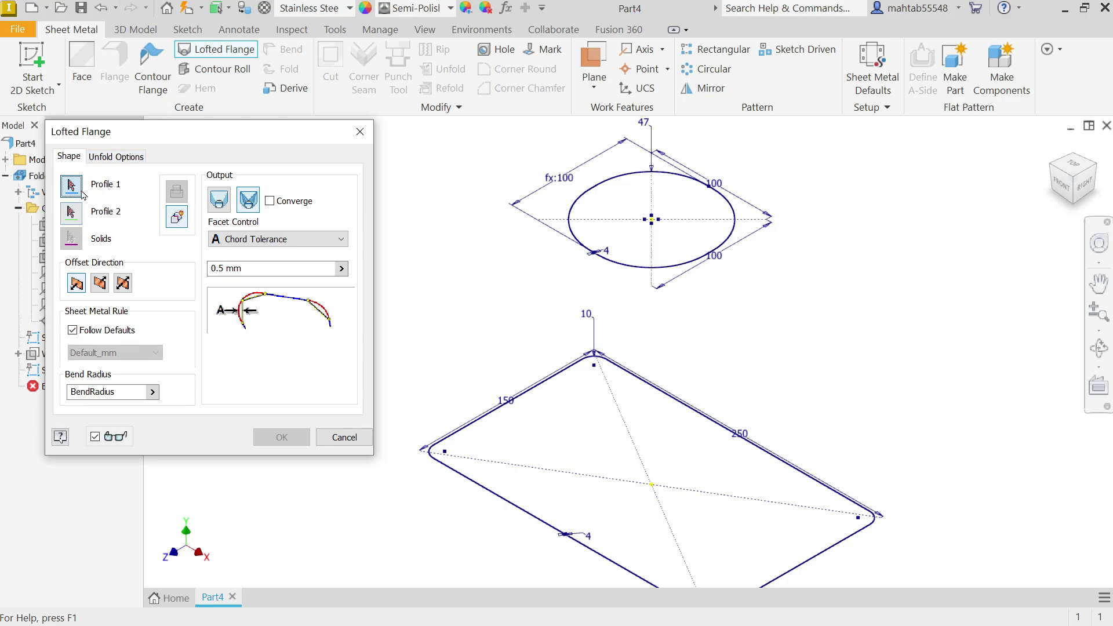
pyautogui.scroll(1, 665, 299)
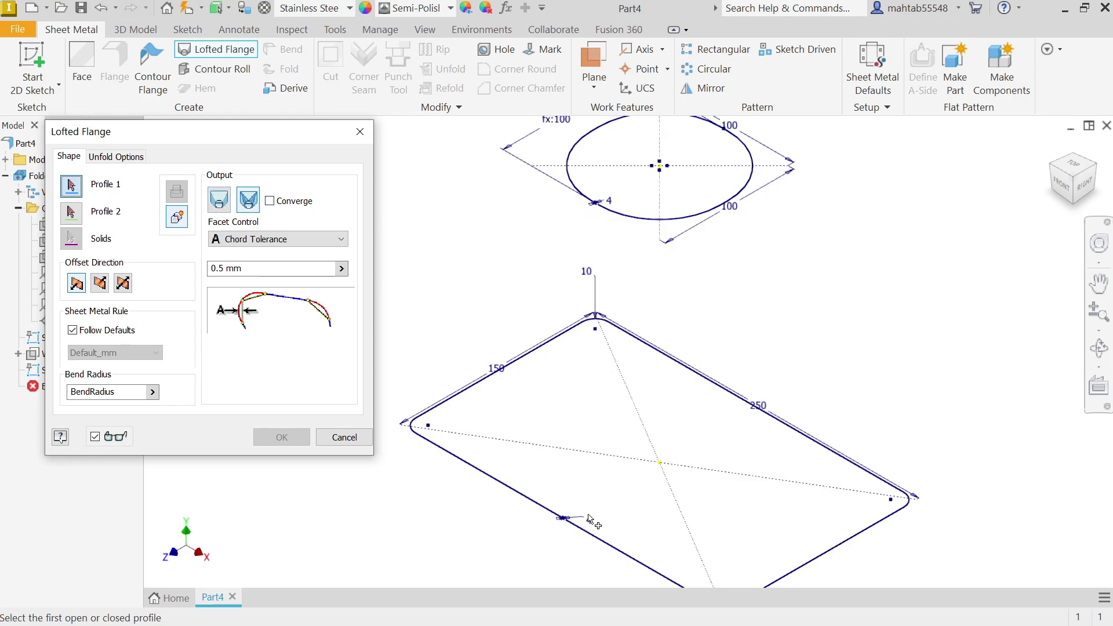
# Step: Pick the filleted 250×150 rectangle as Profile 1 and the 100 circle as Profile 2
pyautogui.click(589, 533)
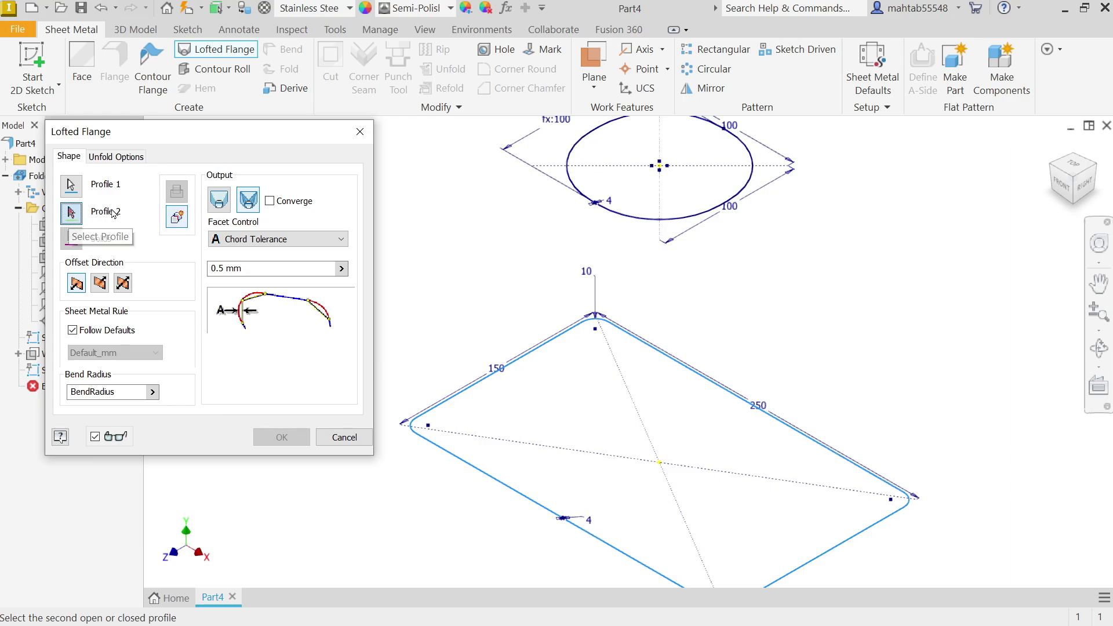
pyautogui.click(617, 217)
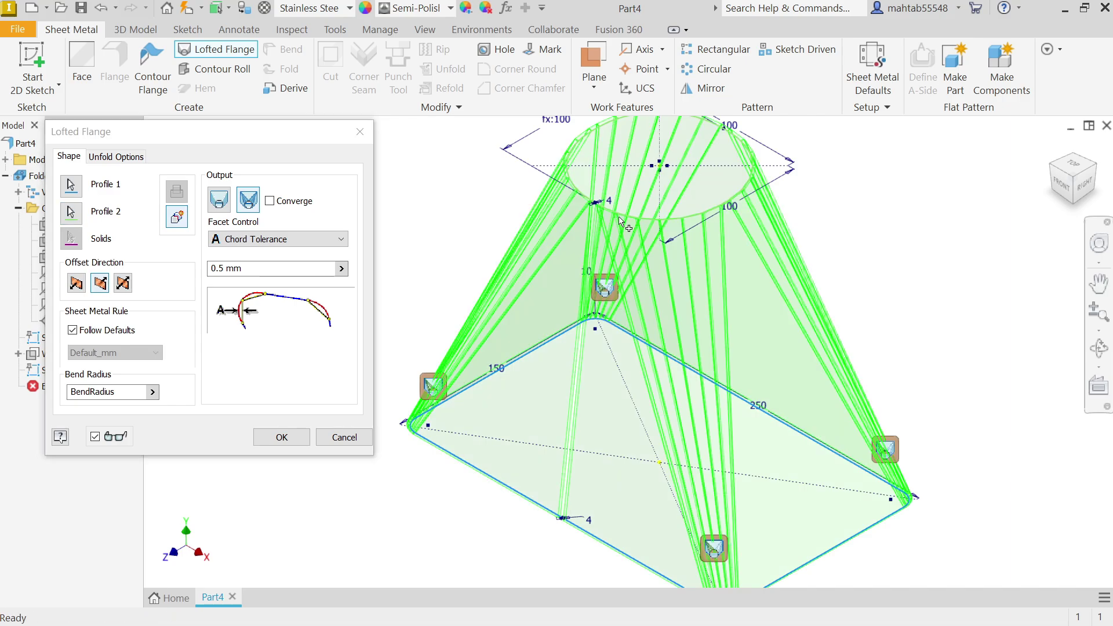
pyautogui.scroll(-2, 620, 220)
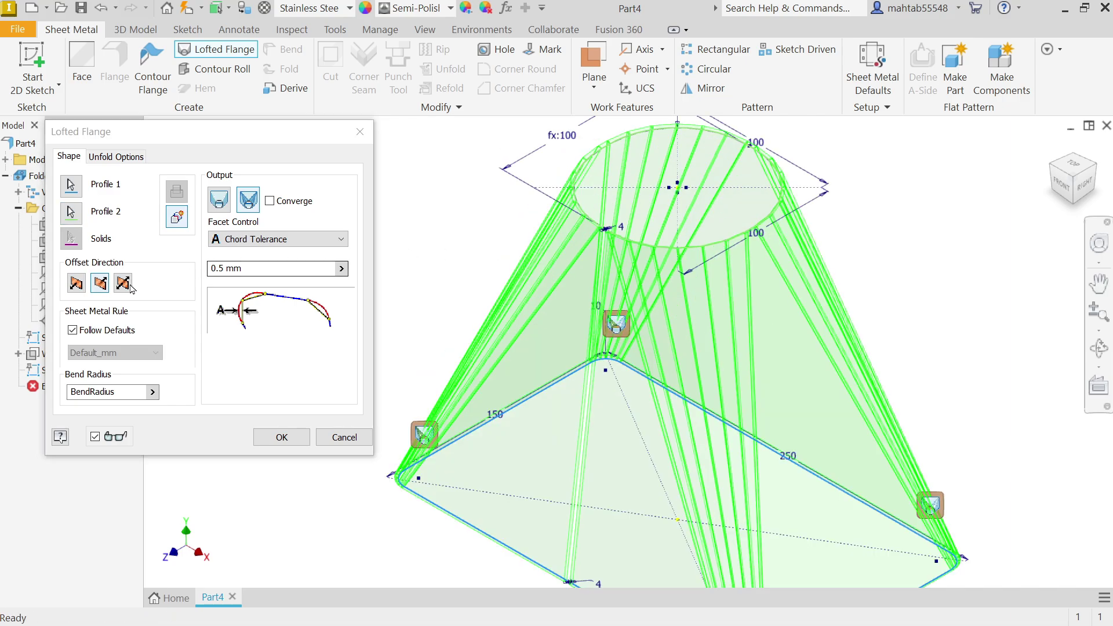
pyautogui.scroll(-3, 405, 493)
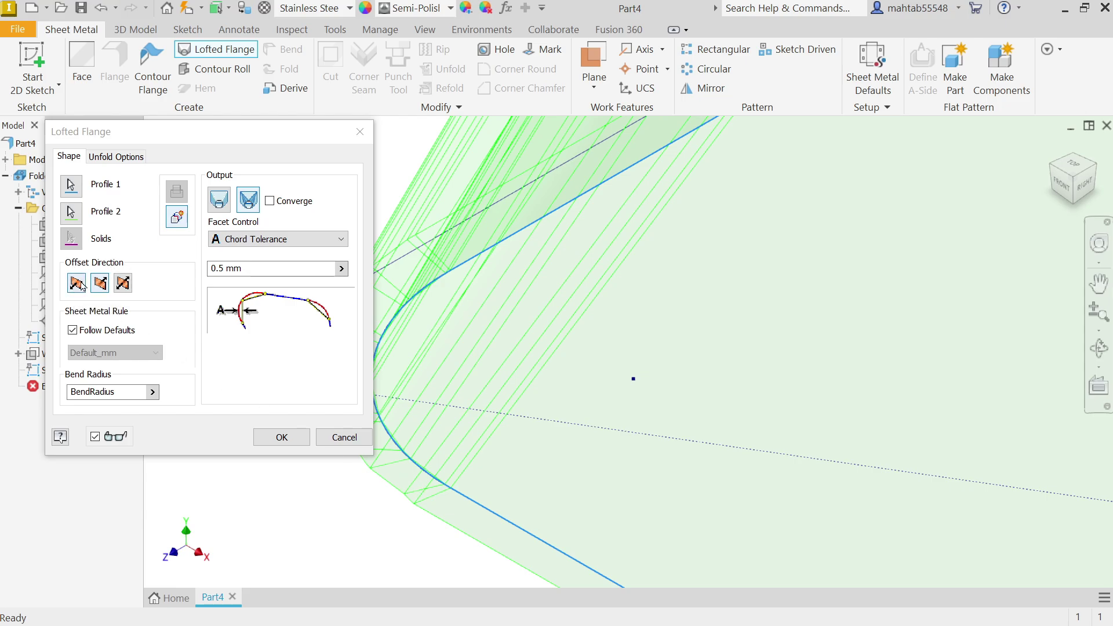
# Step: Flip the flange's offset direction, keeping Follow Defaults on the Default_mm rule
pyautogui.click(81, 284)
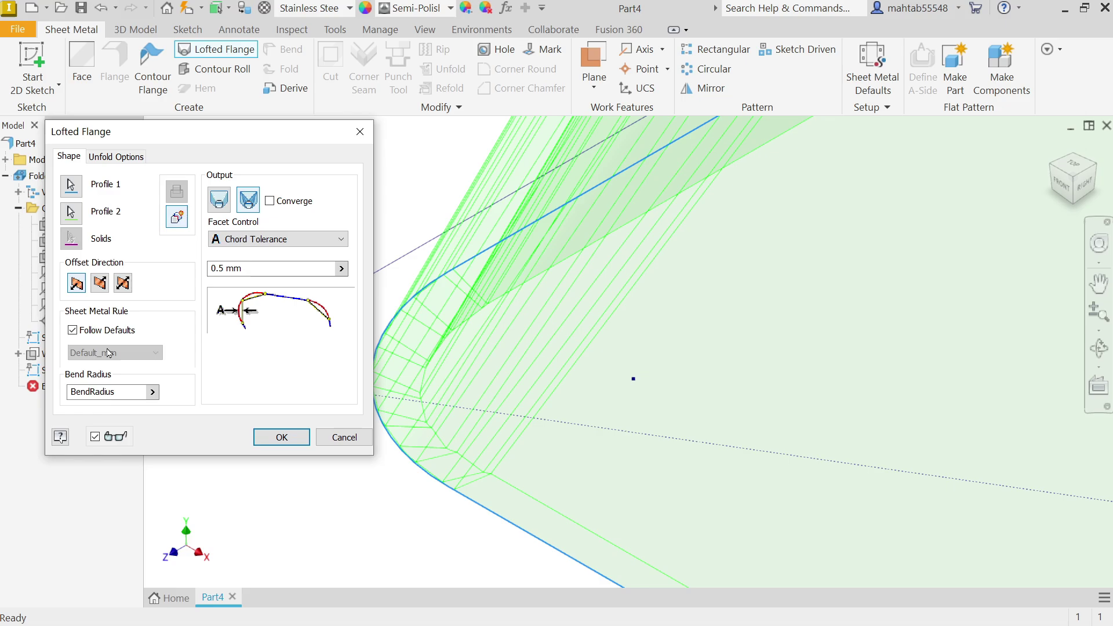
pyautogui.click(72, 331)
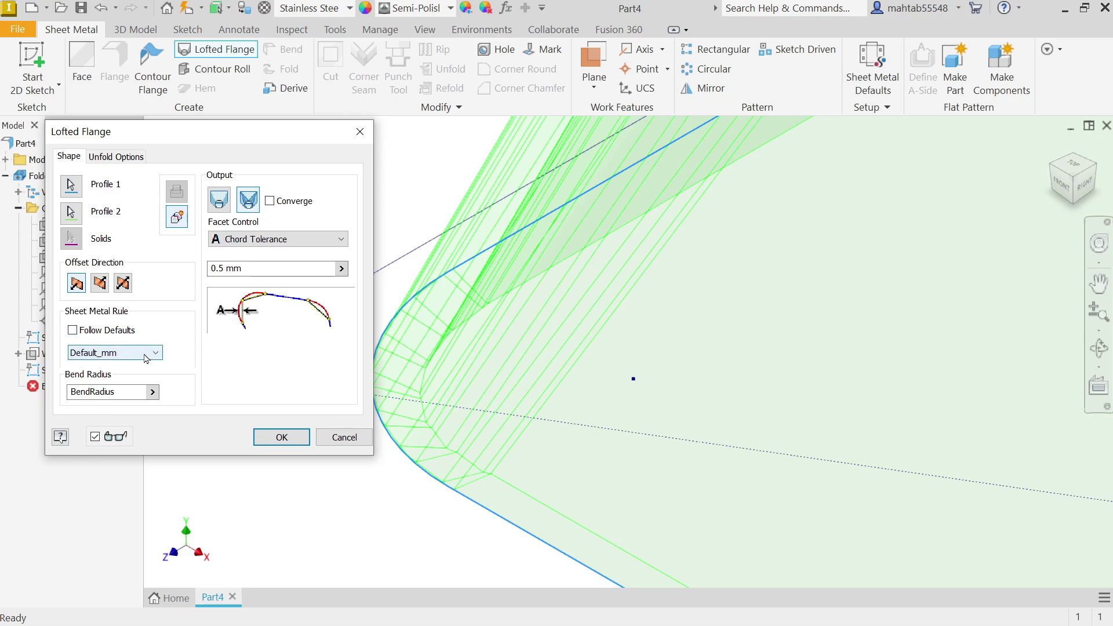
pyautogui.click(145, 354)
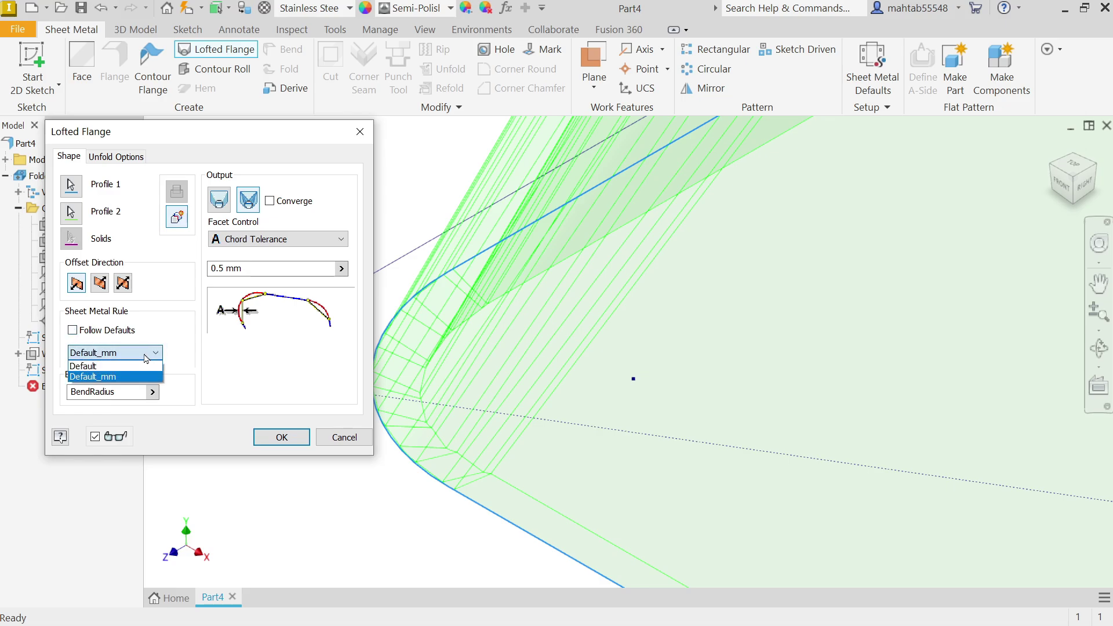
pyautogui.click(76, 335)
pyautogui.click(75, 336)
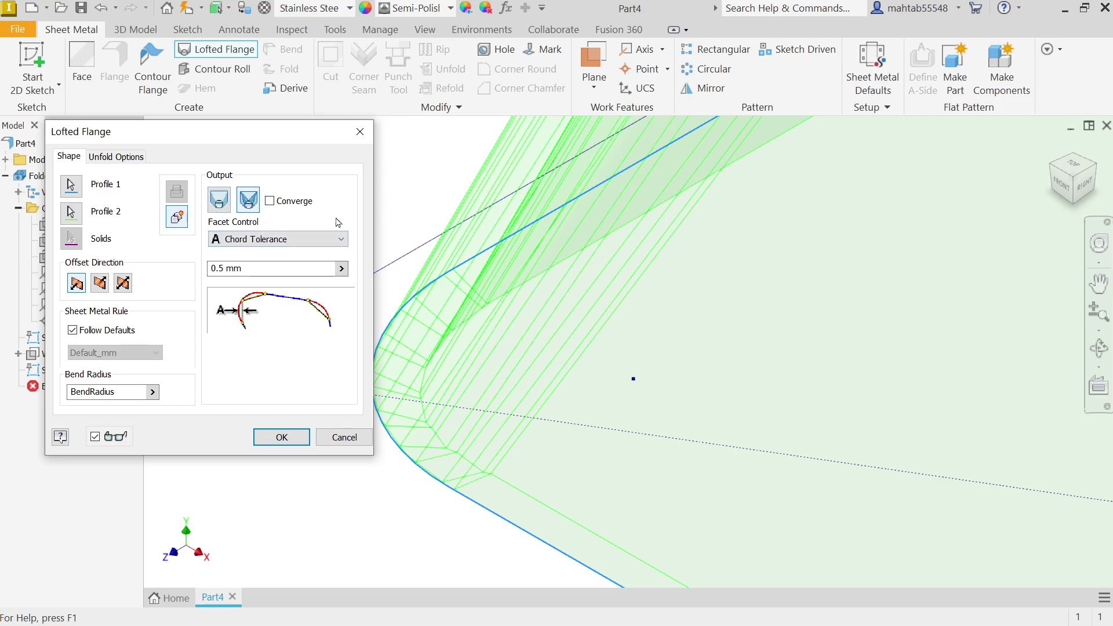
# Step: Switch the lofted flange output from Die Formed to Press Brake for a faceted preview
pyautogui.scroll(5, 794, 273)
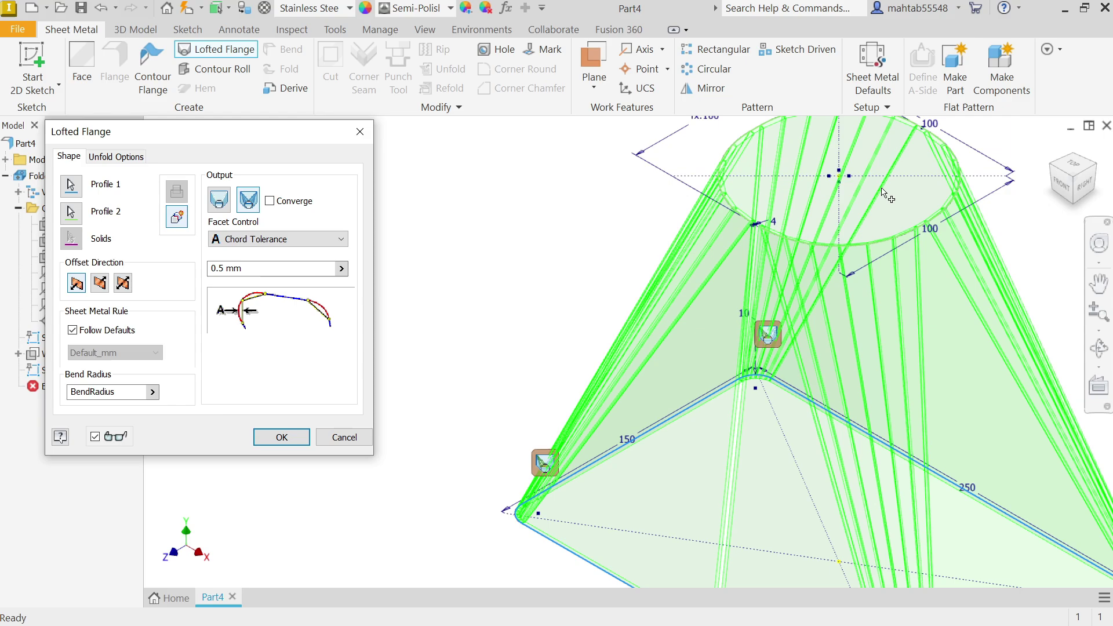
pyautogui.scroll(3, 881, 193)
pyautogui.moveTo(918, 233); pyautogui.dragTo(724, 278, button='middle')
pyautogui.scroll(-3, 750, 269)
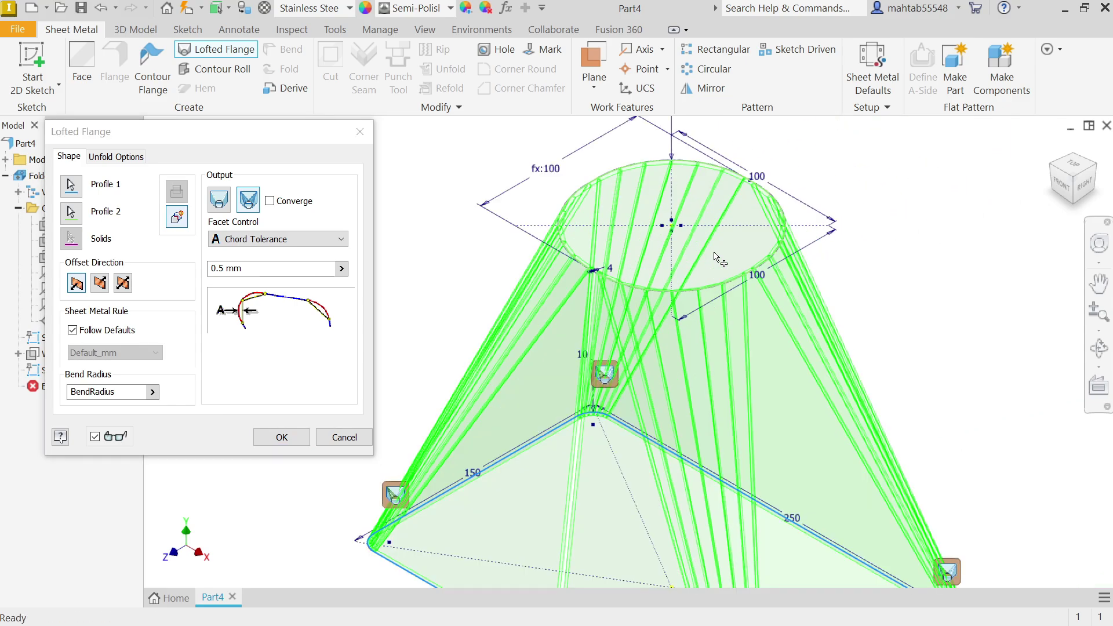
pyautogui.scroll(-3, 582, 261)
pyautogui.scroll(2, 597, 270)
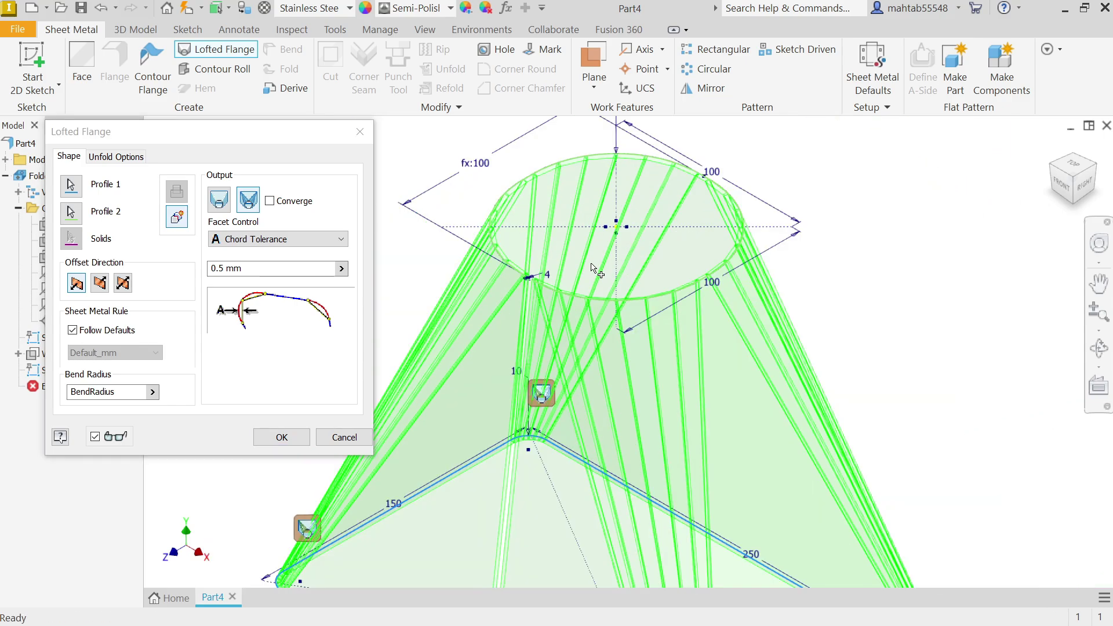
pyautogui.click(220, 203)
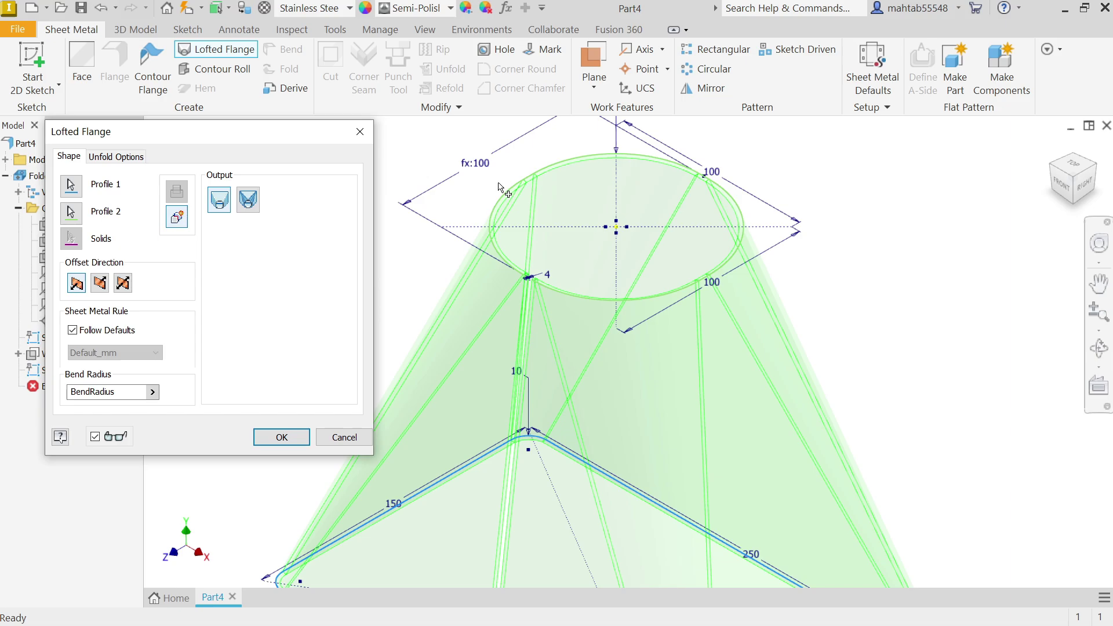
pyautogui.scroll(5, 530, 301)
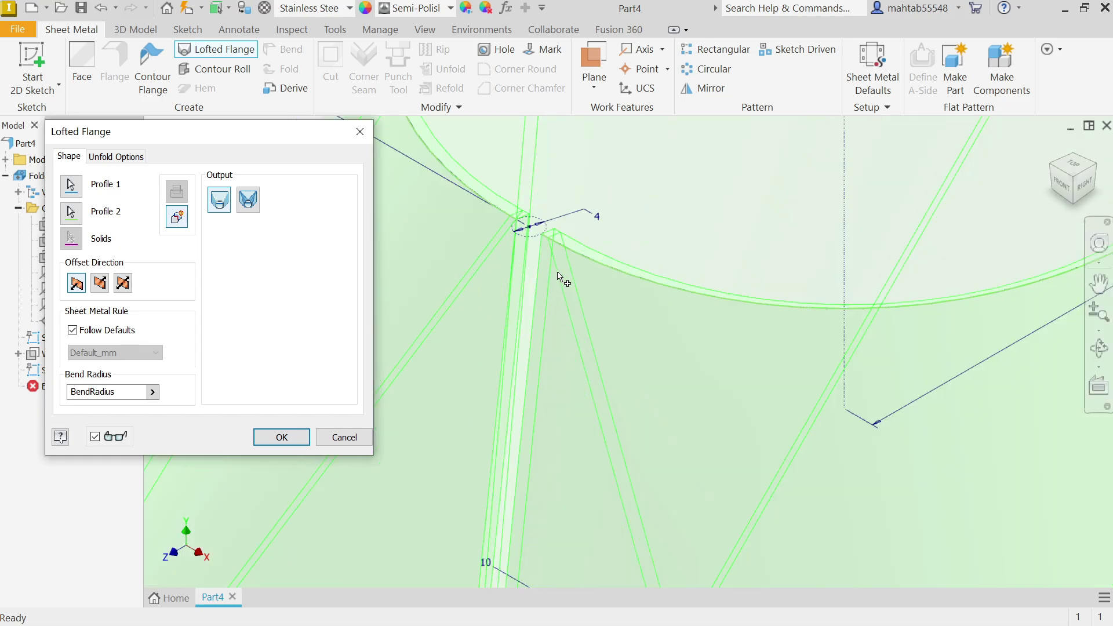
pyautogui.scroll(-5, 913, 316)
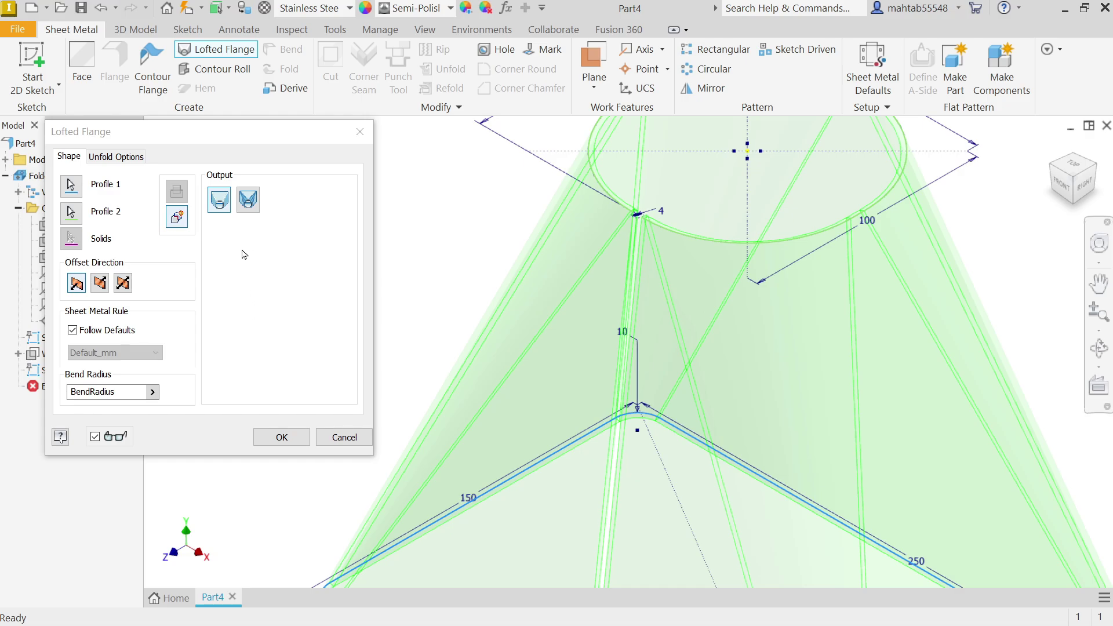
pyautogui.click(249, 204)
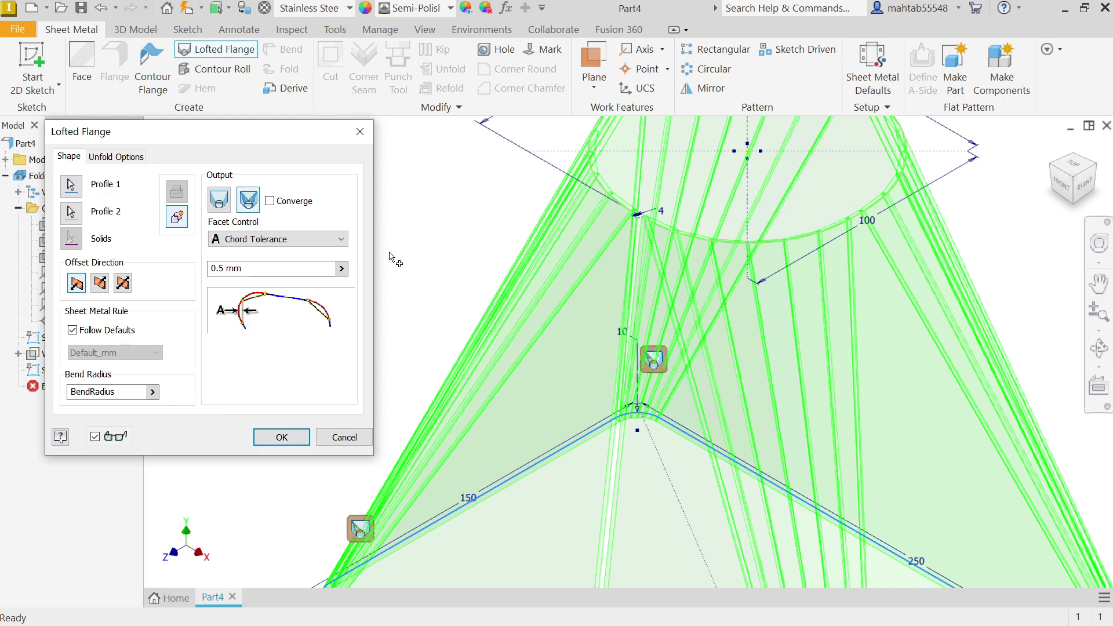
# Step: Keep Chord Tolerance facet control and change its value from 0.5 mm to 1, briefly trying 2
pyautogui.click(253, 241)
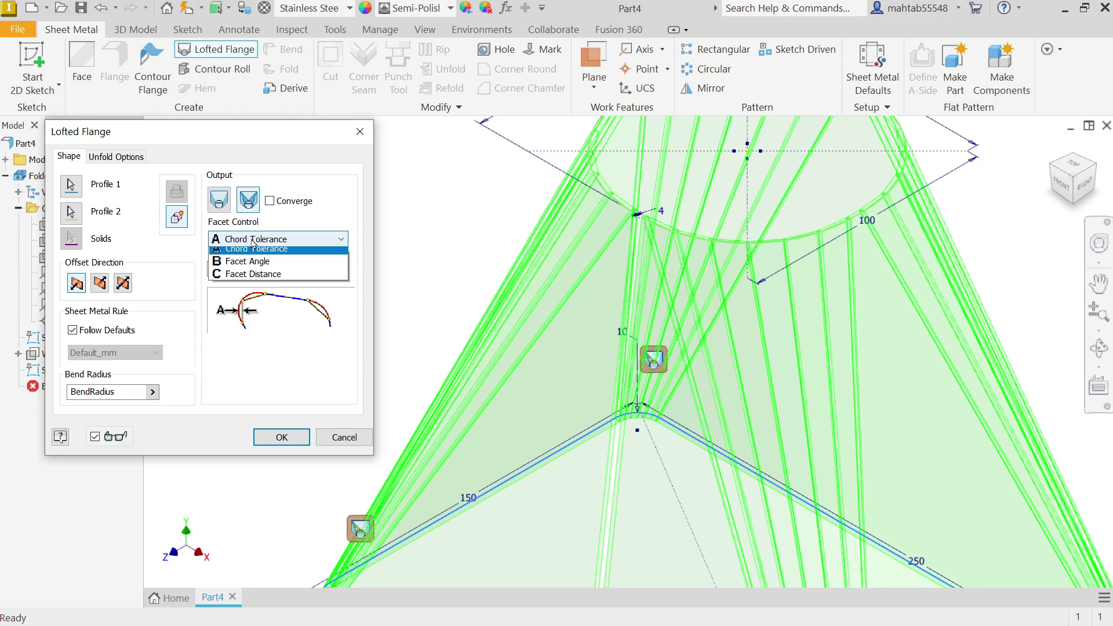
pyautogui.click(258, 243)
pyautogui.click(259, 241)
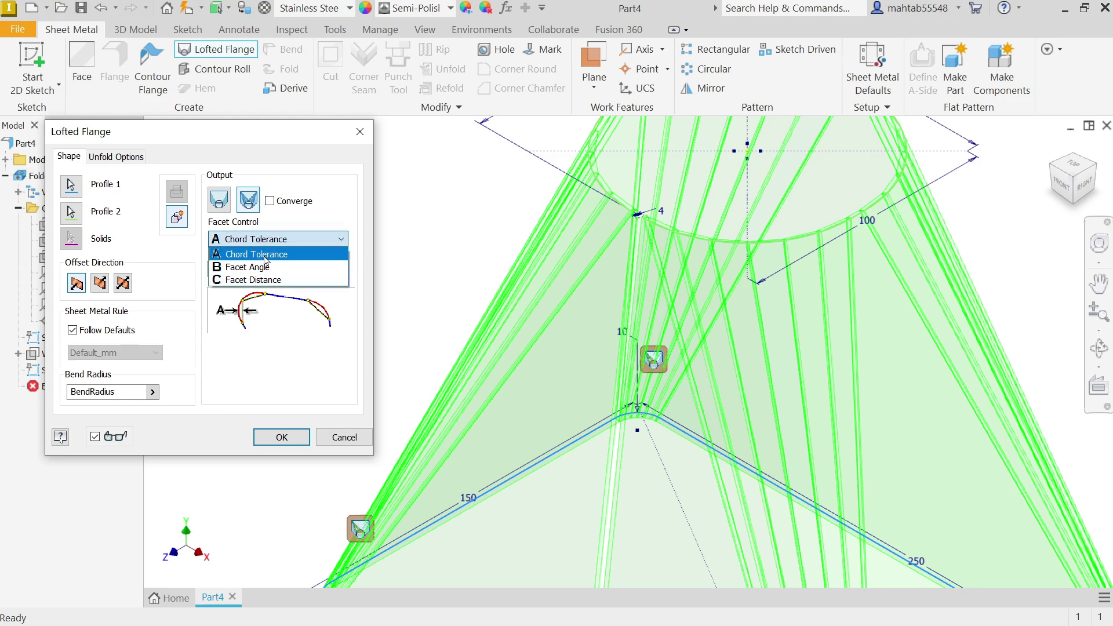
pyautogui.click(270, 248)
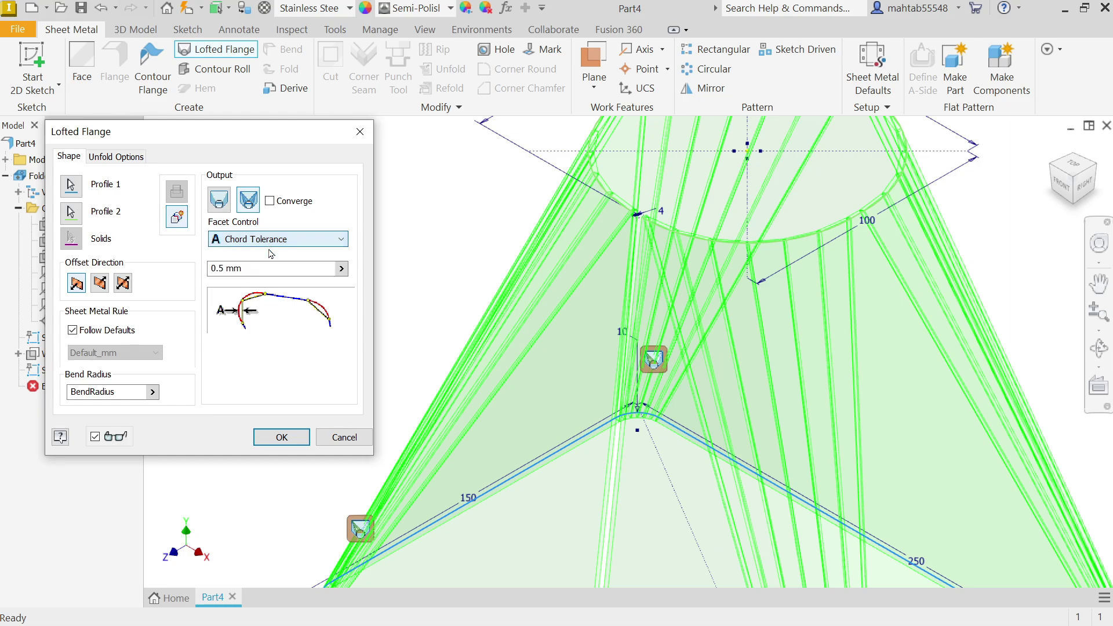
pyautogui.moveTo(266, 268); pyautogui.dragTo(204, 277)
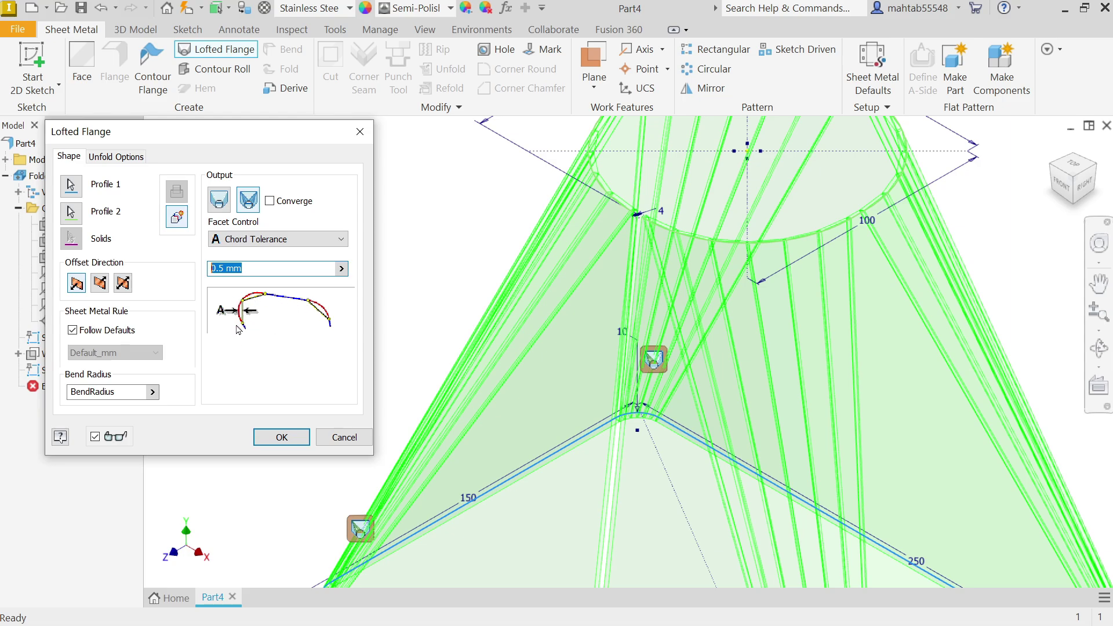
pyautogui.click(263, 240)
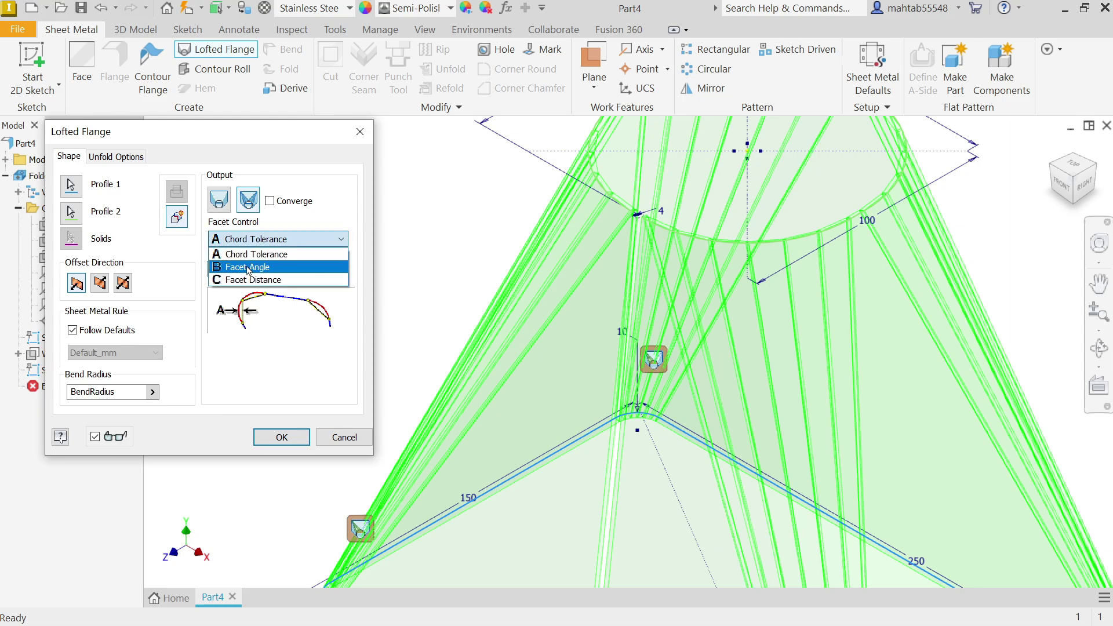
pyautogui.click(255, 254)
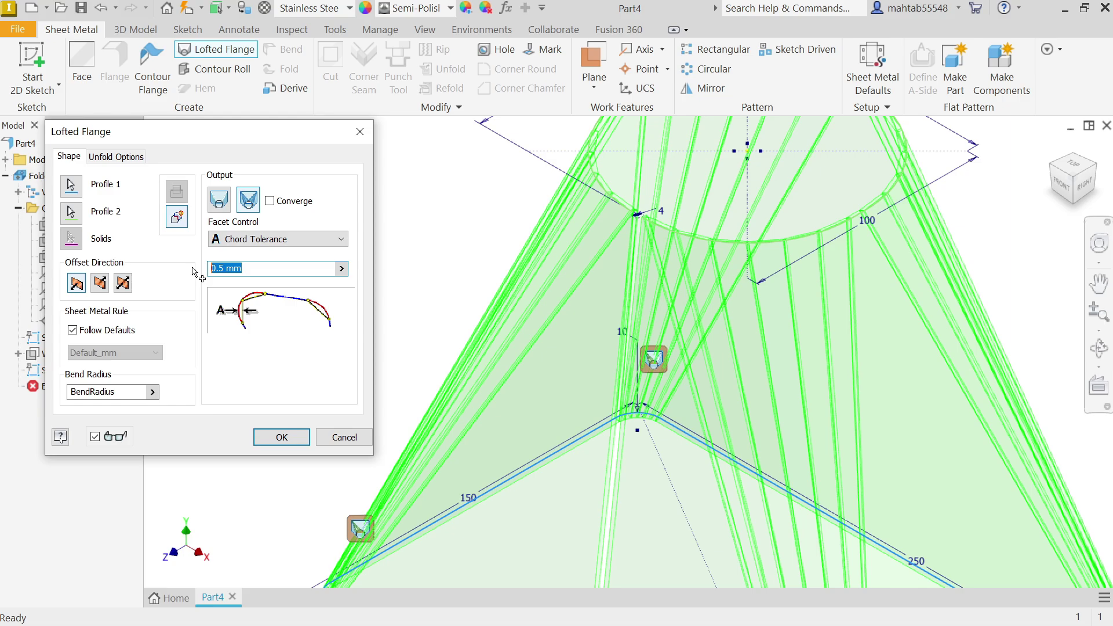
pyautogui.write('2')
pyautogui.scroll(-3, 797, 320)
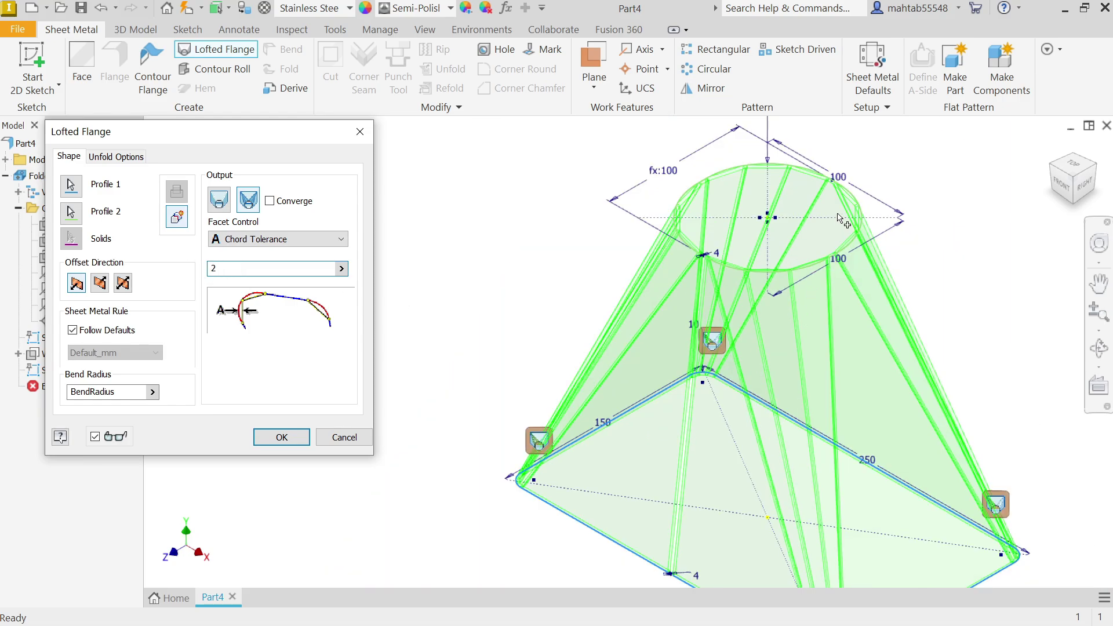
pyautogui.moveTo(235, 268); pyautogui.dragTo(203, 268)
pyautogui.write('1')
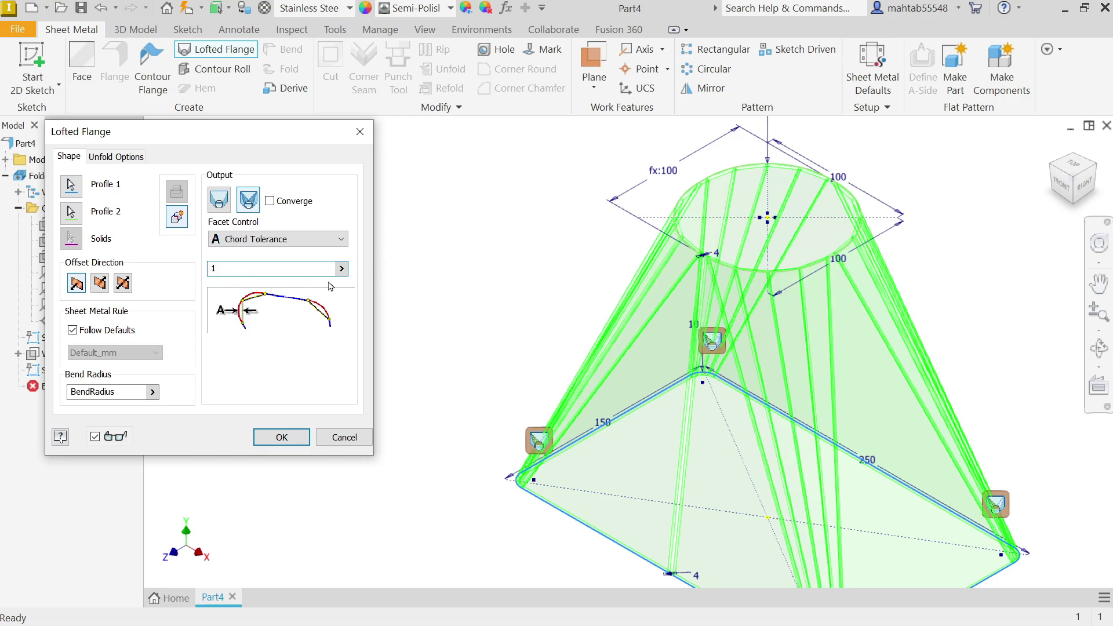
pyautogui.click(275, 242)
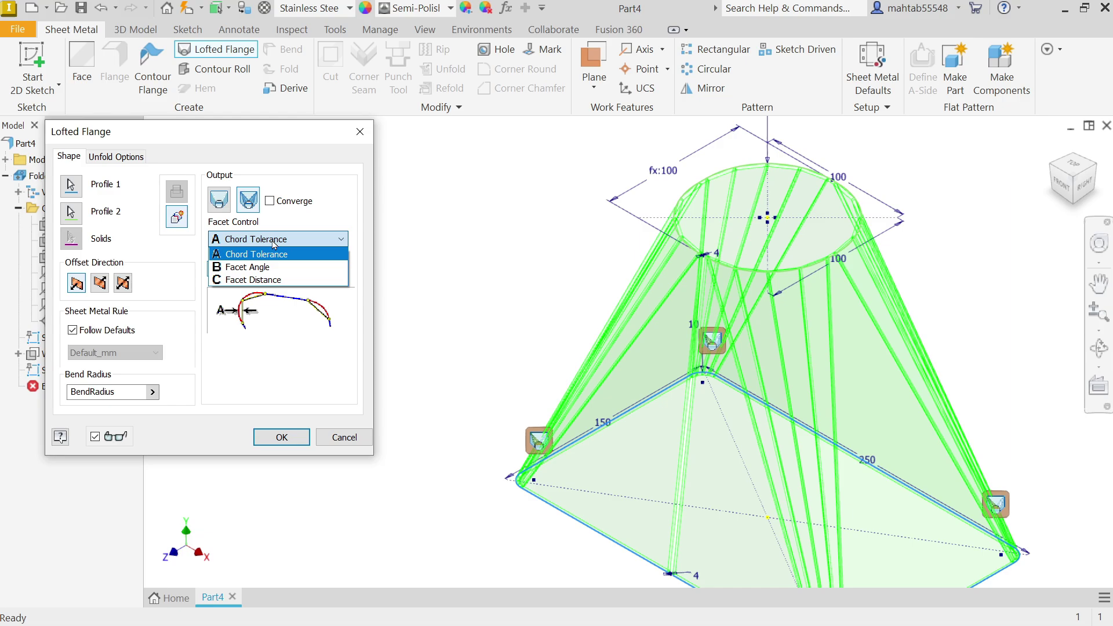
# Step: Switch facet control to Facet Angle and preview angles of 20 and 30
pyautogui.click(270, 266)
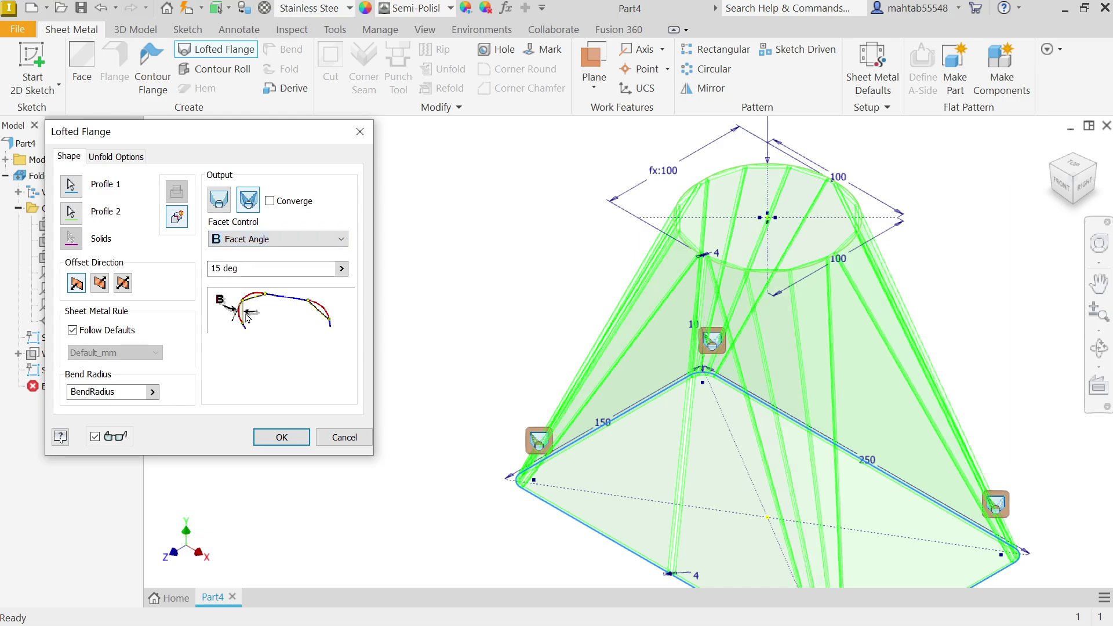
pyautogui.tripleClick(232, 268)
pyautogui.write('20')
pyautogui.scroll(-3, 852, 229)
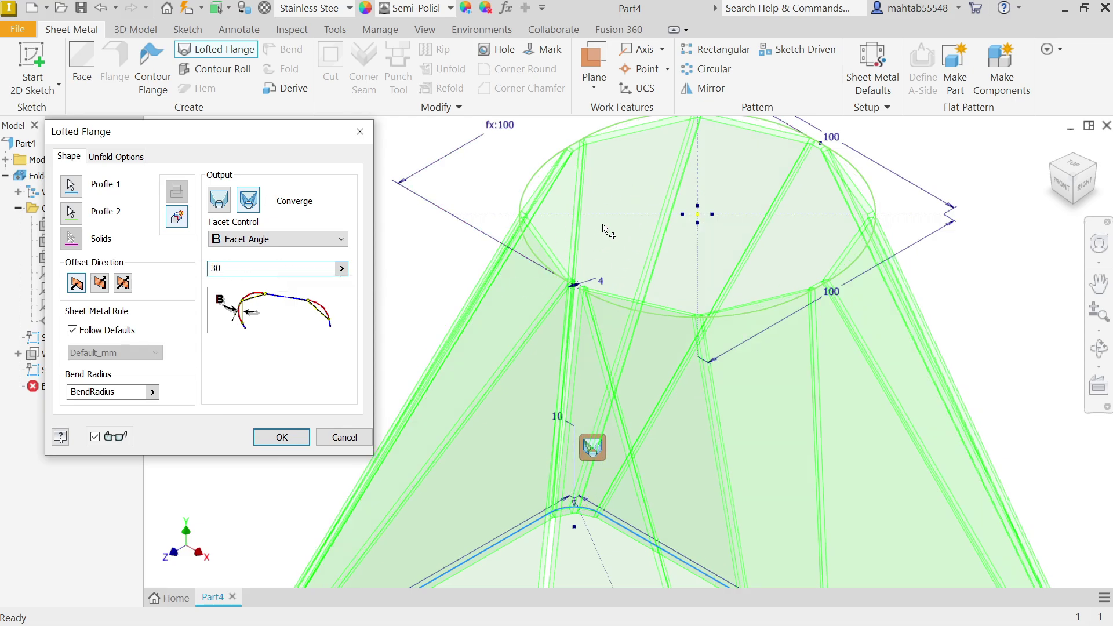
pyautogui.moveTo(244, 268); pyautogui.dragTo(198, 268)
# Step: Settle the facet angle at 15, then try Facet Distance with 20 mm
pyautogui.write('15')
pyautogui.click(275, 239)
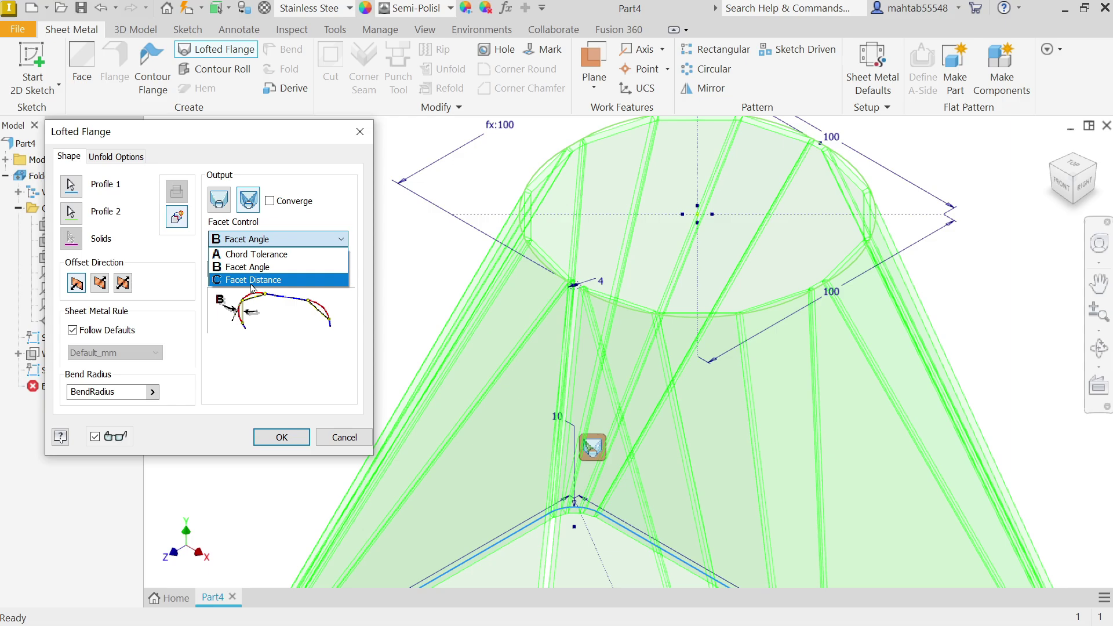
pyautogui.click(252, 281)
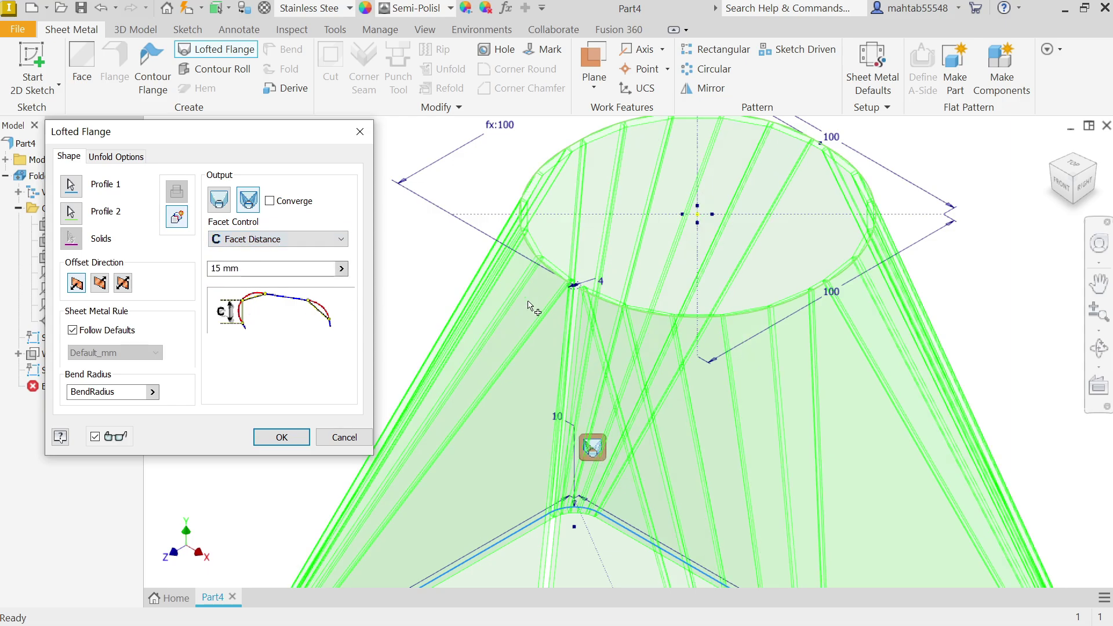
pyautogui.scroll(5, 754, 323)
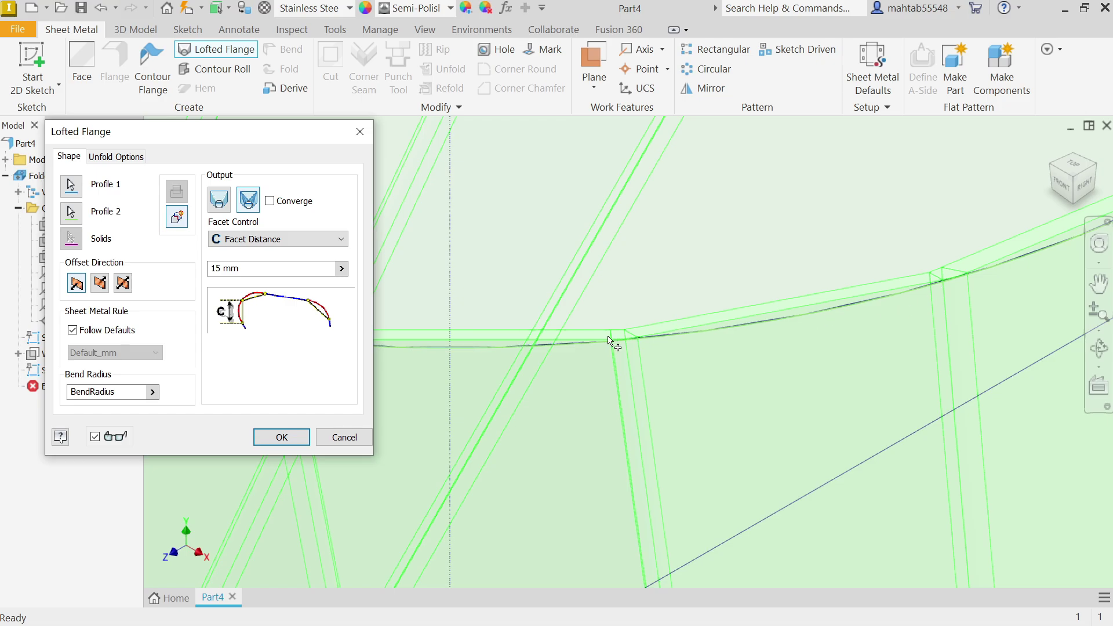
pyautogui.click(225, 270)
pyautogui.scroll(5, 724, 307)
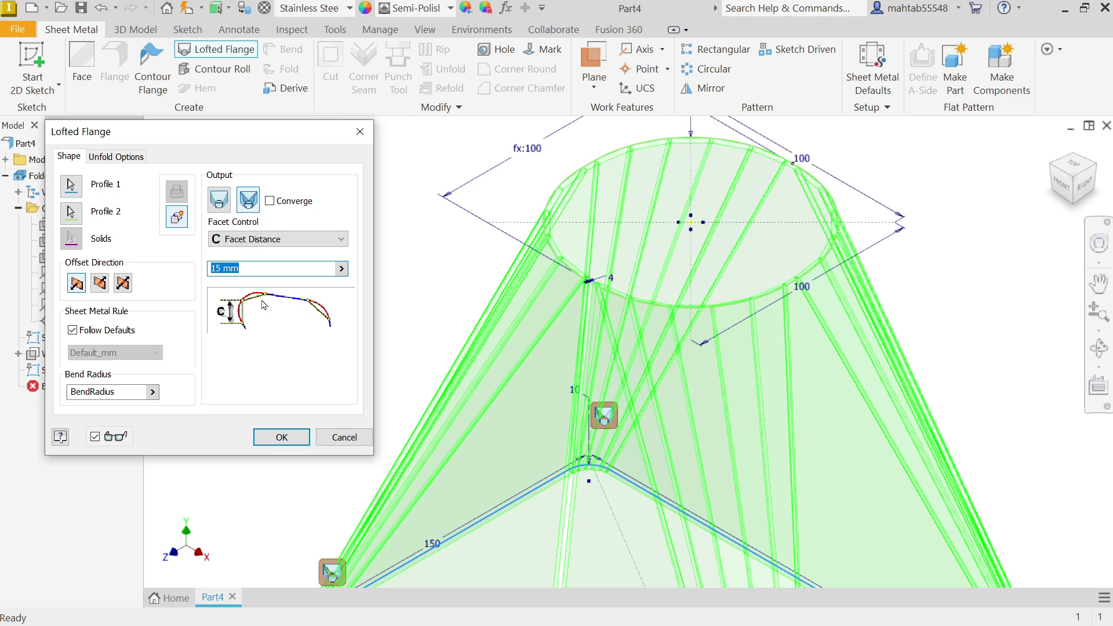
pyautogui.write('20')
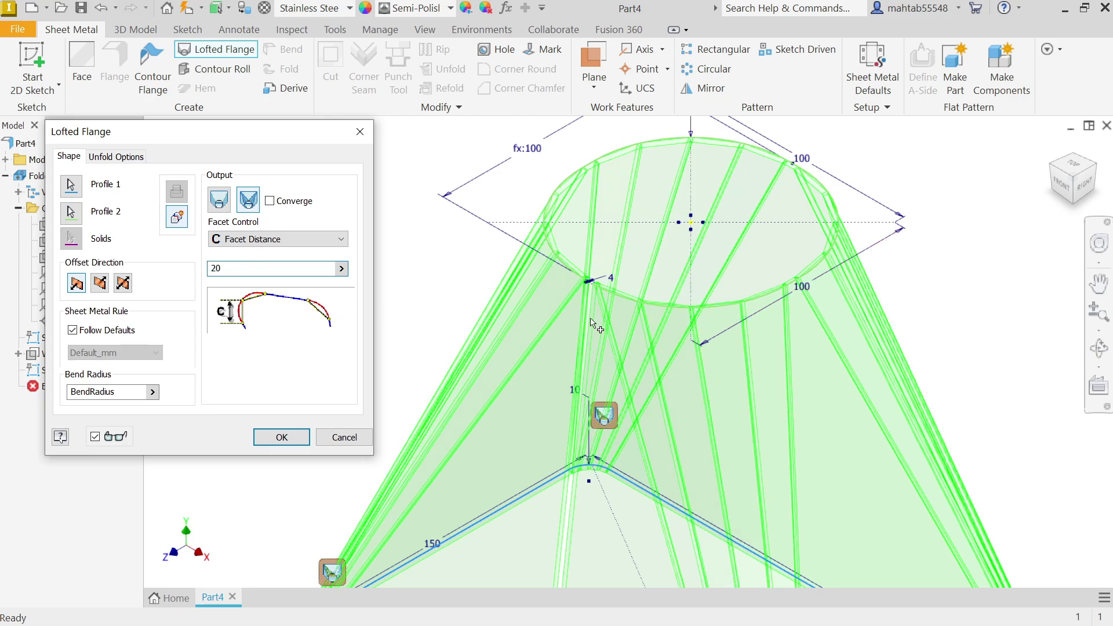
# Step: Return facet control to Chord Tolerance 0.5 and inspect the flange's lower rounded corner
pyautogui.click(257, 239)
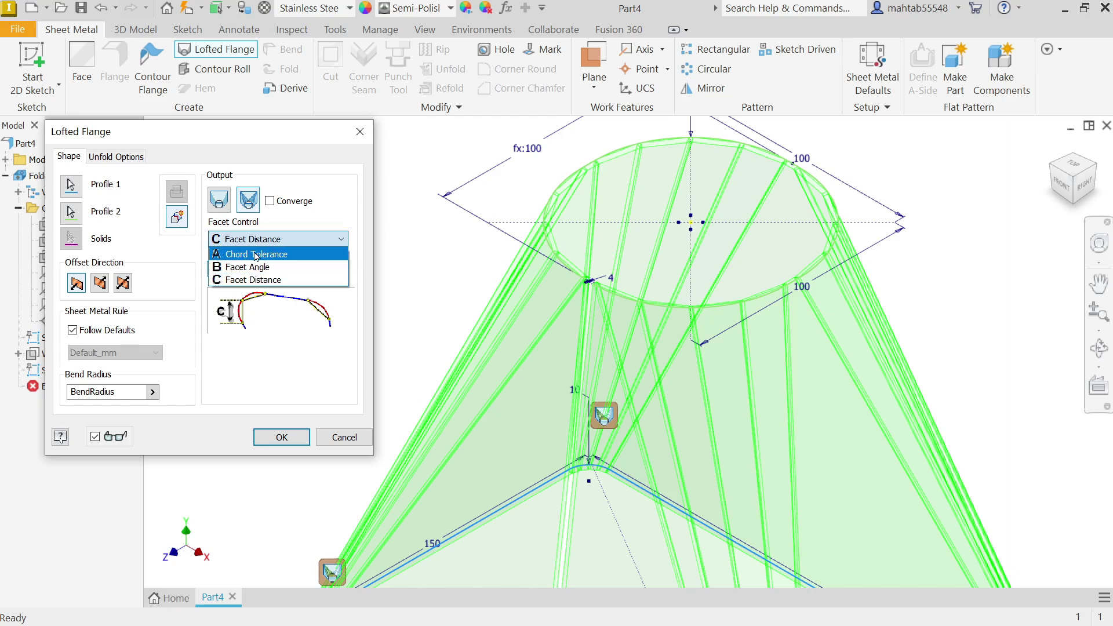
pyautogui.click(247, 258)
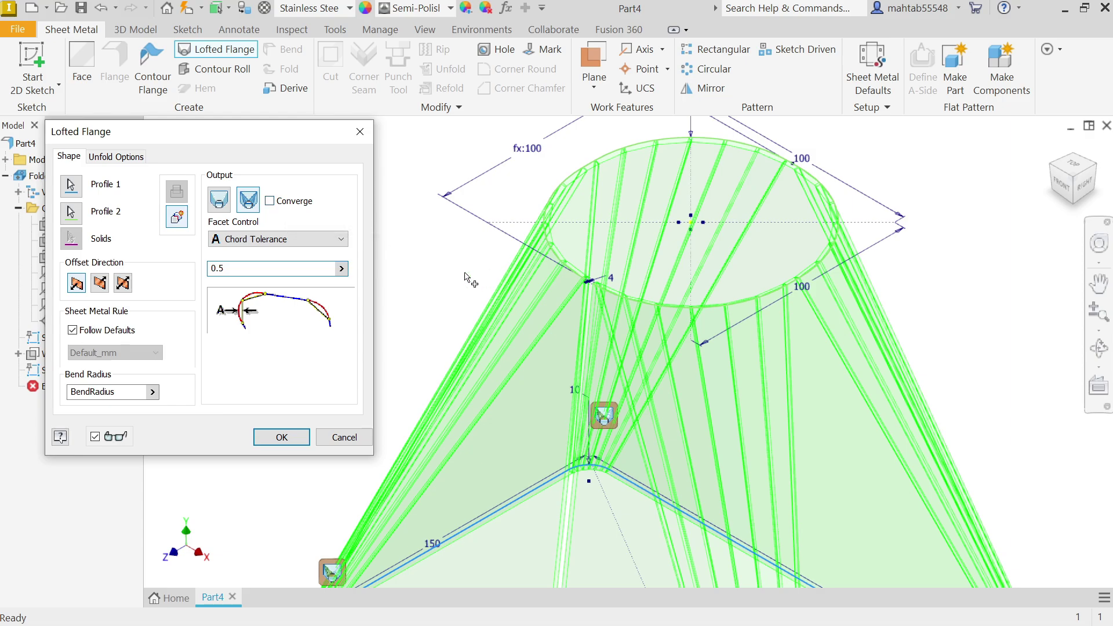
pyautogui.moveTo(471, 280); pyautogui.dragTo(513, 143, button='middle')
pyautogui.scroll(-3, 695, 406)
pyautogui.moveTo(741, 490); pyautogui.dragTo(699, 388, button='middle')
pyautogui.scroll(-1, 699, 389)
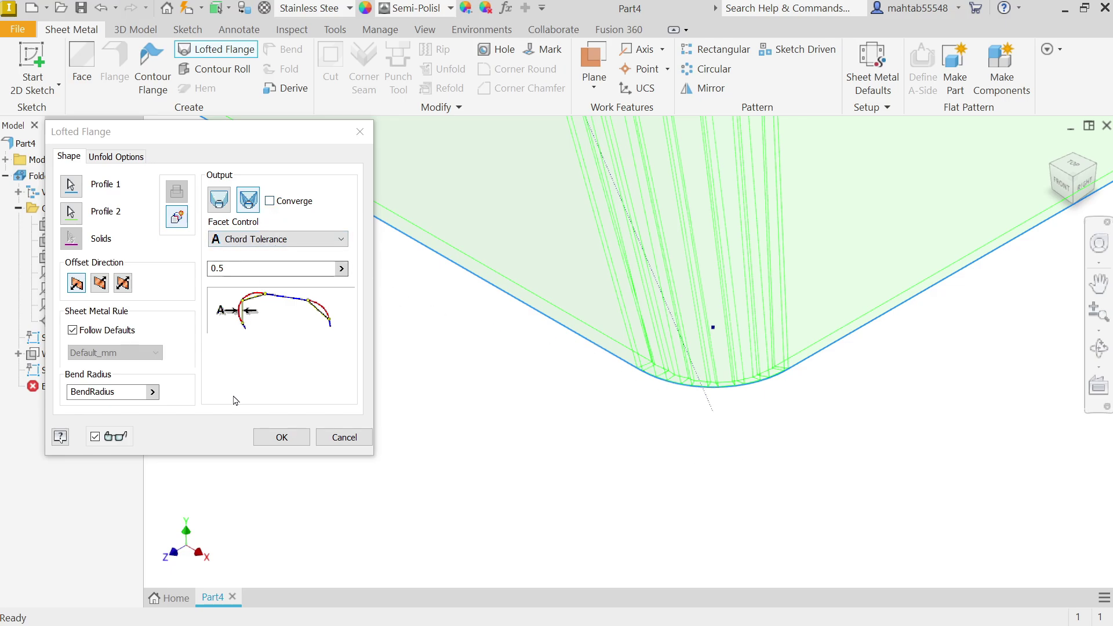
# Step: Accept Lofted Flange1 and generate its flat pattern with bend lines
pyautogui.click(293, 444)
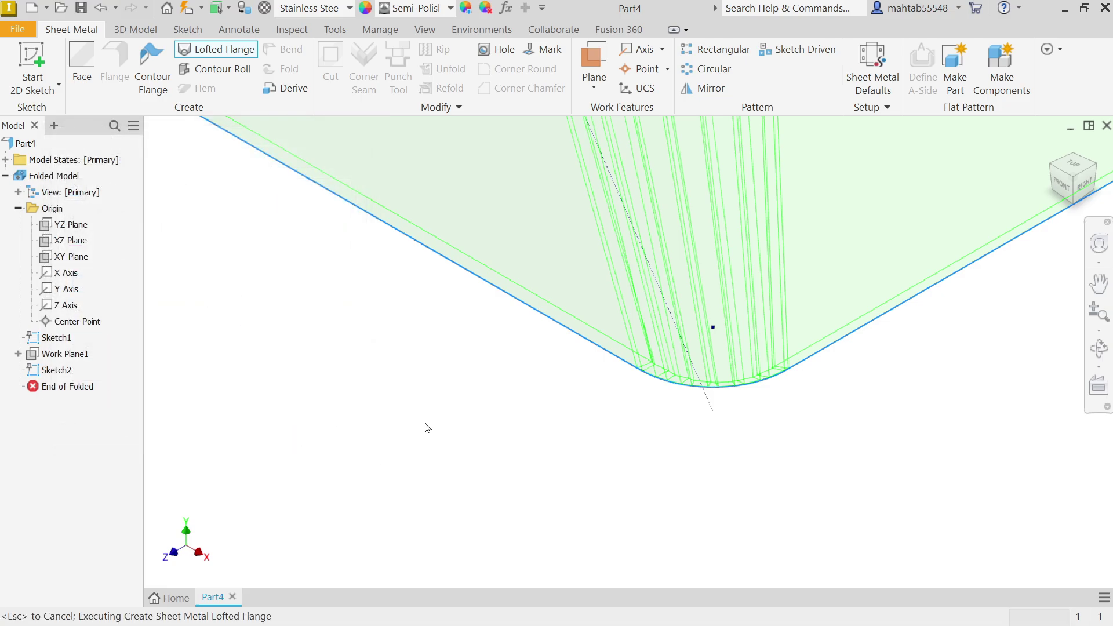
pyautogui.scroll(-5, 741, 405)
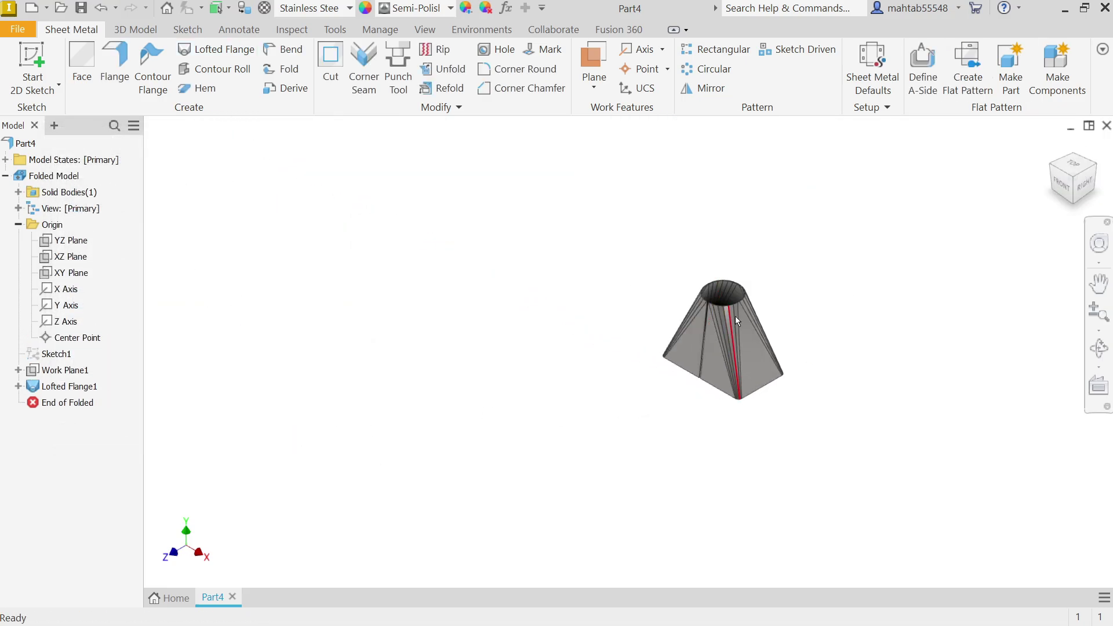
pyautogui.scroll(6, 734, 315)
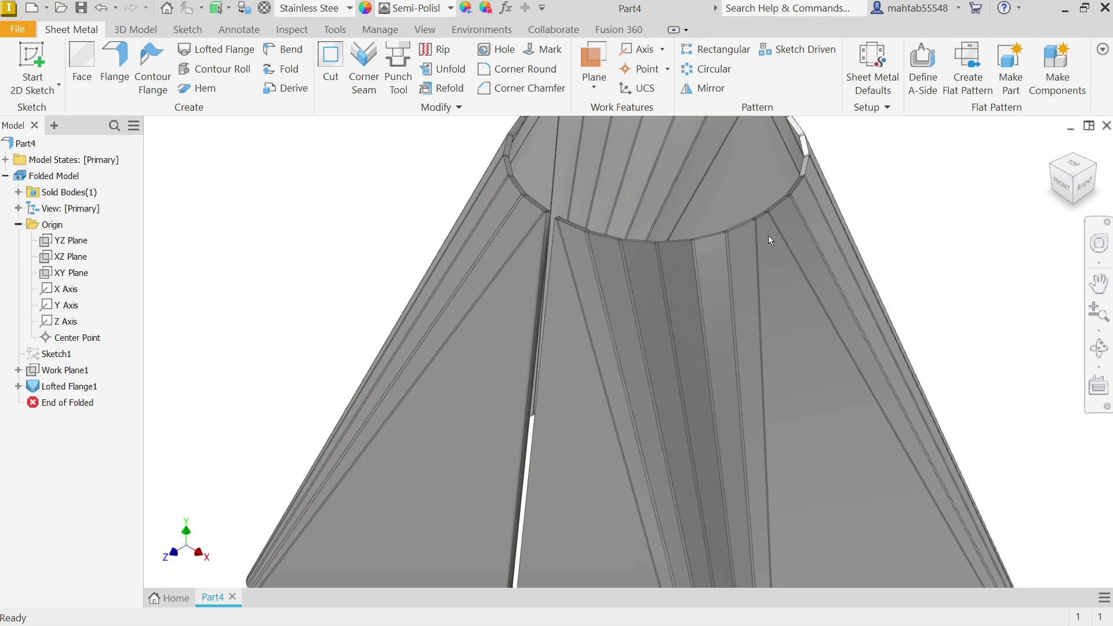
pyautogui.click(981, 75)
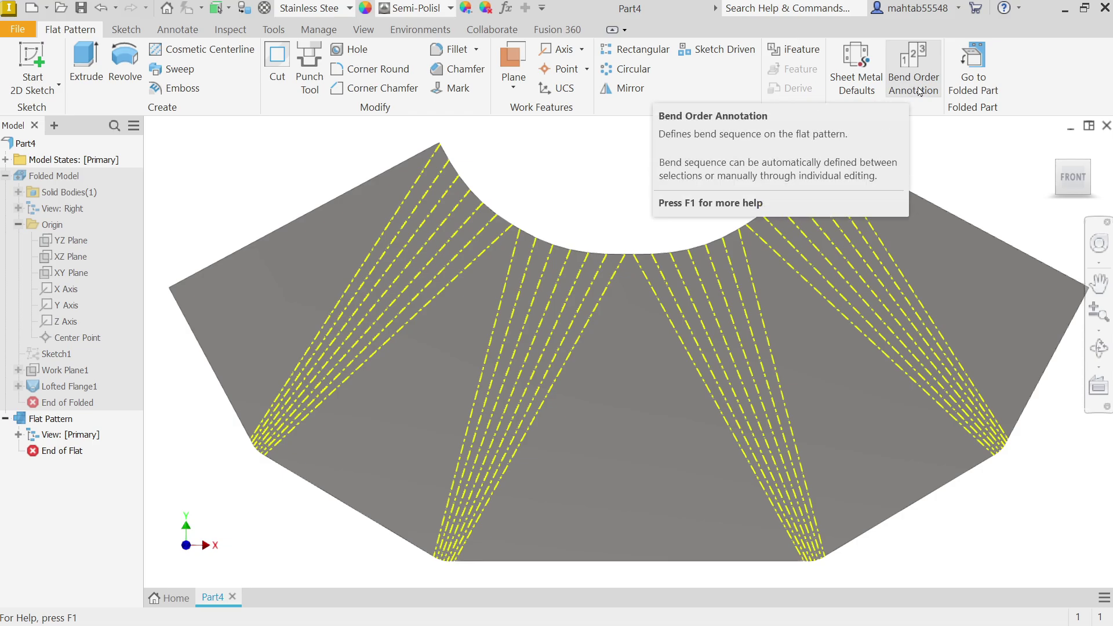
# Step: Show the flat pattern's bend order and renumber bend 1 as bend number 2
pyautogui.click(919, 91)
pyautogui.scroll(-5, 752, 412)
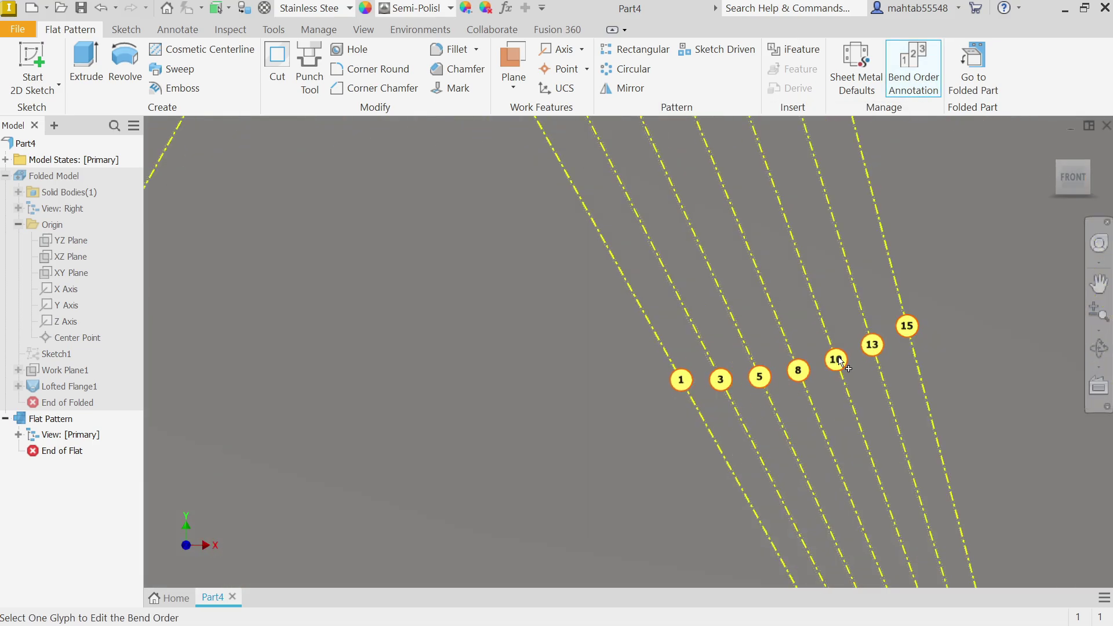
pyautogui.click(681, 381)
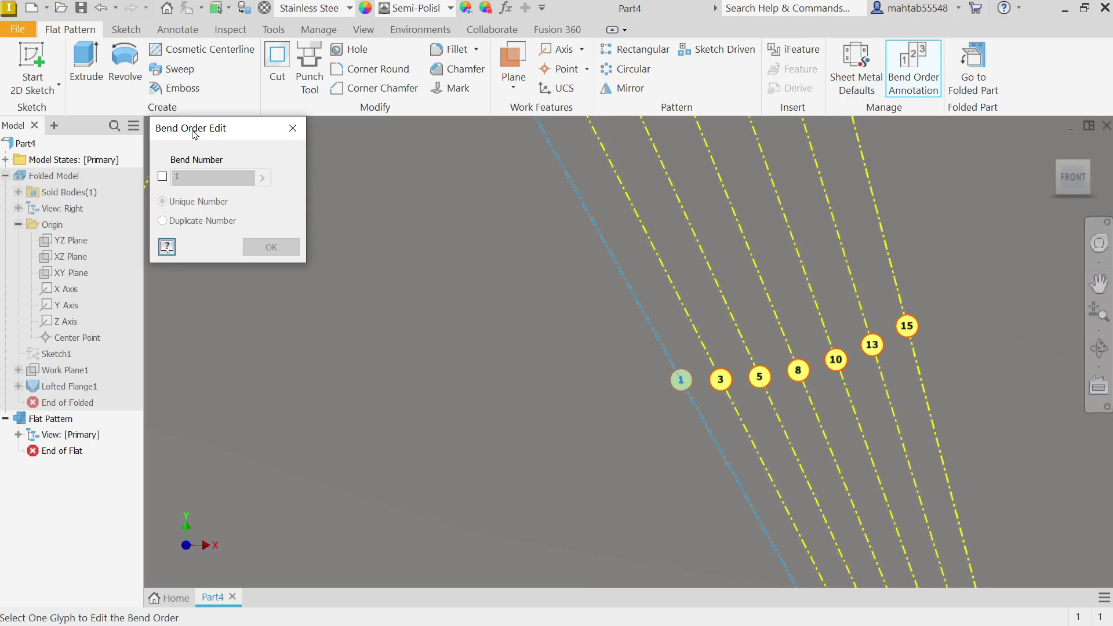
pyautogui.click(162, 178)
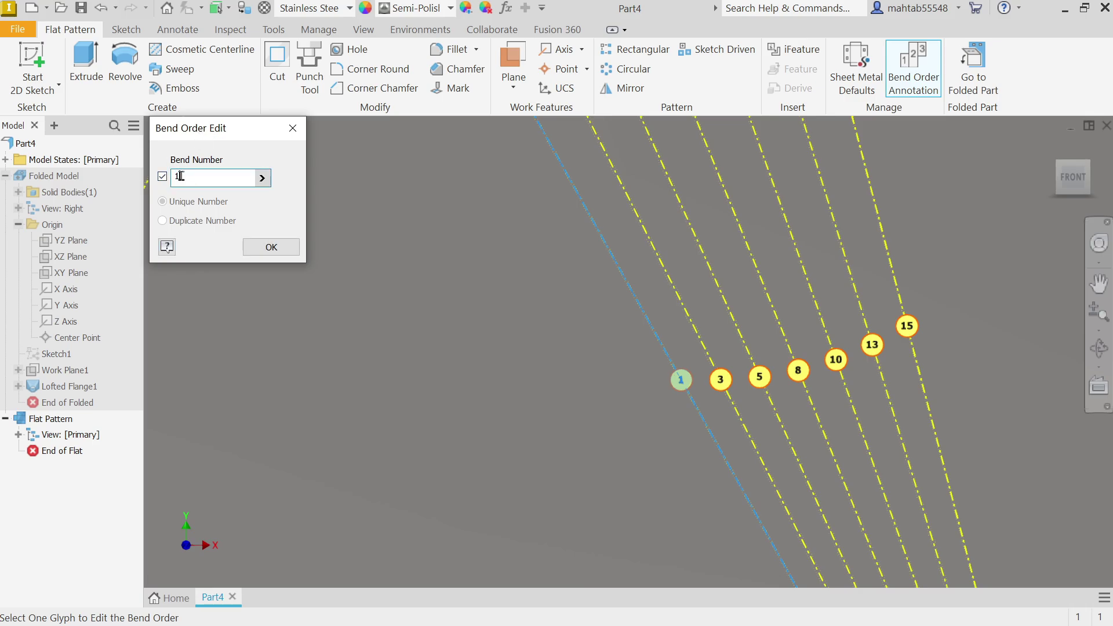
pyautogui.write('2')
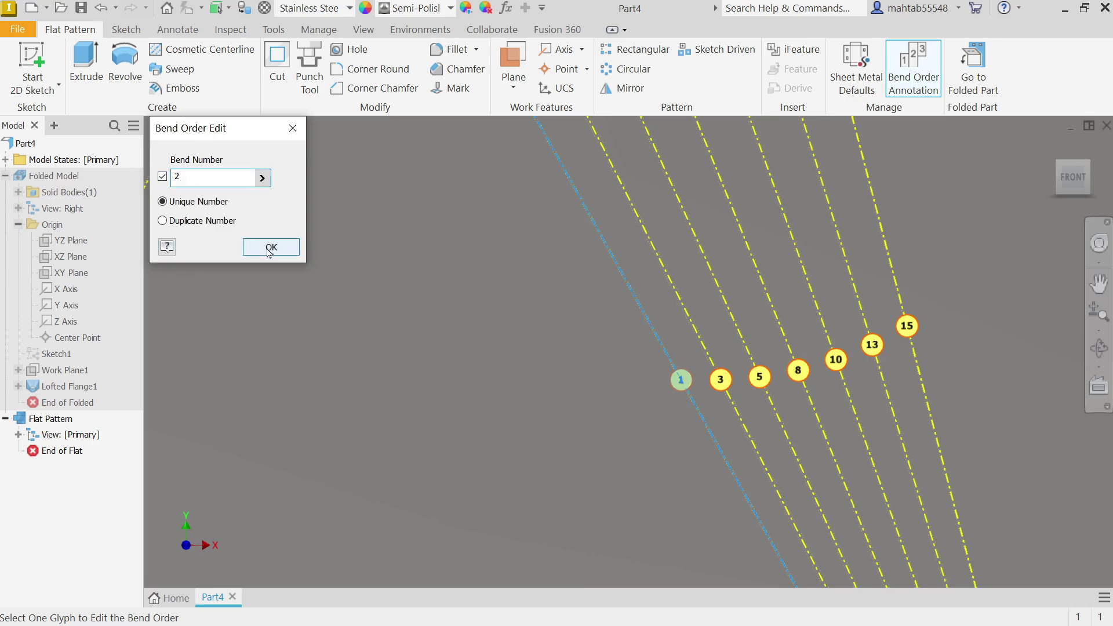
pyautogui.click(271, 247)
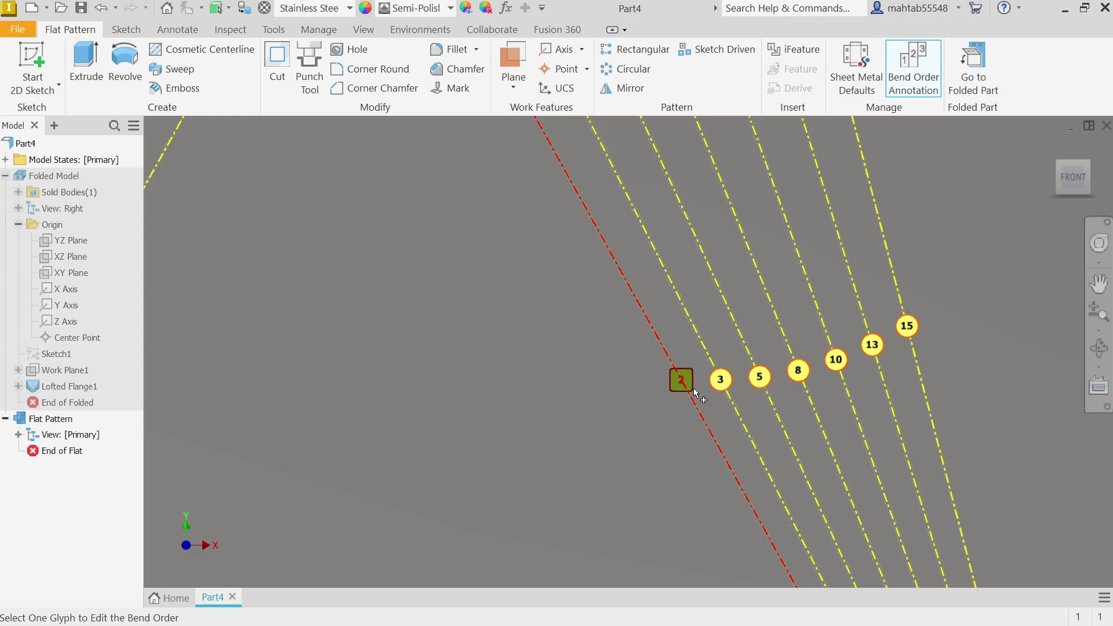
# Step: Renumber bend 2 as bend number 1 and return to the folded part
pyautogui.scroll(7, 743, 391)
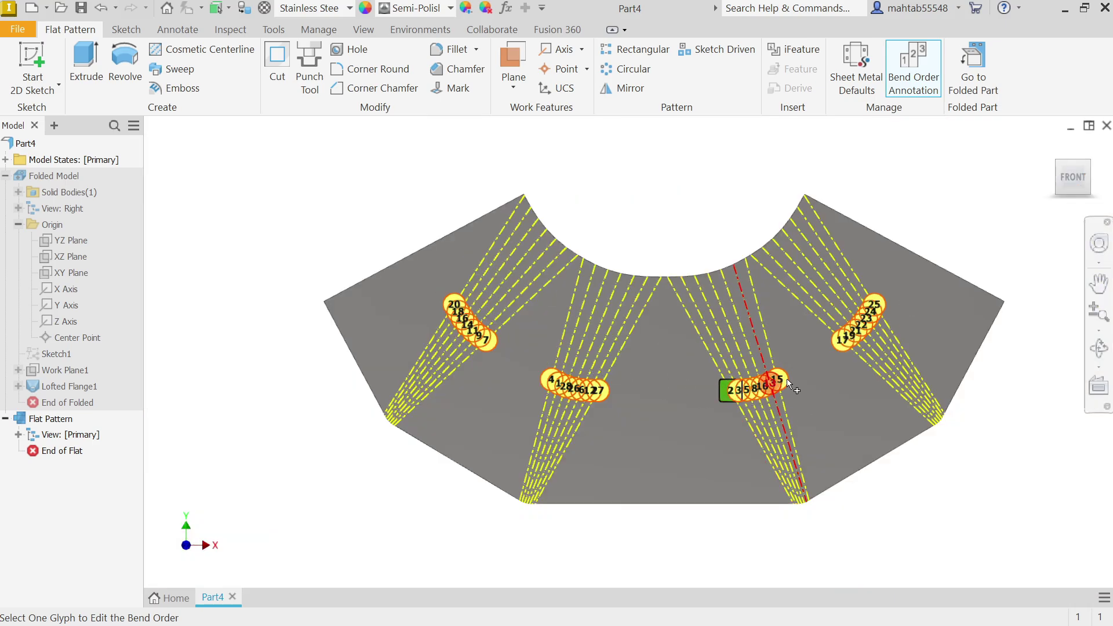
pyautogui.scroll(-5, 787, 378)
pyautogui.scroll(4, 663, 400)
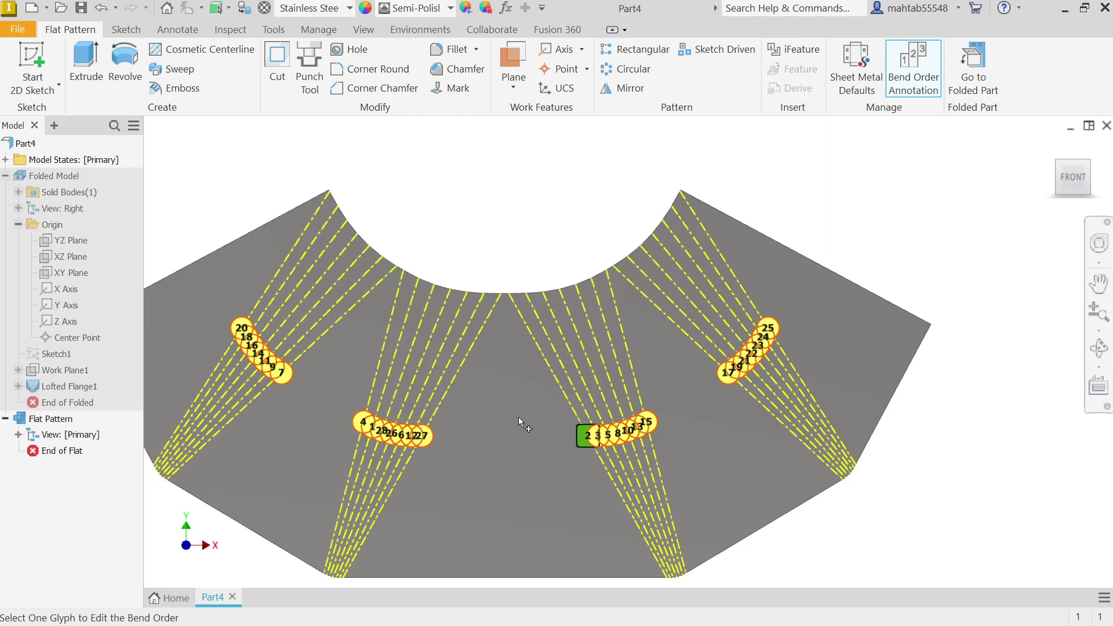
pyautogui.moveTo(518, 416); pyautogui.dragTo(589, 429, button='middle')
pyautogui.scroll(-4, 651, 454)
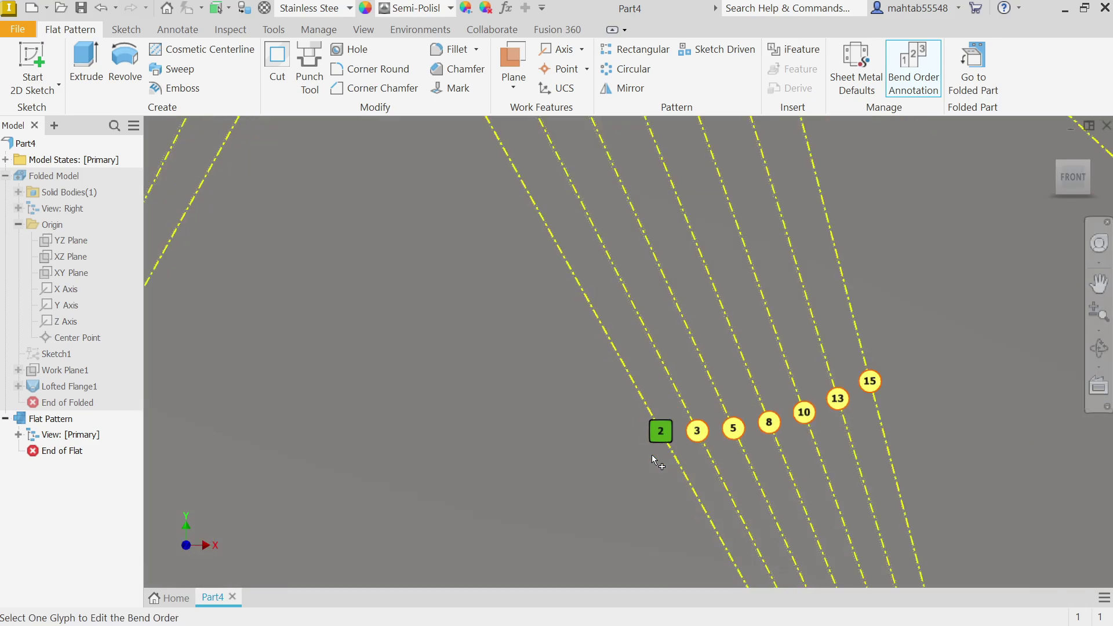
pyautogui.click(662, 434)
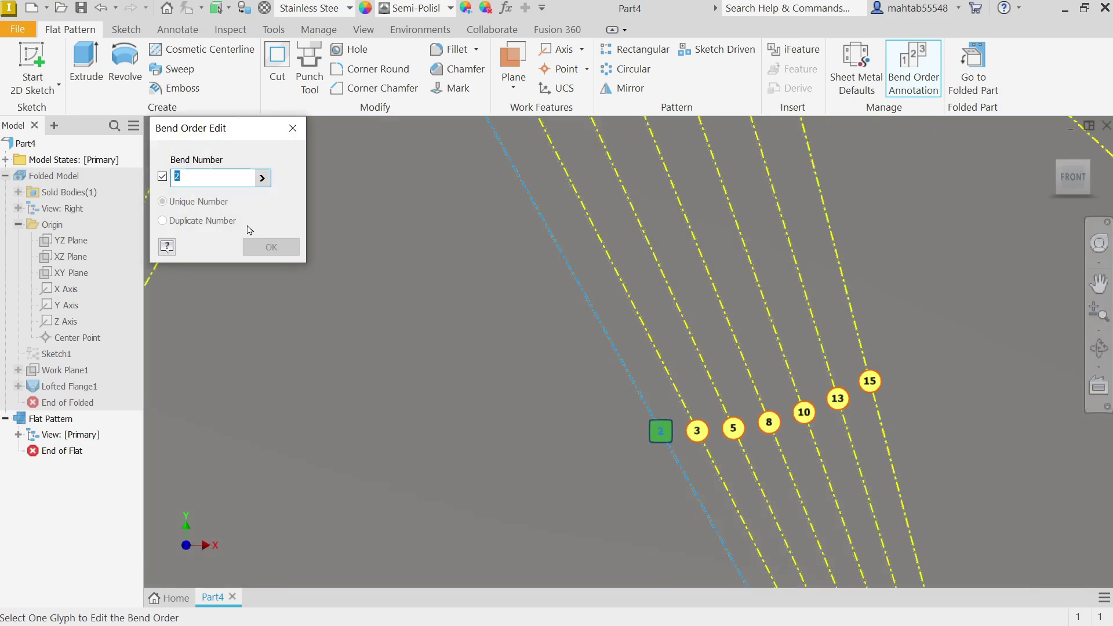
pyautogui.write('1')
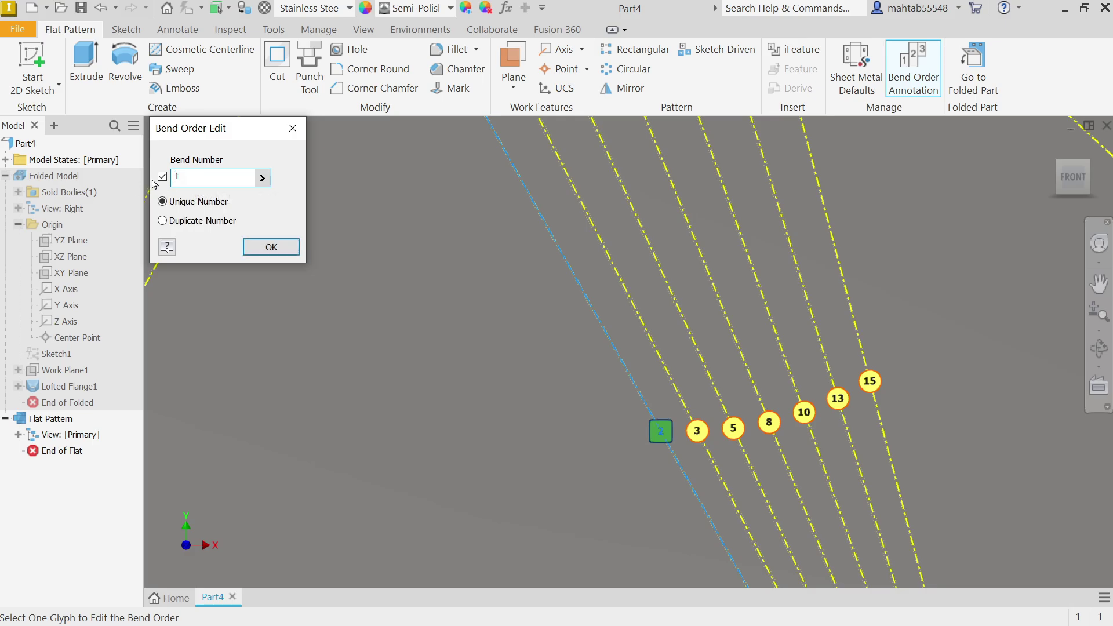
pyautogui.click(264, 247)
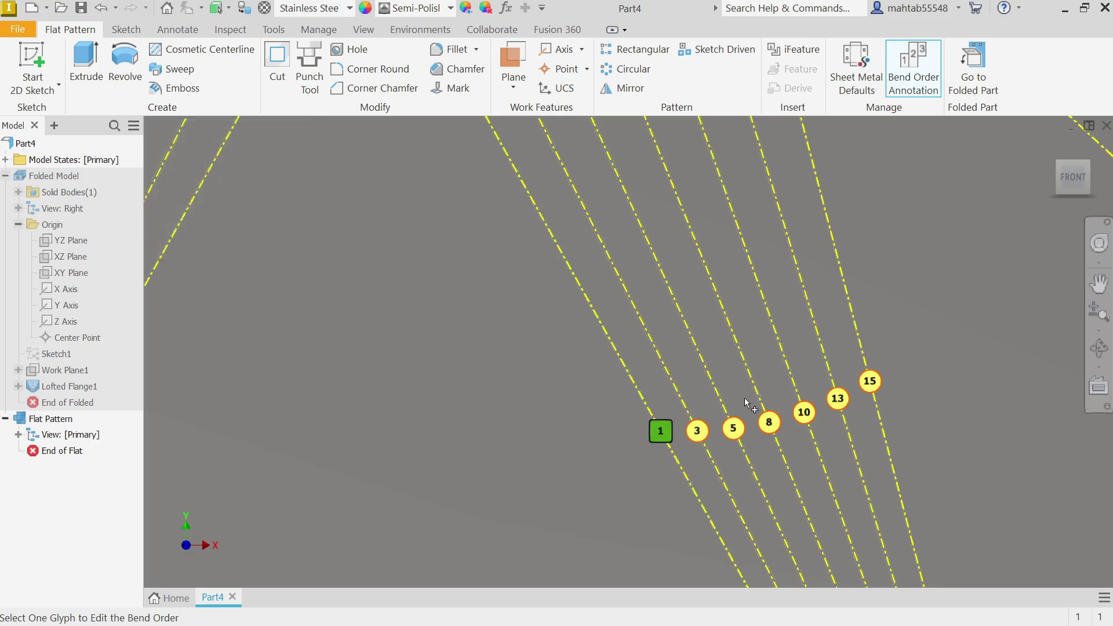
pyautogui.scroll(-10, 747, 412)
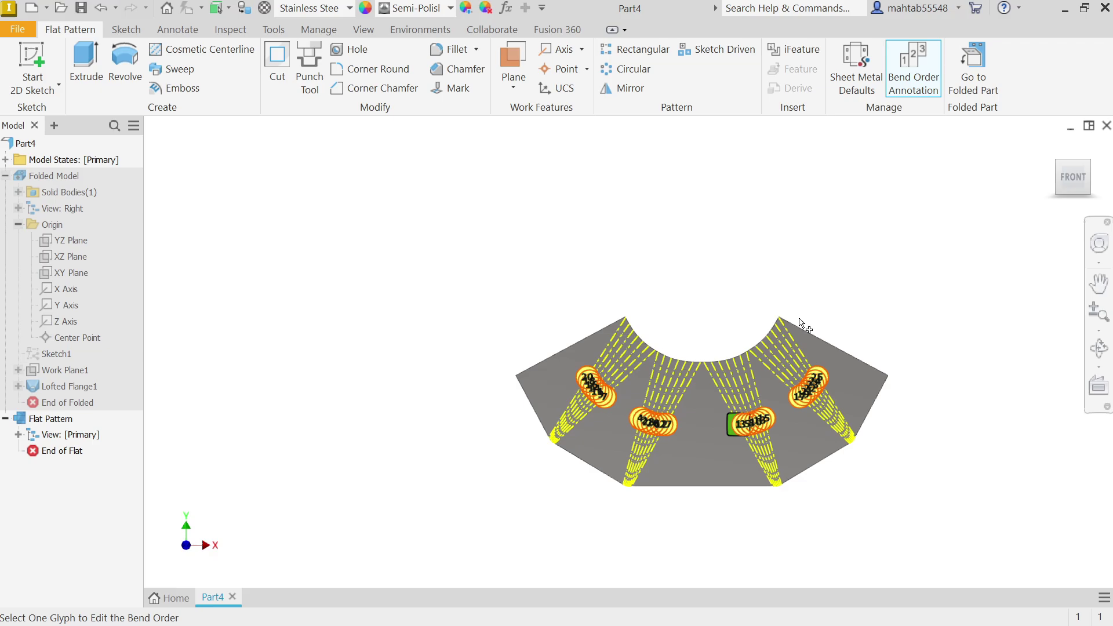
pyautogui.click(977, 81)
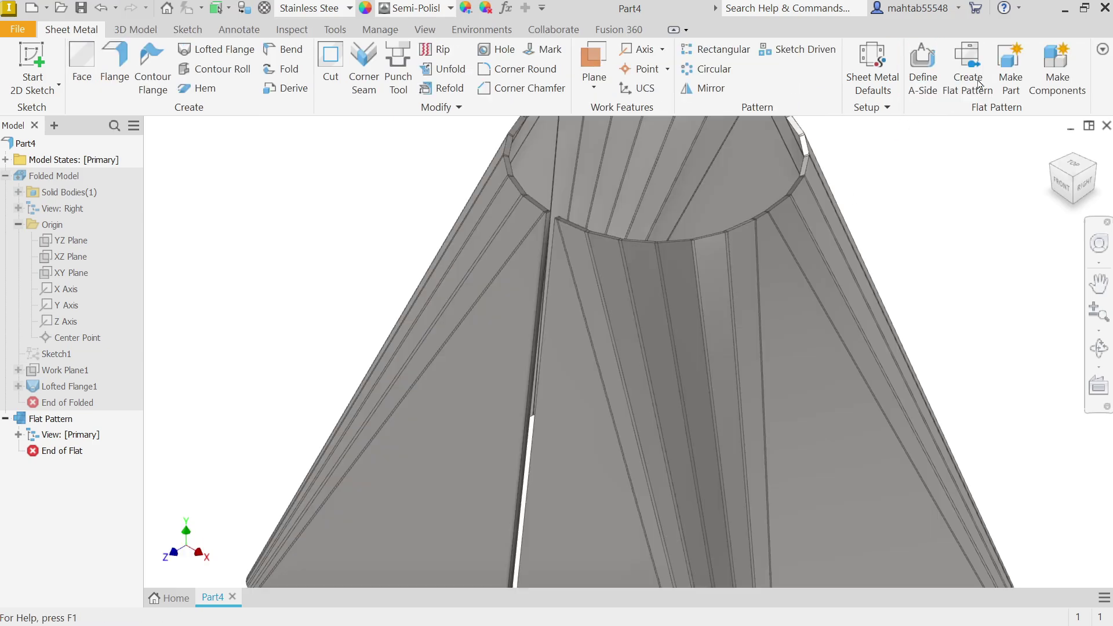
# Step: Review Lofted Flange1's settings without changes, then delete the flat pattern
pyautogui.rightClick(65, 386)
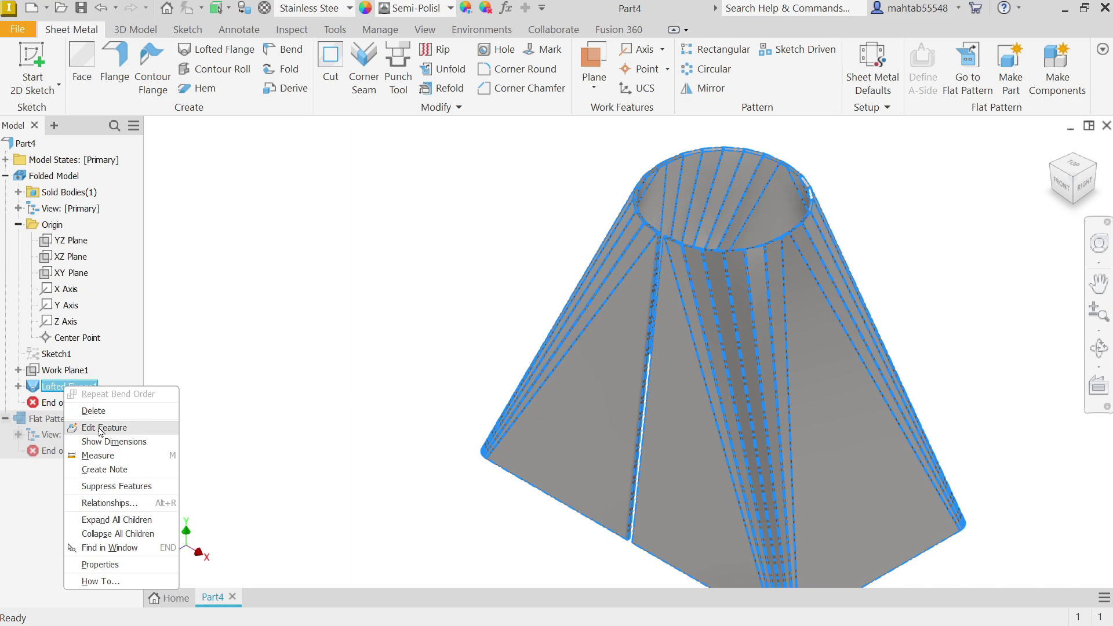
pyautogui.click(103, 428)
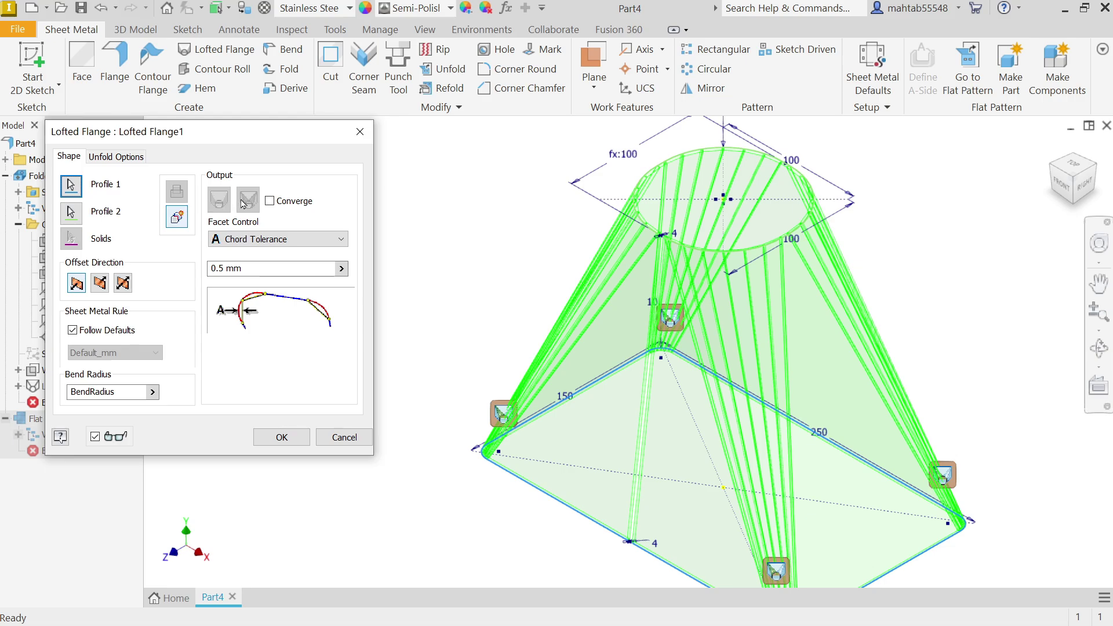
pyautogui.click(360, 131)
pyautogui.rightClick(58, 418)
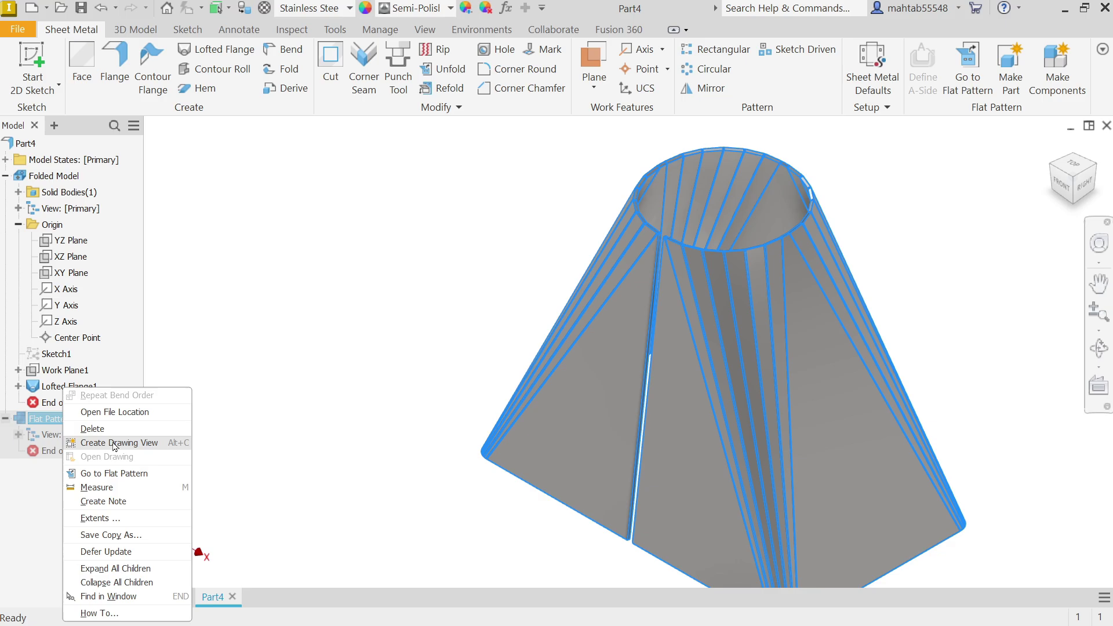
pyautogui.click(94, 429)
pyautogui.click(458, 346)
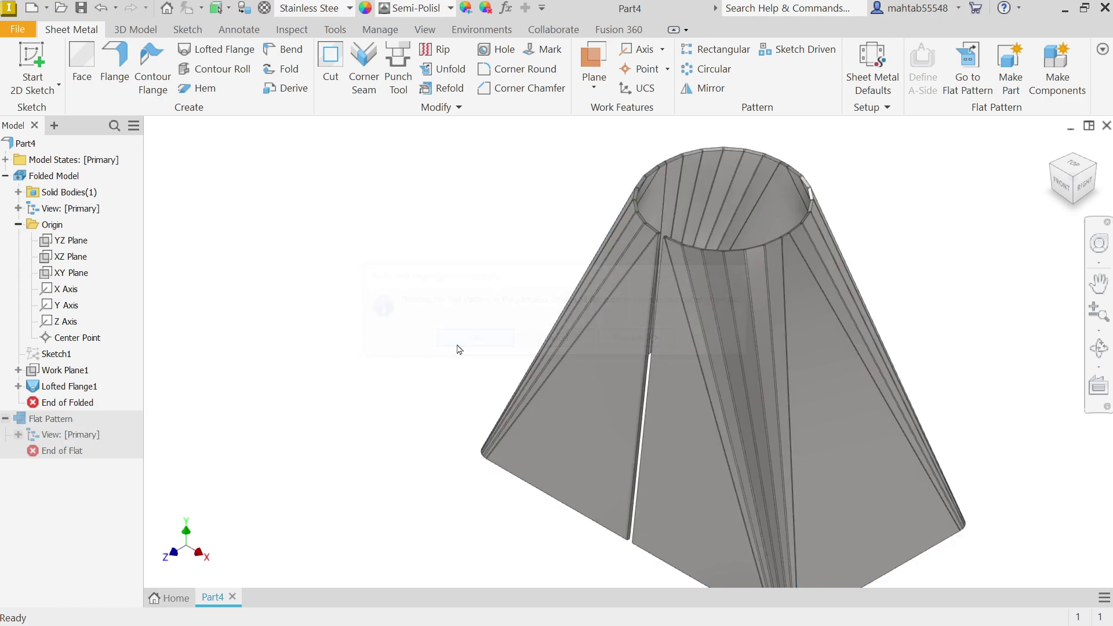
# Step: Delete Lofted Flange1 while keeping its consumed sketches
pyautogui.rightClick(88, 387)
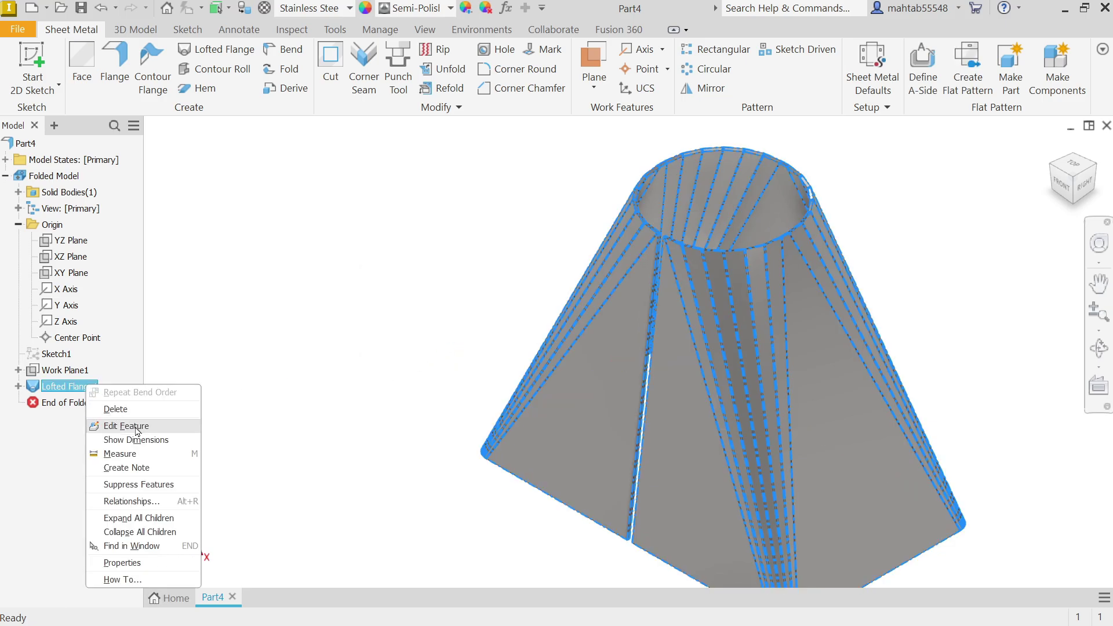
pyautogui.click(116, 409)
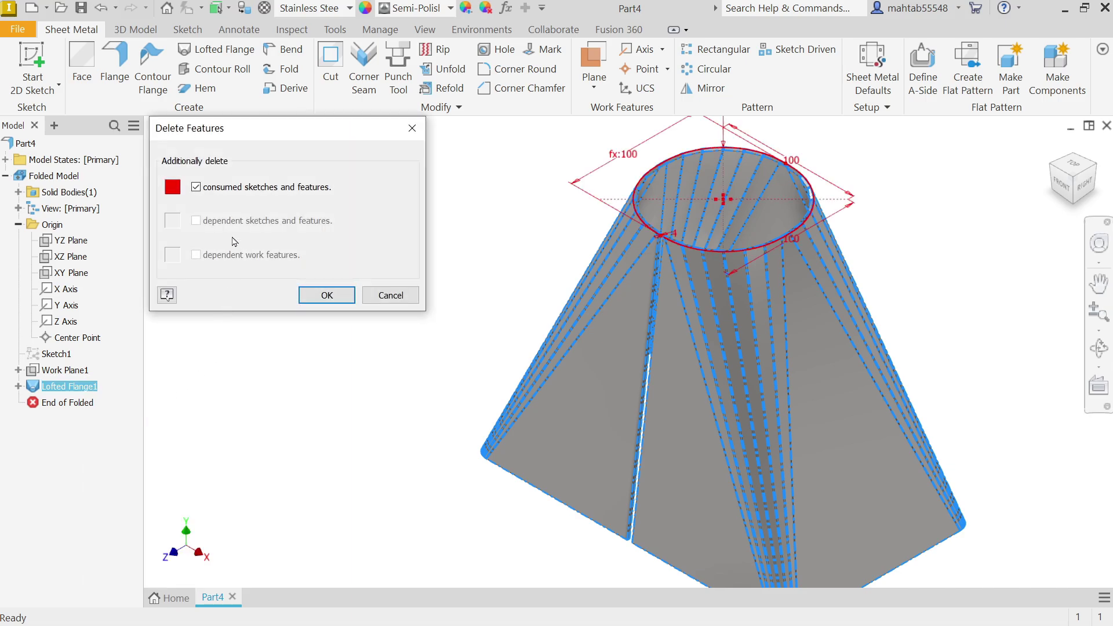
pyautogui.click(196, 187)
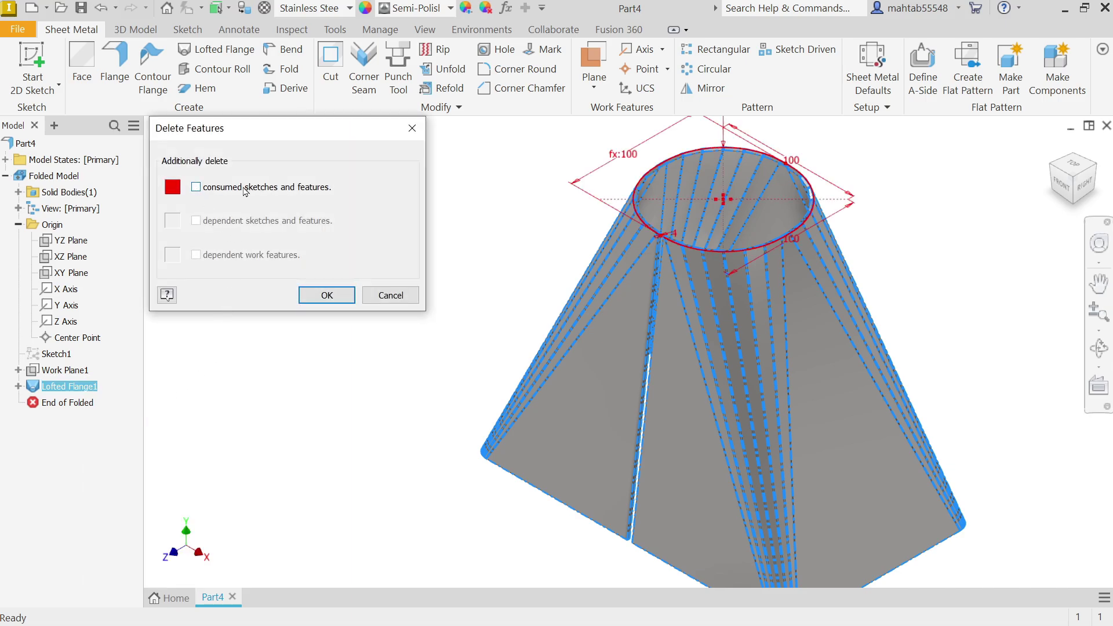
pyautogui.click(320, 294)
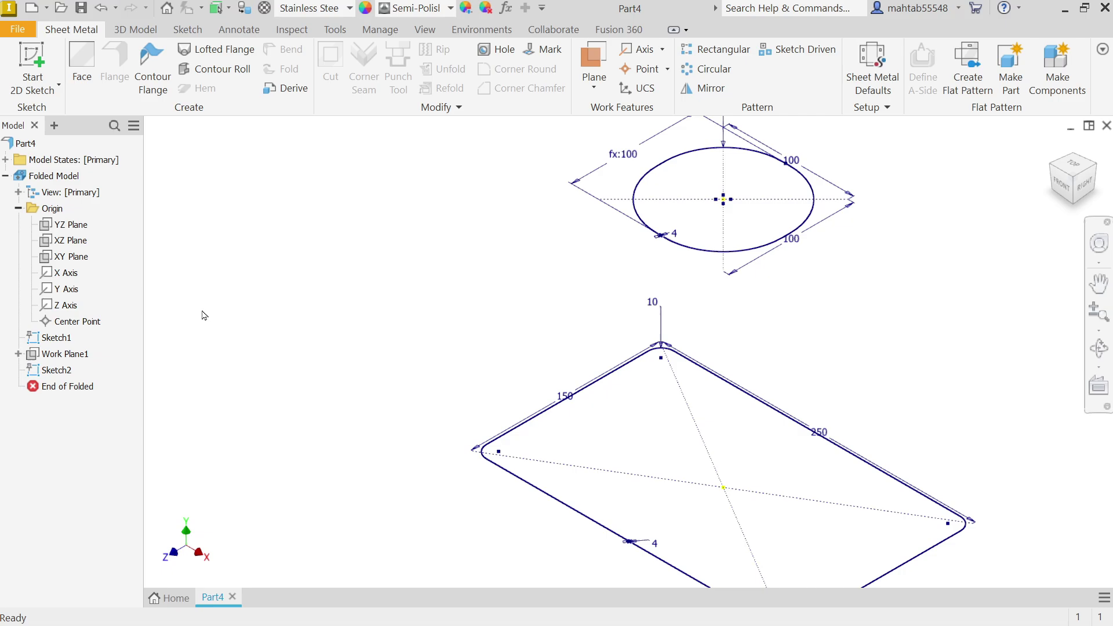
# Step: Loft a die-formed flange from the filleted rectangle to the 100 circle, with flipped offset direction
pyautogui.click(228, 52)
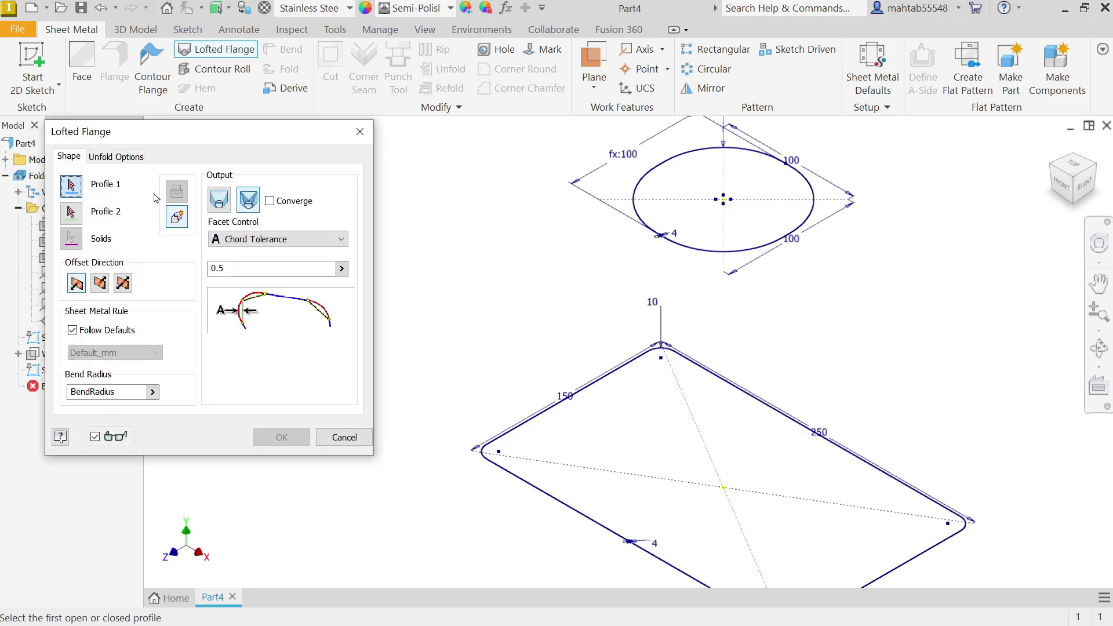
pyautogui.click(609, 536)
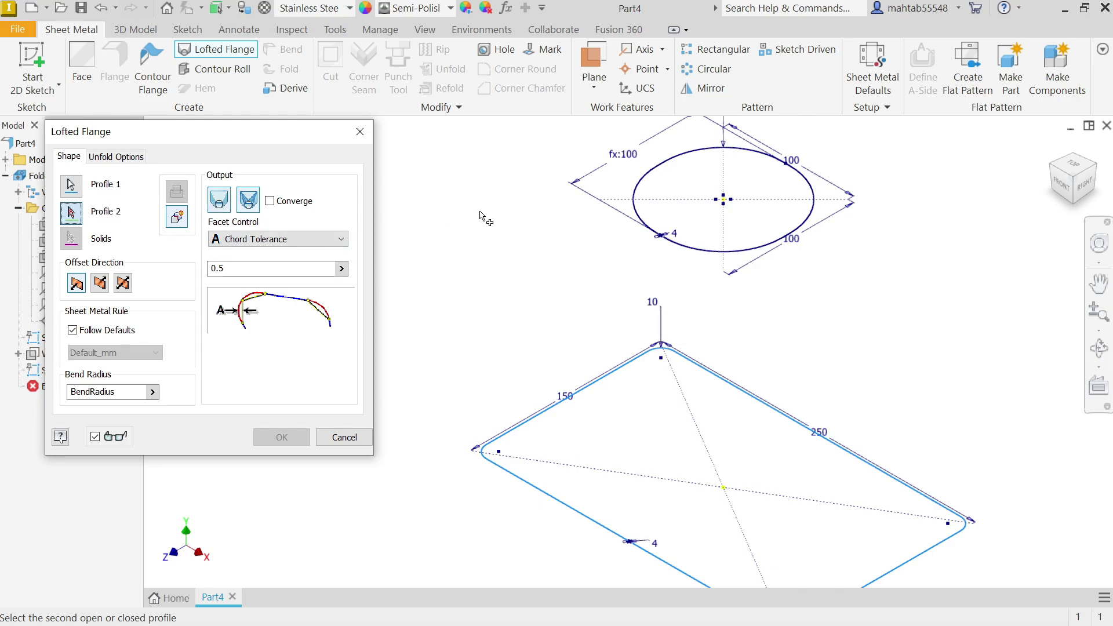
pyautogui.click(699, 250)
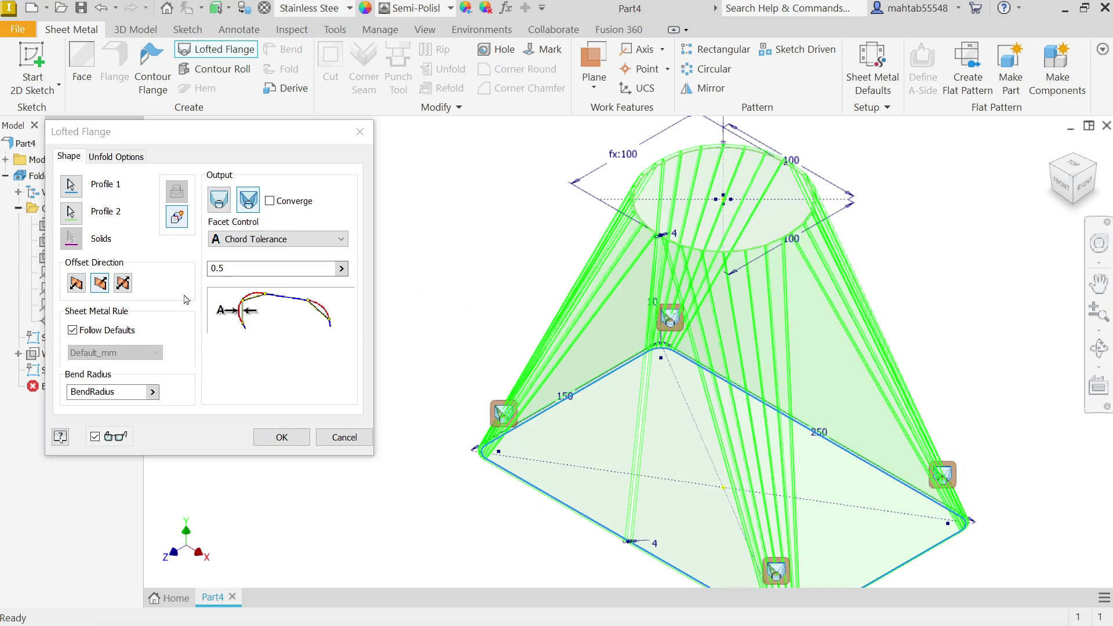
pyautogui.scroll(5, 471, 452)
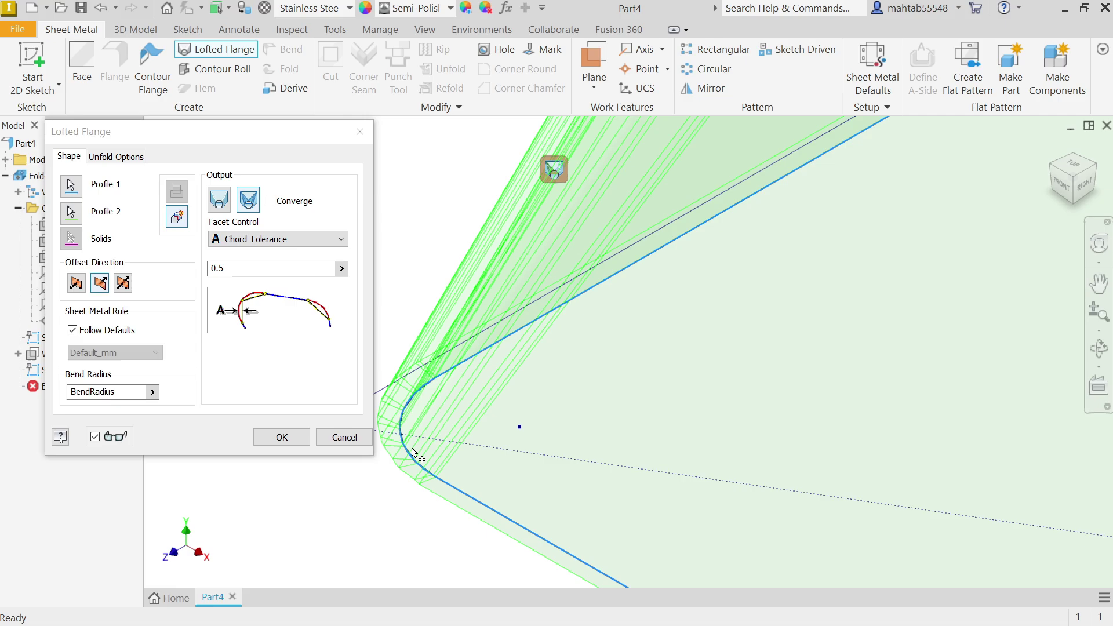
pyautogui.click(76, 283)
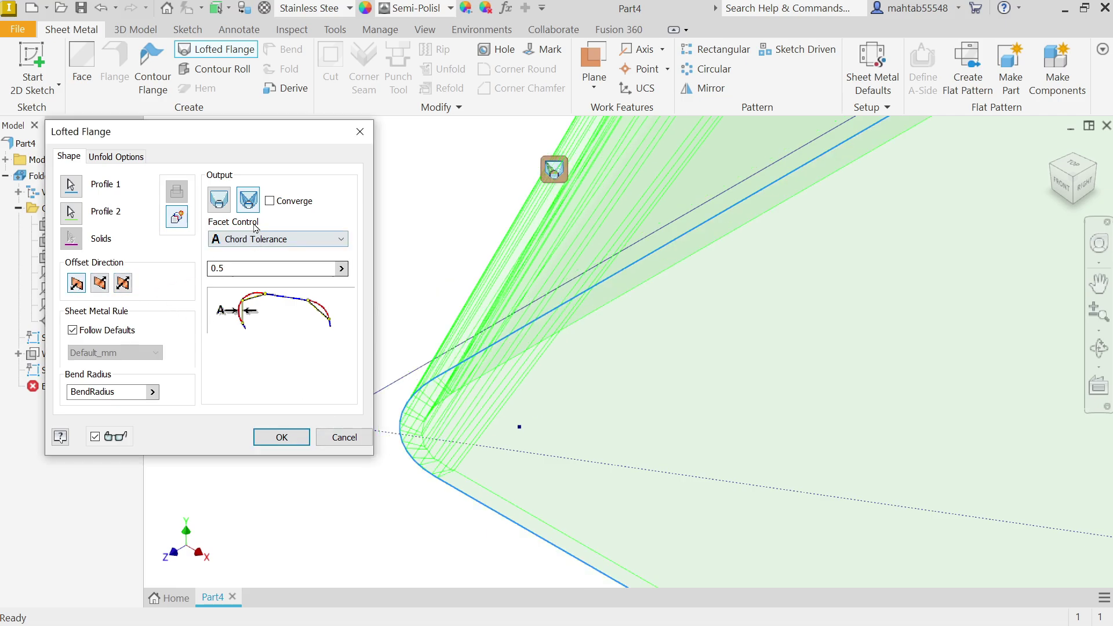
pyautogui.click(219, 206)
pyautogui.scroll(-6, 775, 300)
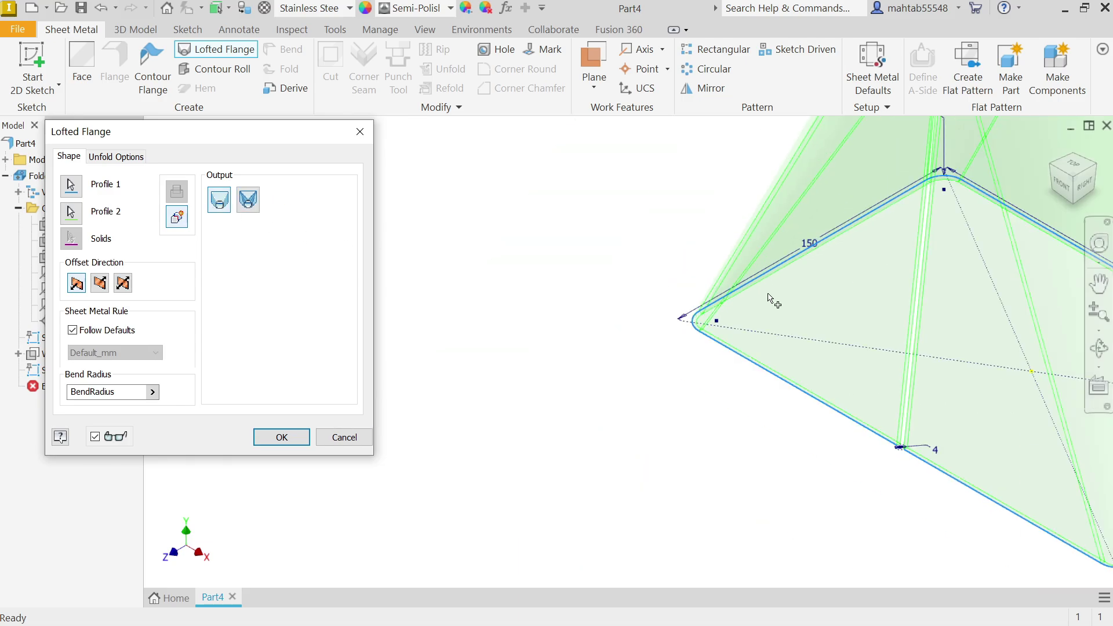
pyautogui.scroll(3, 811, 290)
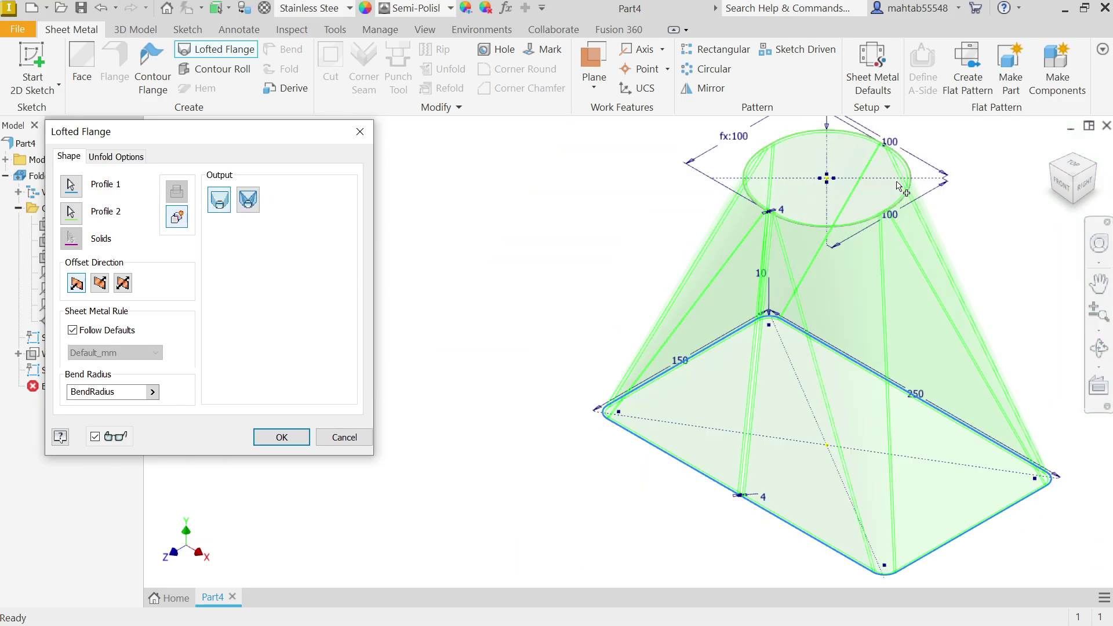
pyautogui.click(282, 437)
pyautogui.scroll(3, 848, 238)
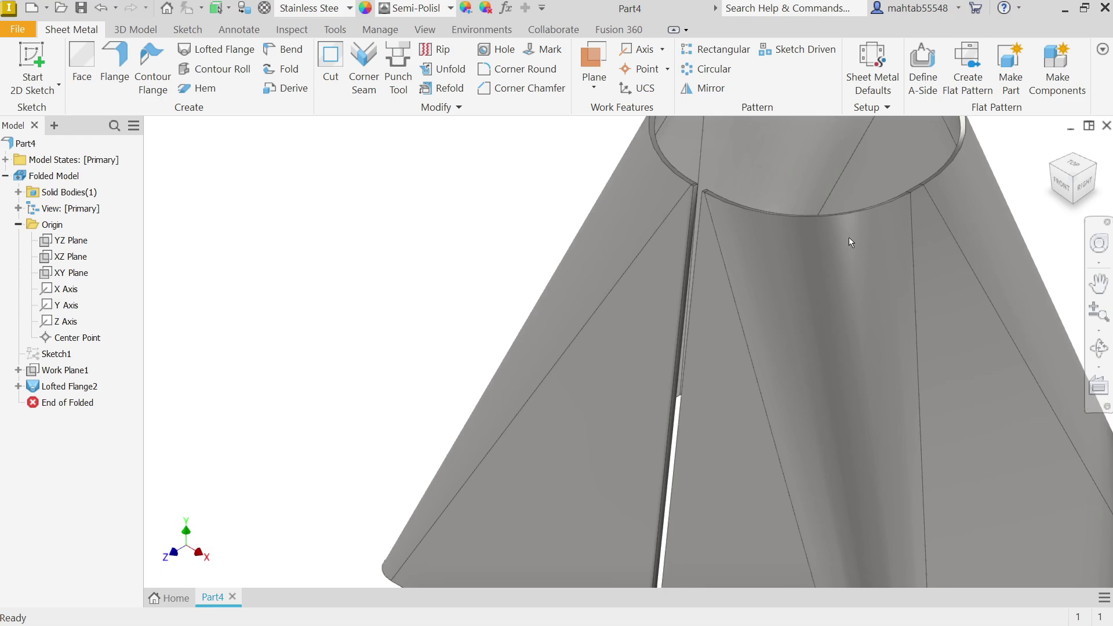
# Step: Create Lofted Flange2's flat pattern, return to the folded part and inspect the flange
pyautogui.click(983, 86)
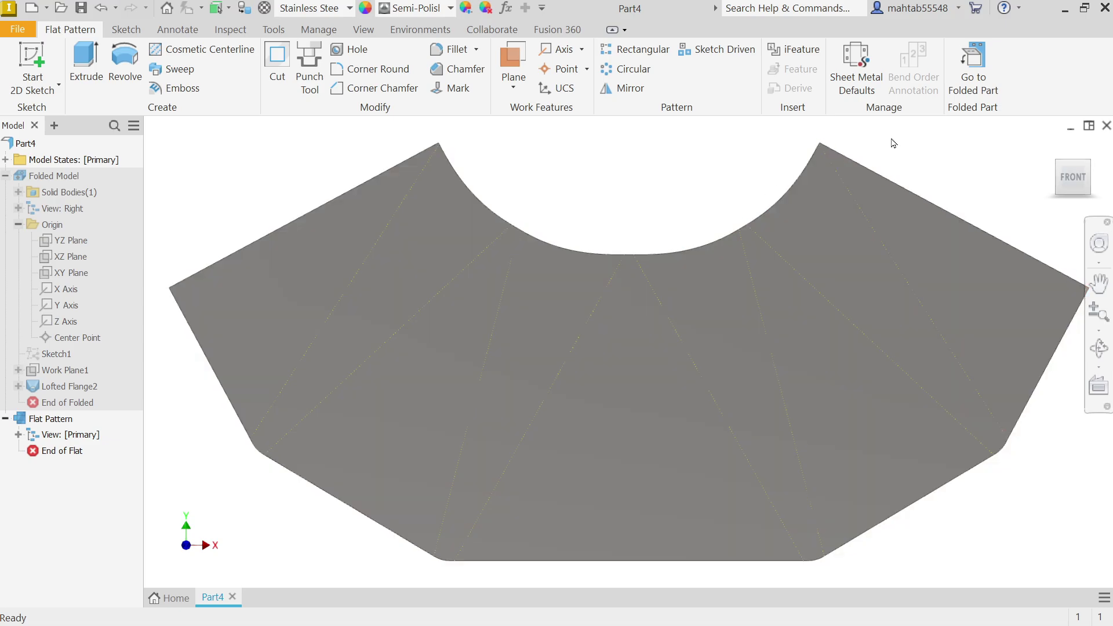
pyautogui.click(977, 91)
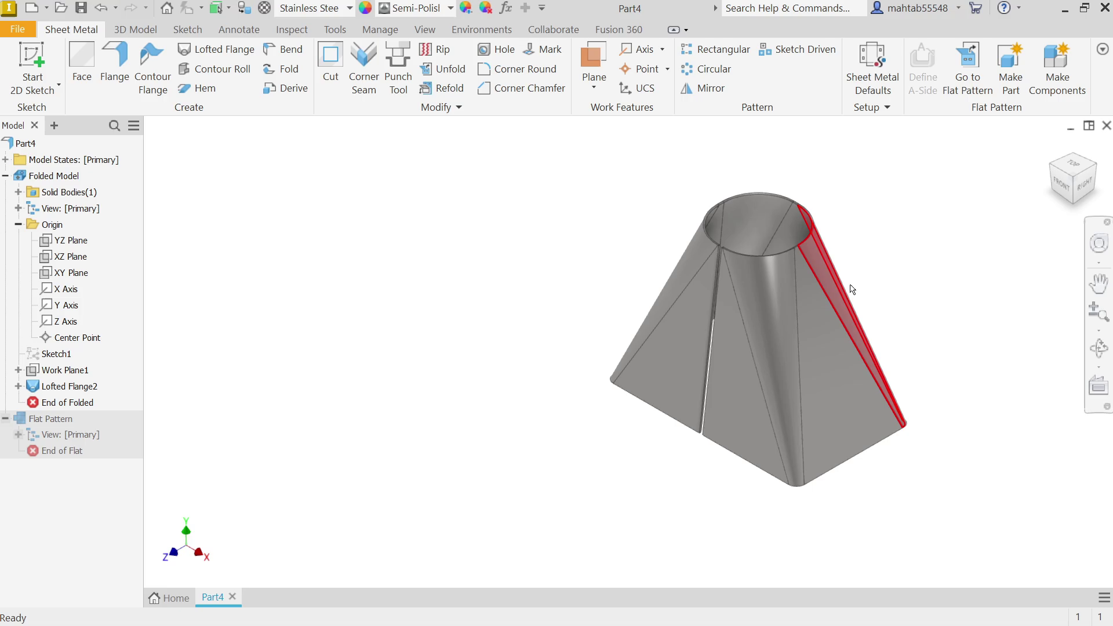
pyautogui.moveTo(853, 293); pyautogui.dragTo(683, 298, button='middle')
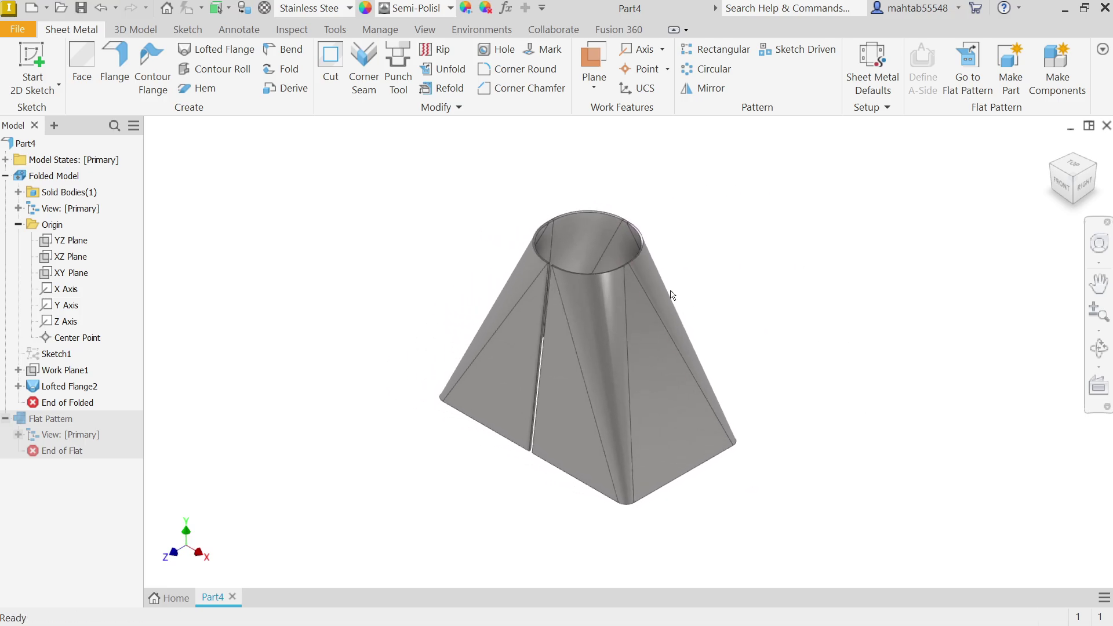
pyautogui.scroll(-3, 579, 333)
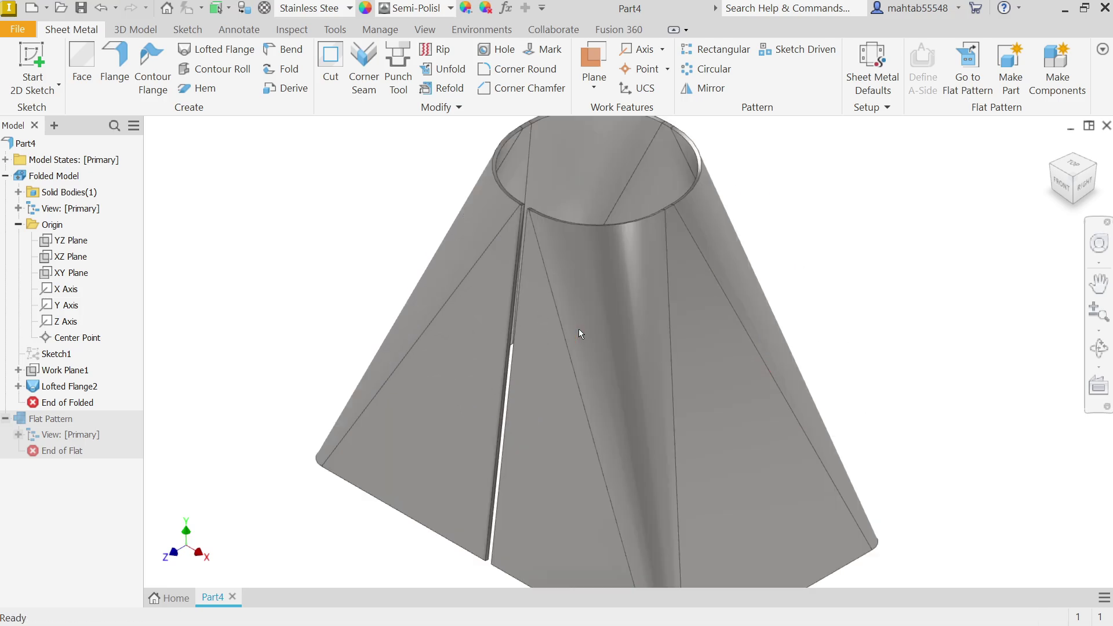
pyautogui.moveTo(579, 329)
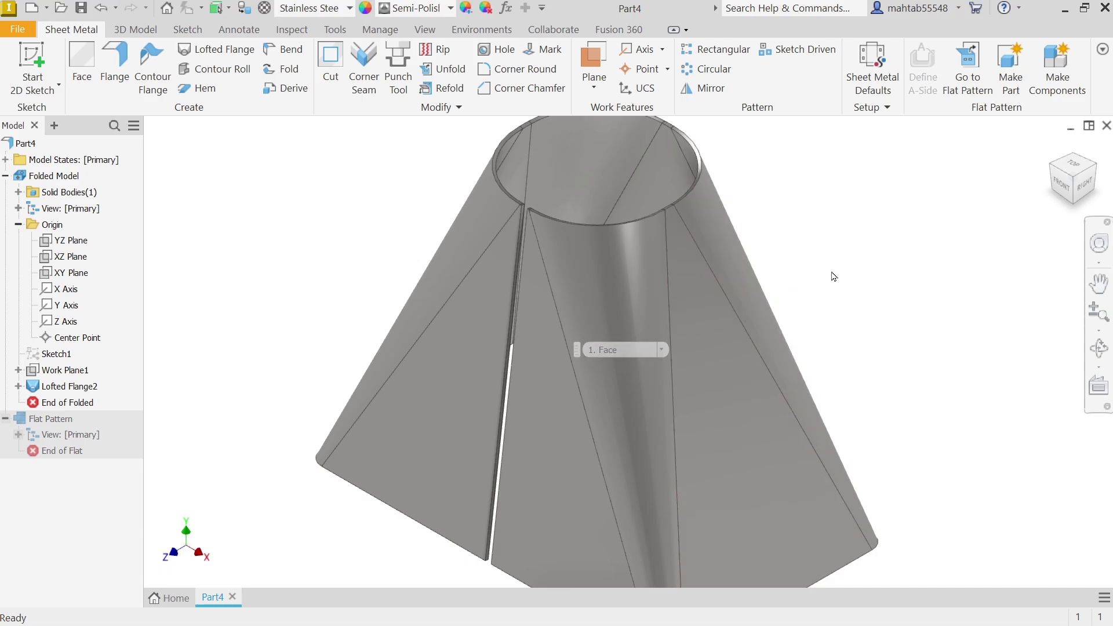
pyautogui.scroll(3, 833, 277)
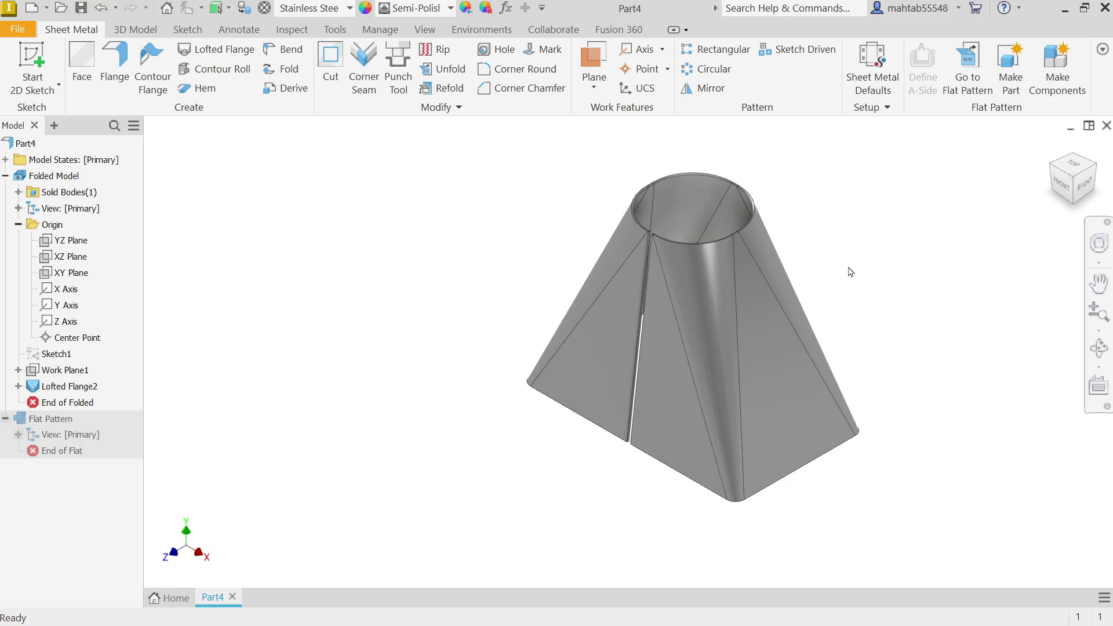